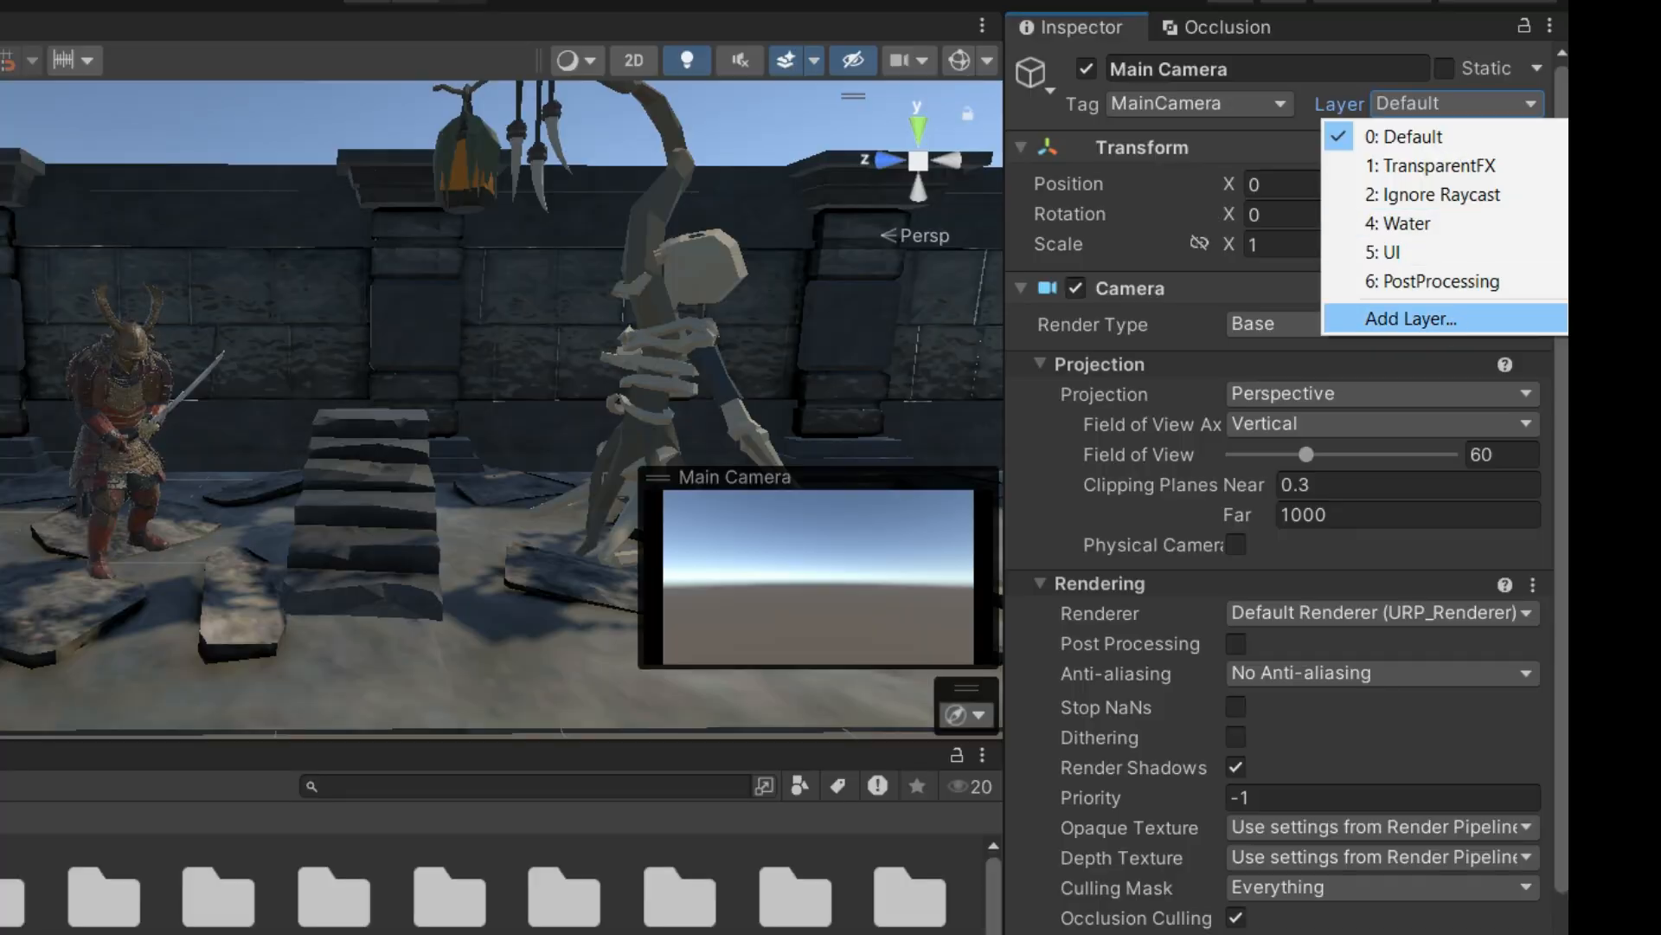
- Add a new layer named NeonLayer as User Layer 7
{"action": "left_click", "coordinate": [1412, 320]}
{"action": "left_click", "coordinate": [1385, 468]}
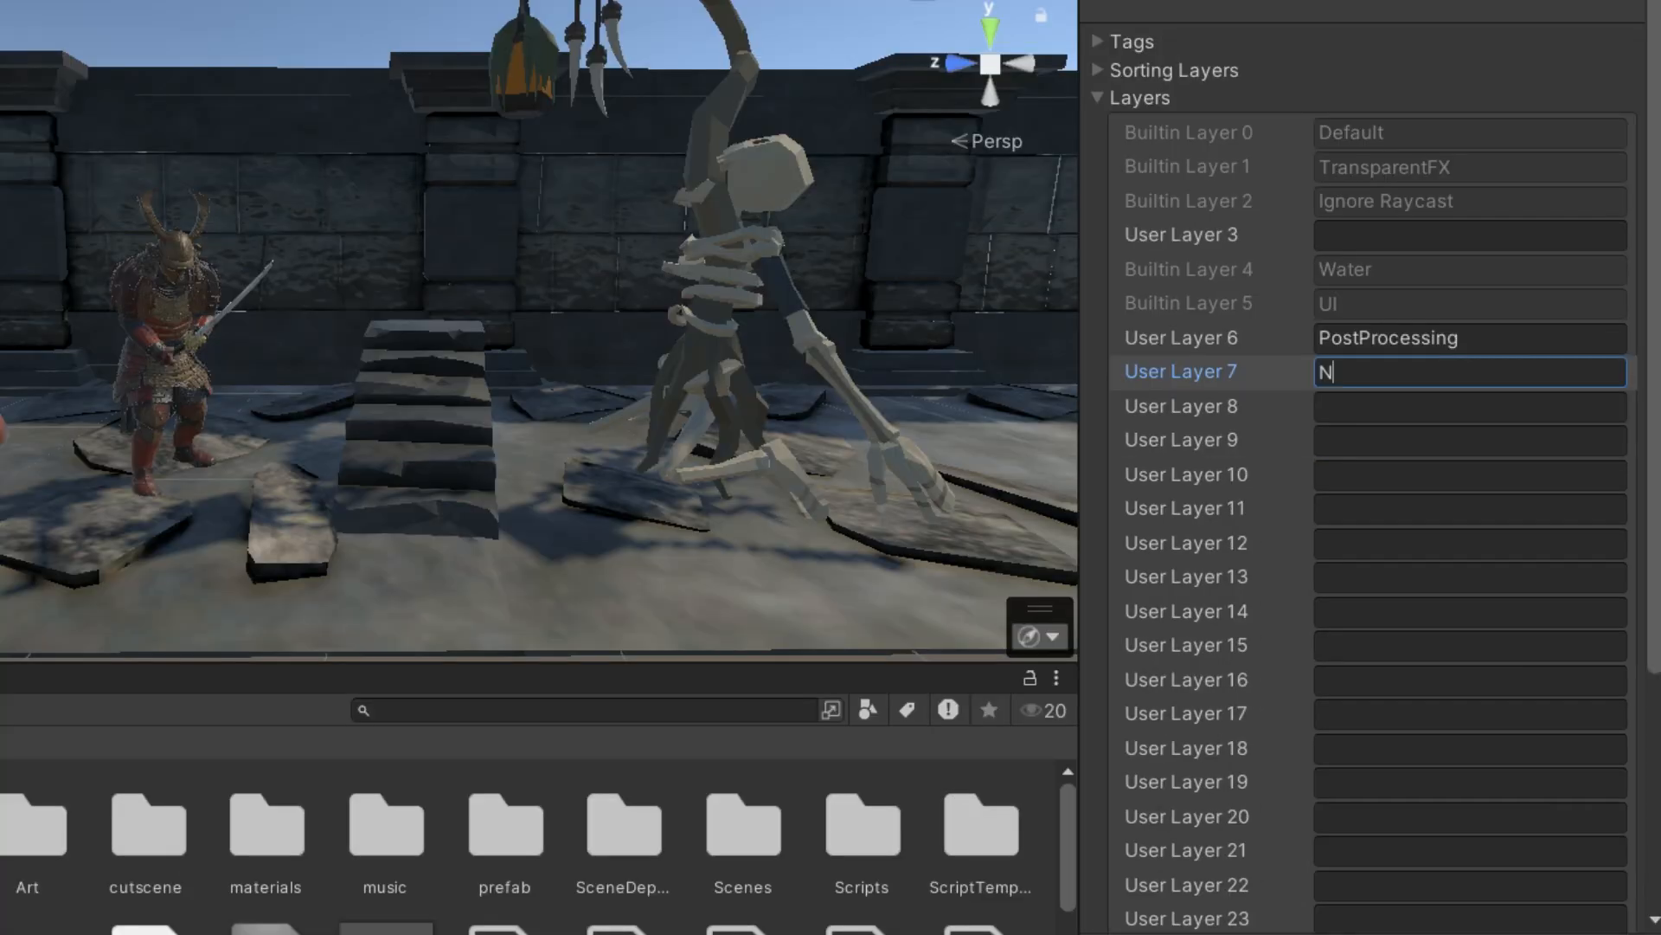
{"action": "type", "text": "NeonLayer"}
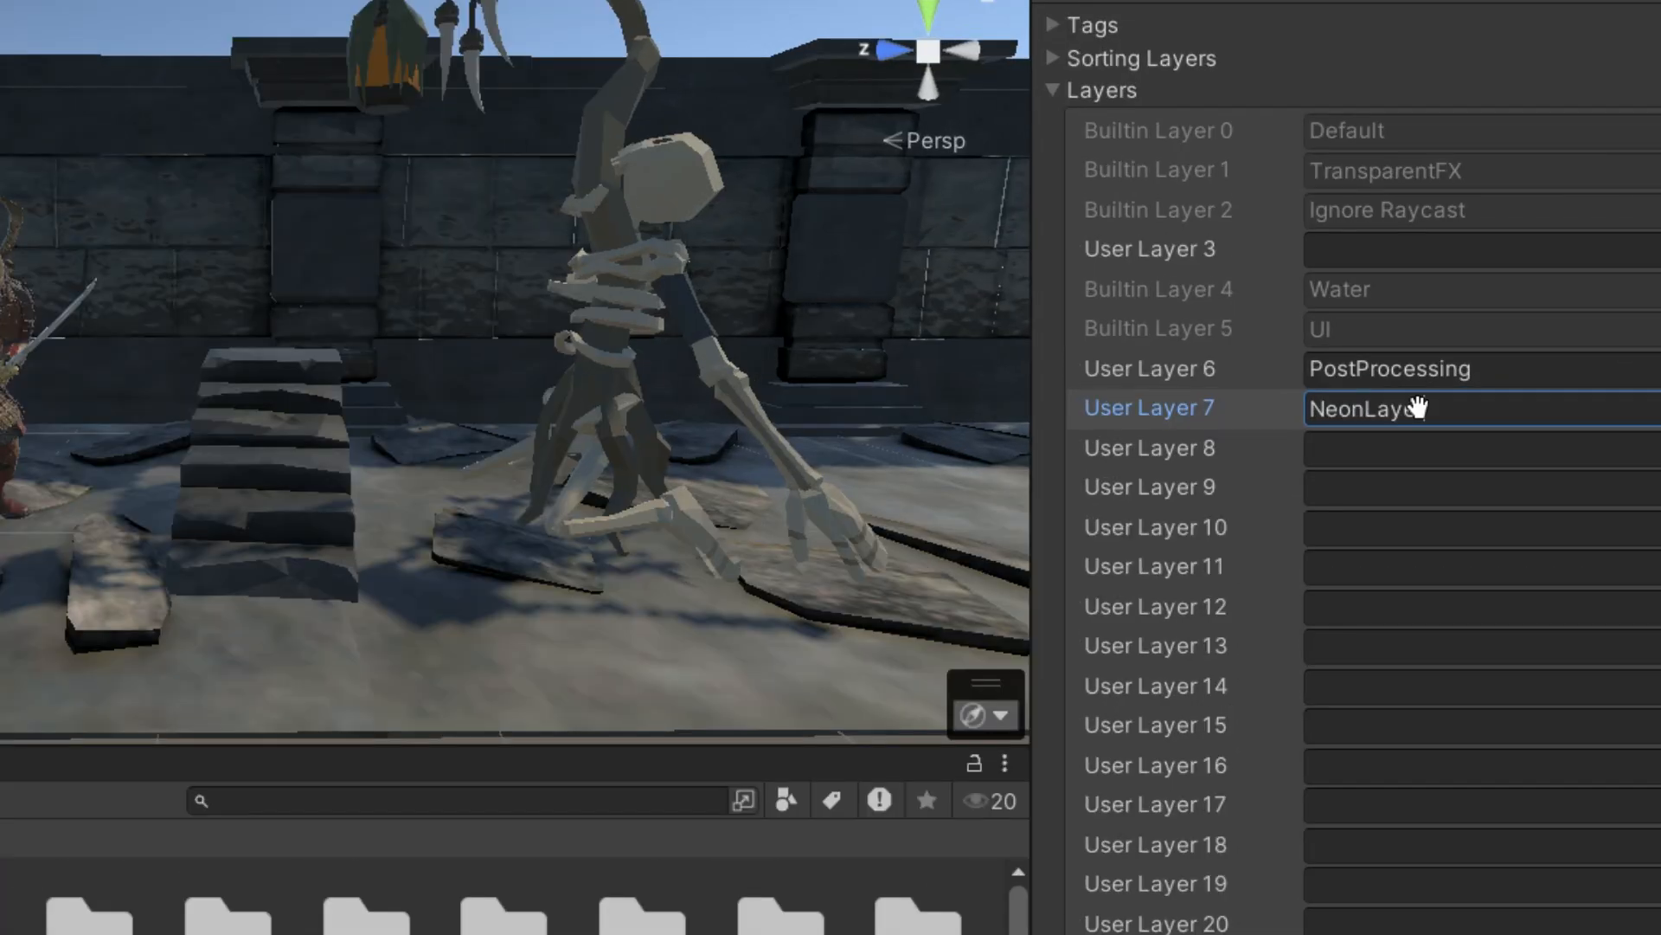
{"action": "key", "text": "Tab"}
- Align the Main Camera with the current scene view
{"action": "left_click", "coordinate": [125, 149]}
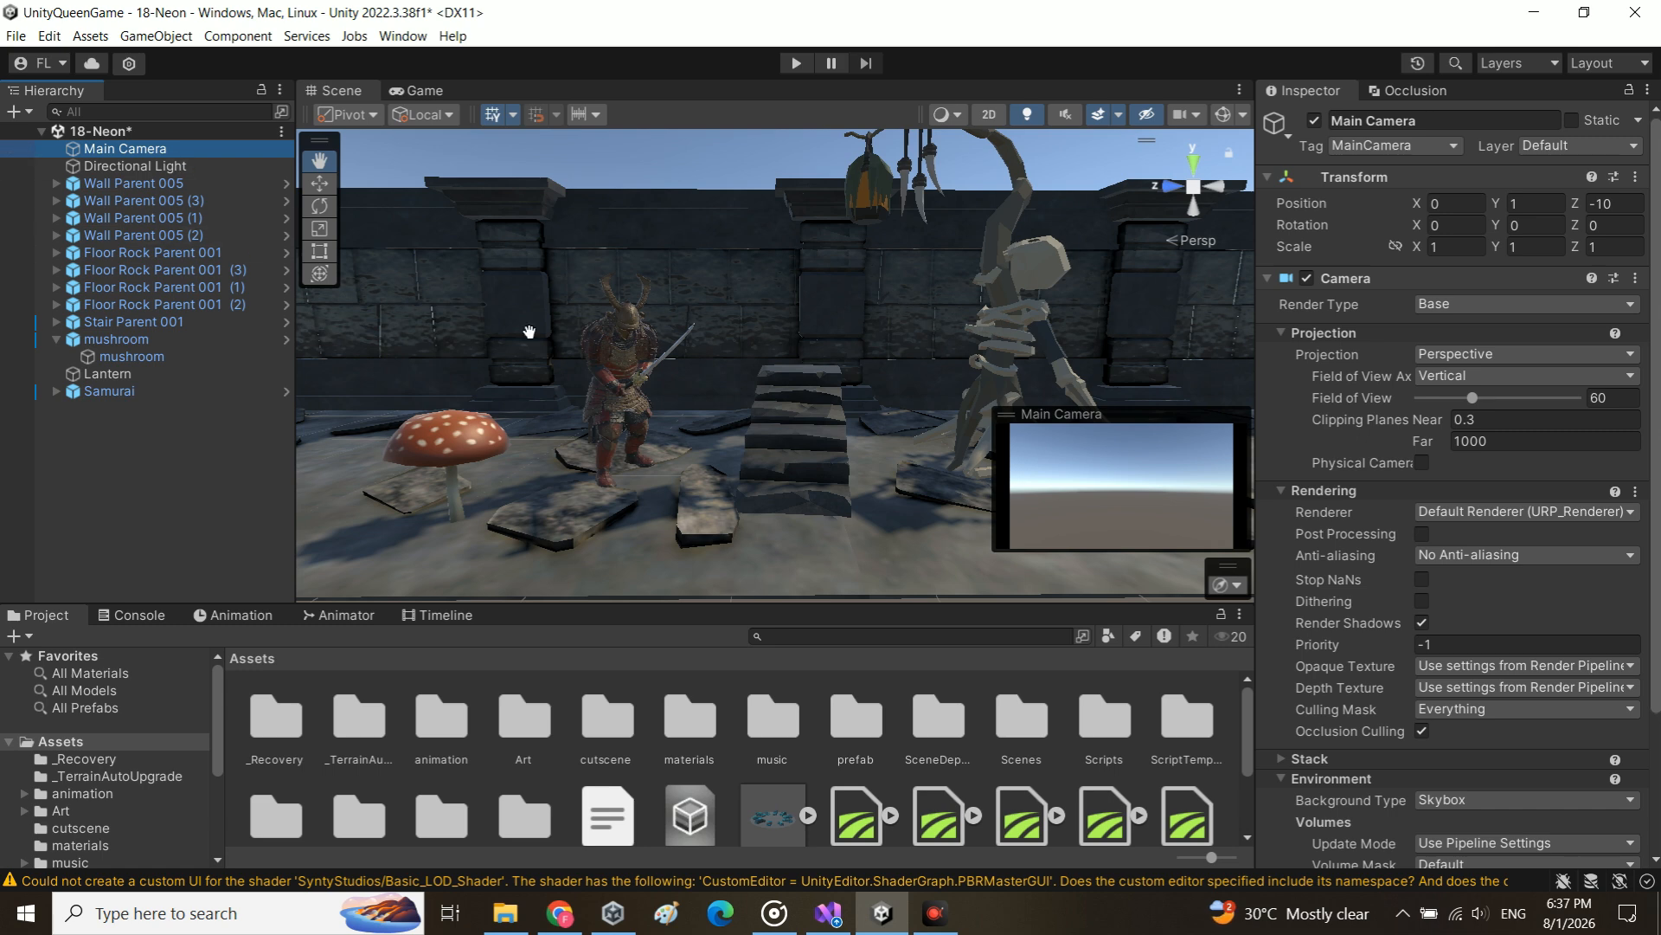
{"action": "left_click", "coordinate": [155, 35]}
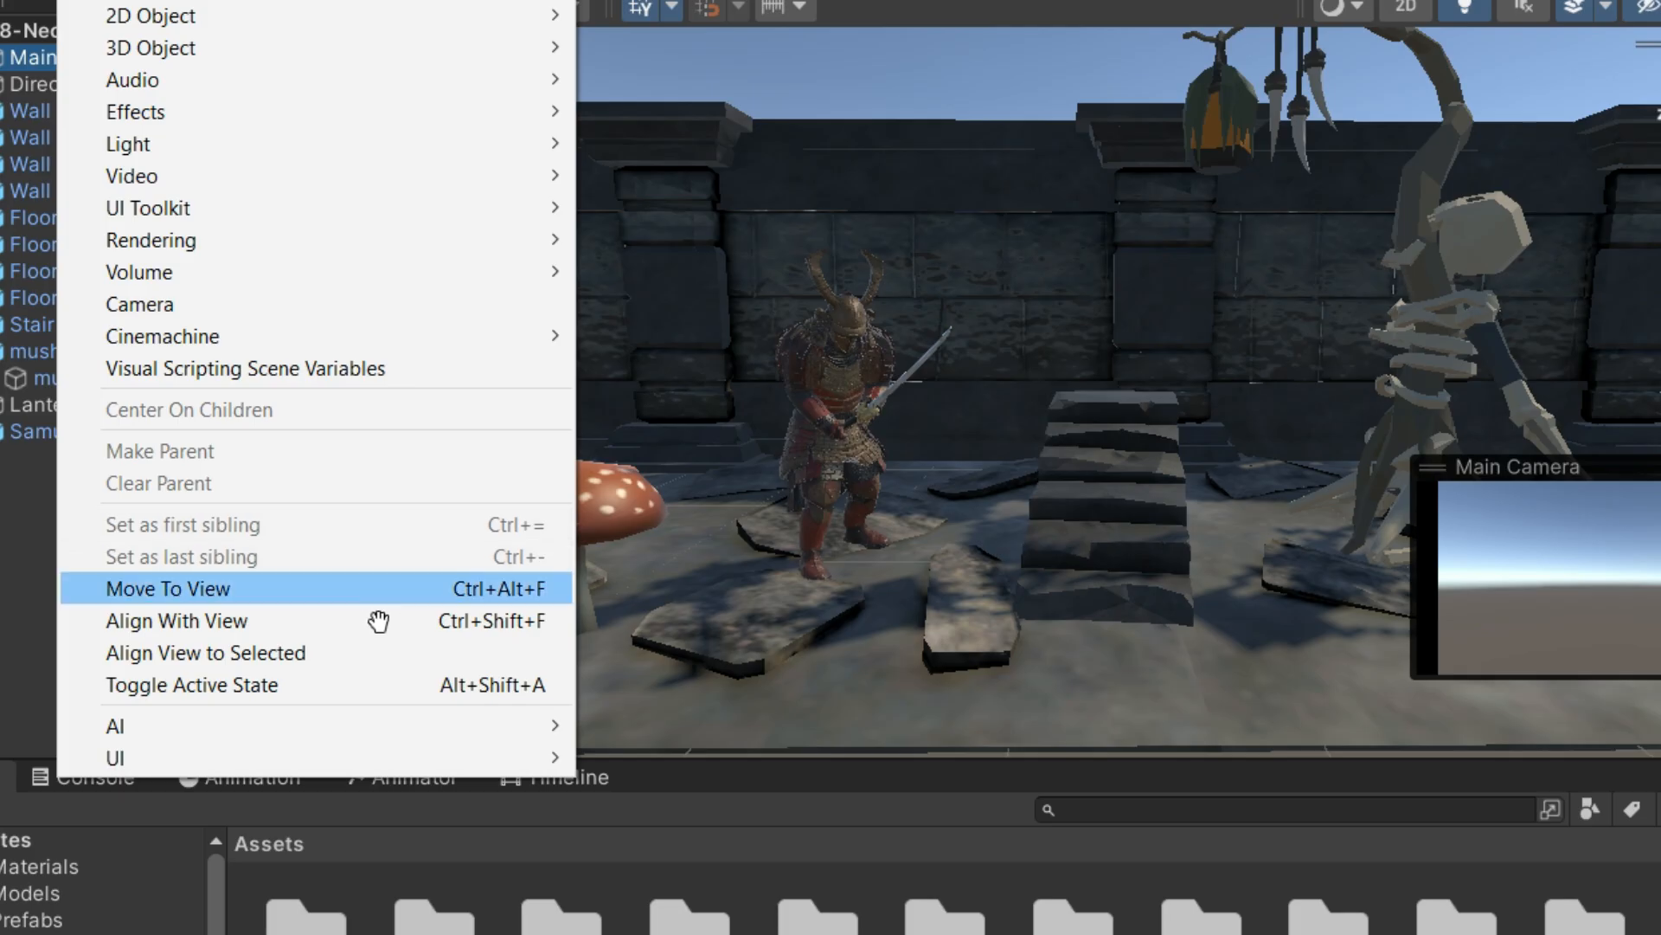
{"action": "left_click", "coordinate": [379, 620]}
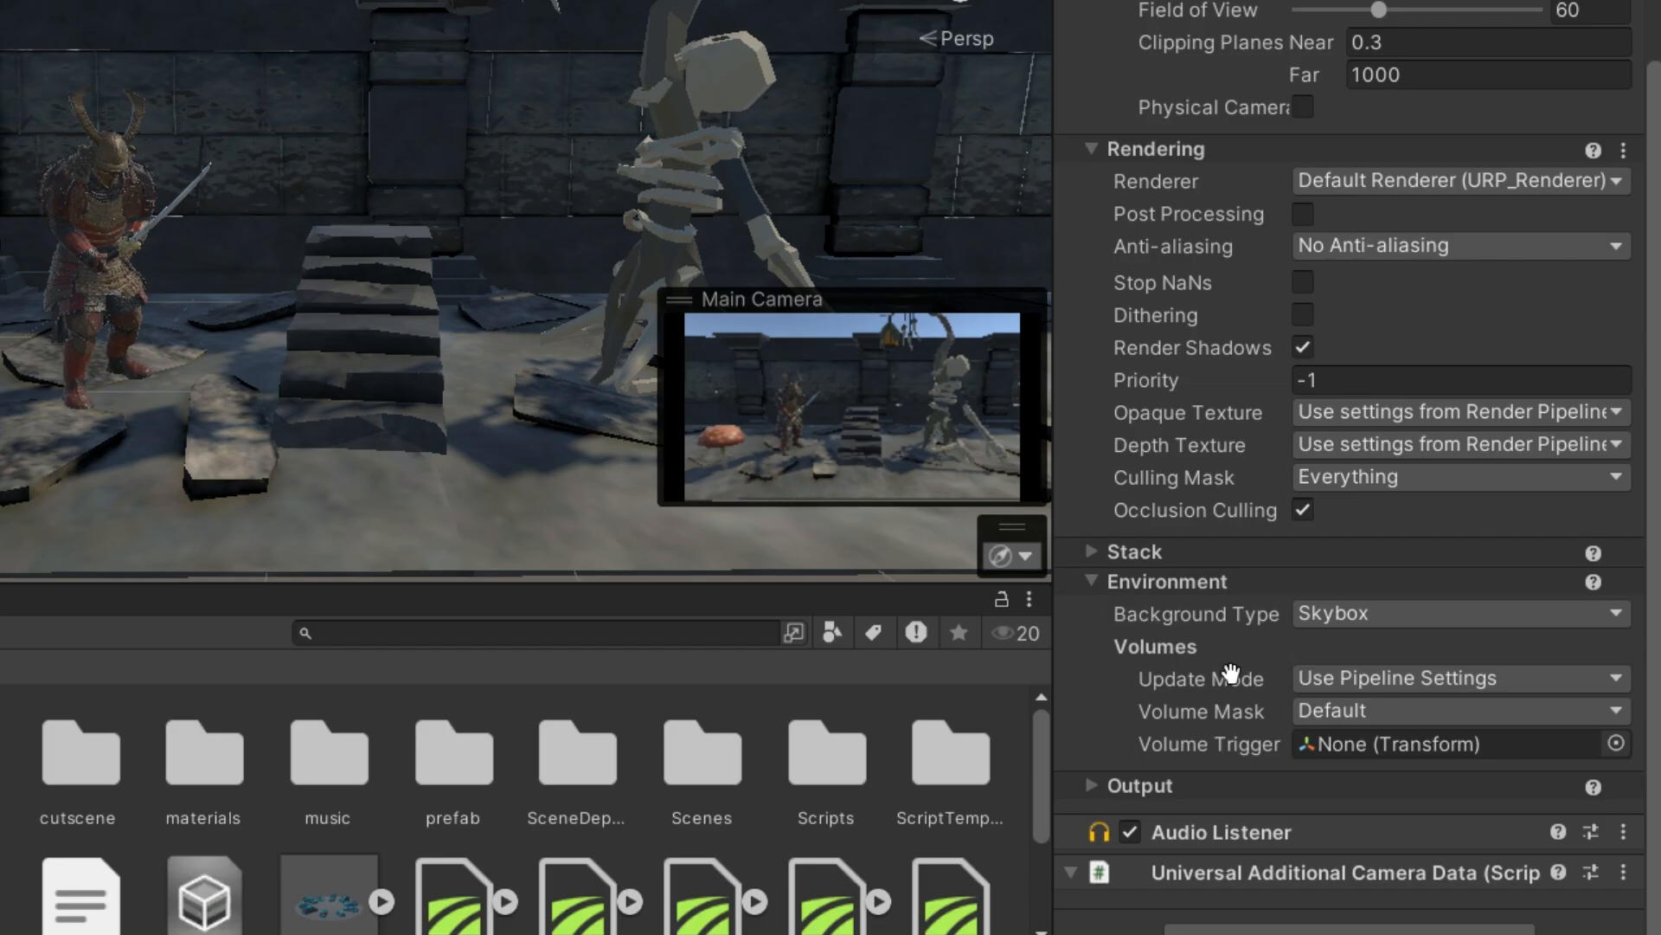
- Set the Main Camera's background type to Solid Color with a black background and alpha 0
{"action": "left_click", "coordinate": [1428, 613]}
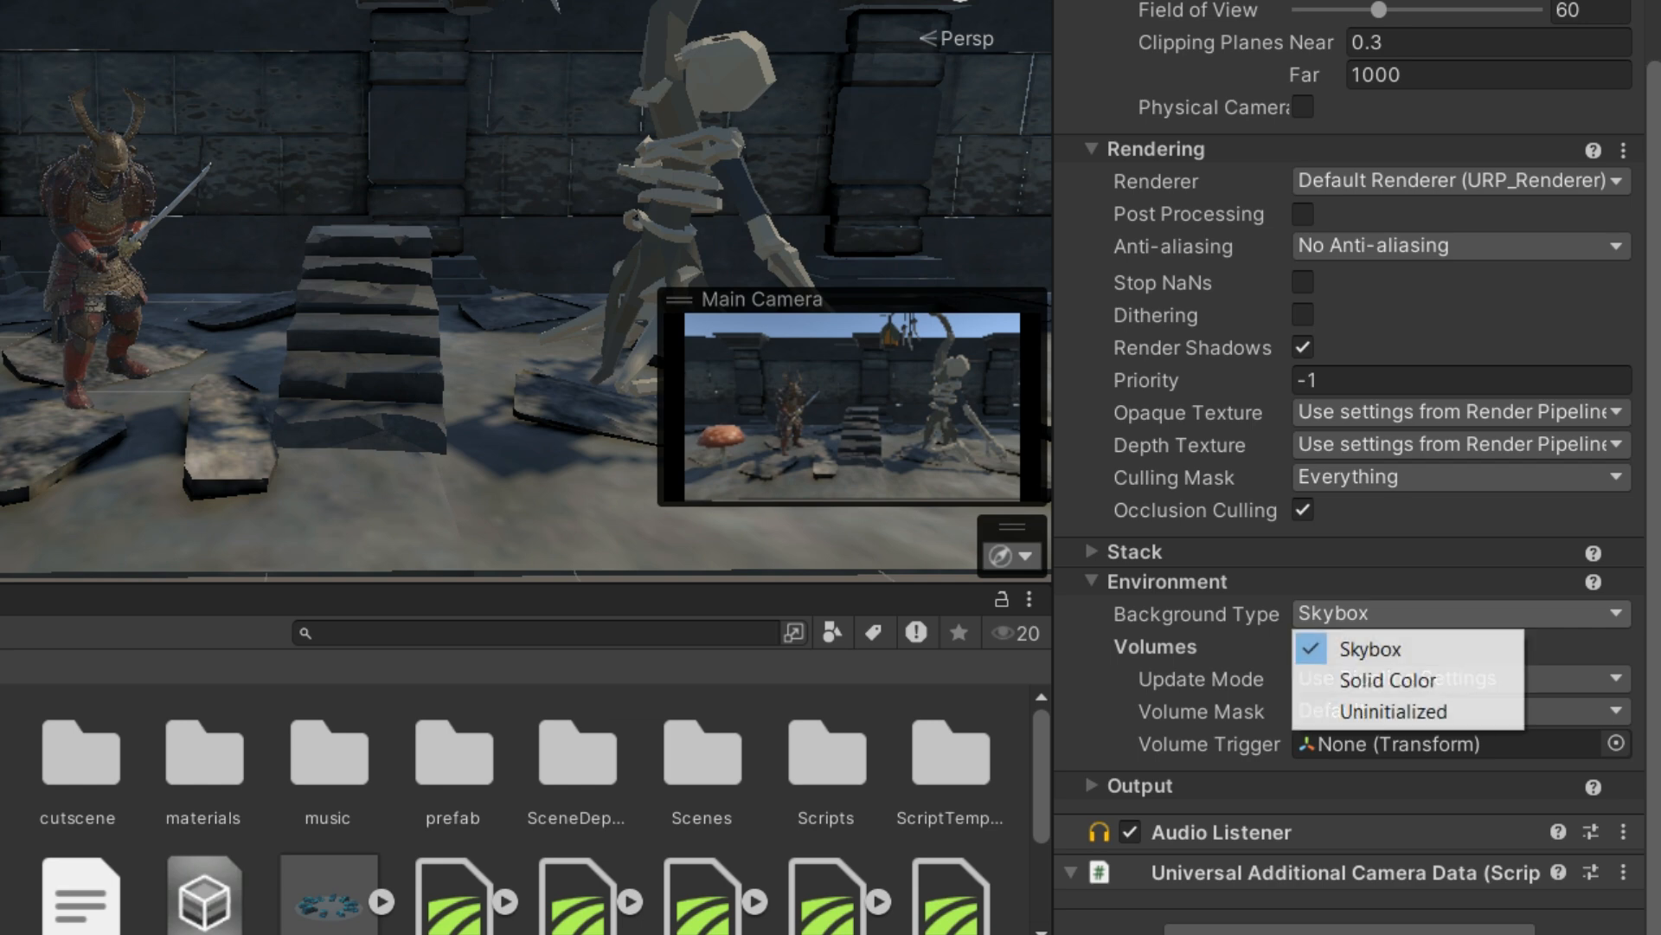
{"action": "left_click", "coordinate": [1402, 677]}
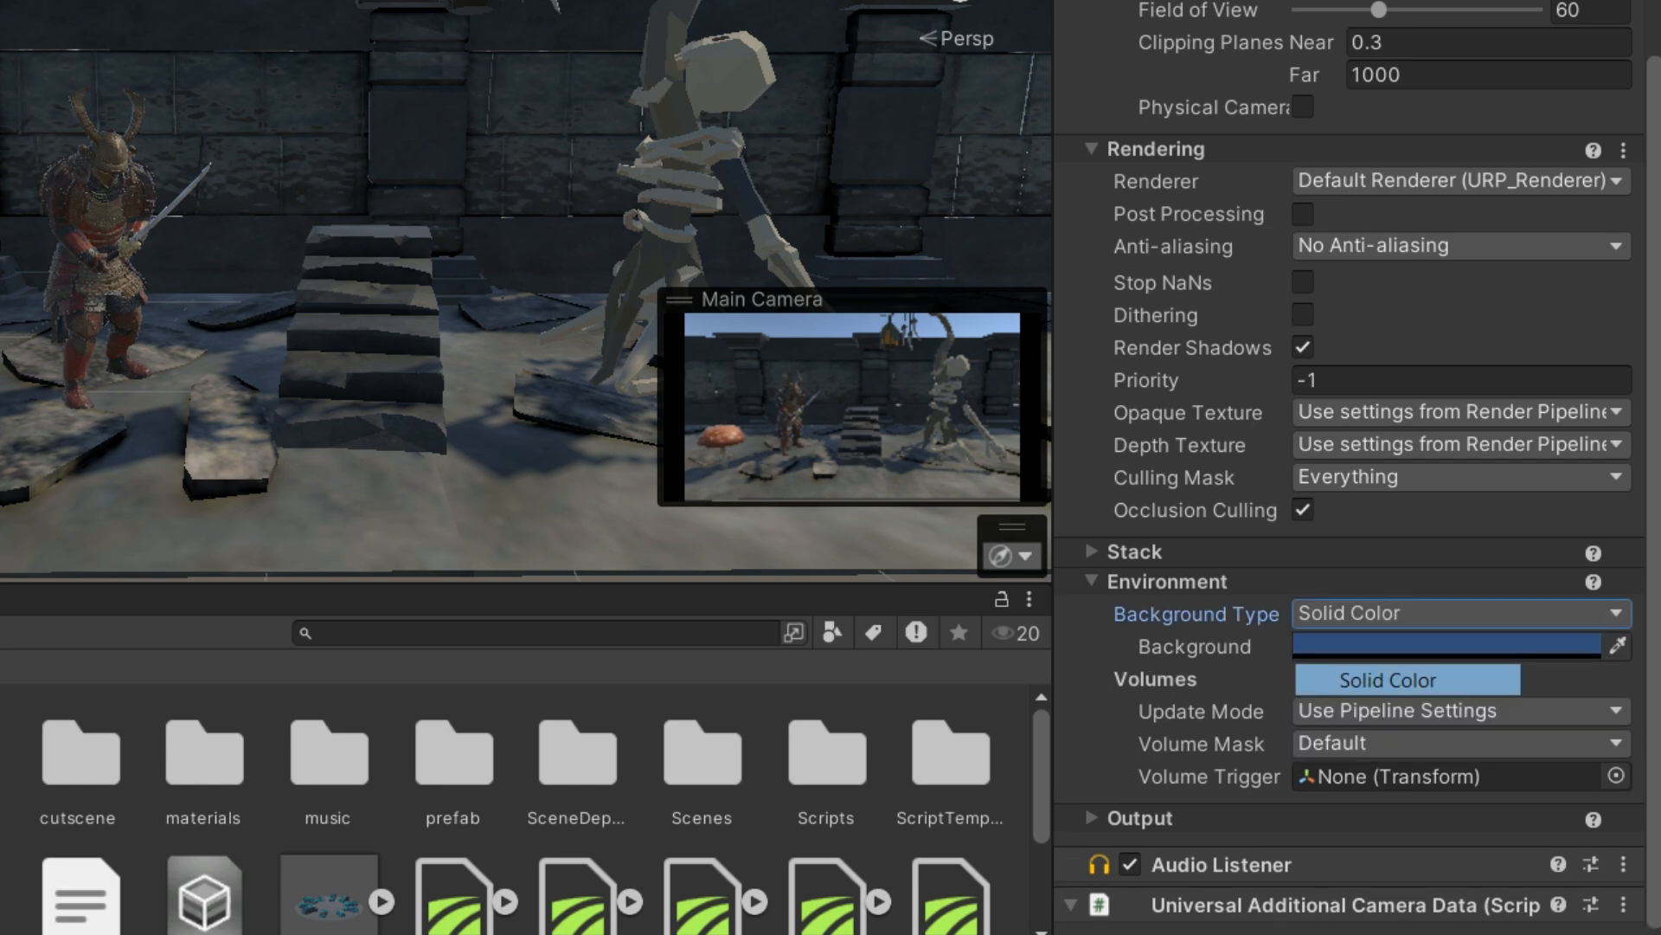
{"action": "left_click", "coordinate": [1385, 646]}
{"action": "left_click_drag", "start_coordinate": [1286, 370], "coordinate": [1246, 716]}
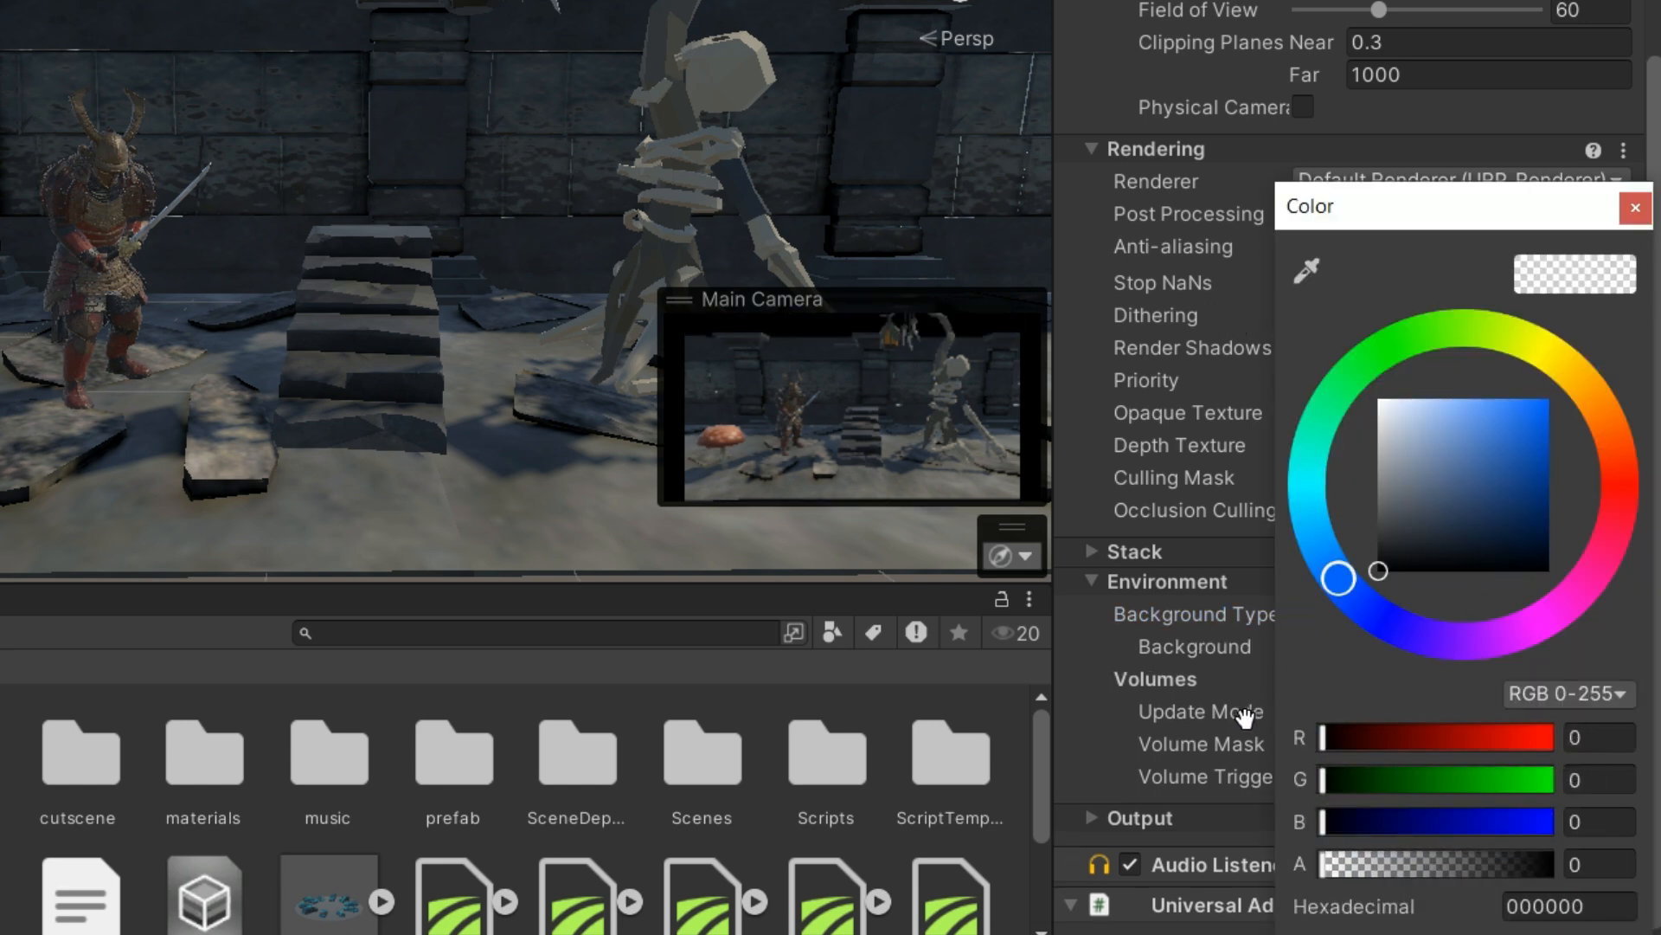
{"action": "left_click", "coordinate": [1636, 209]}
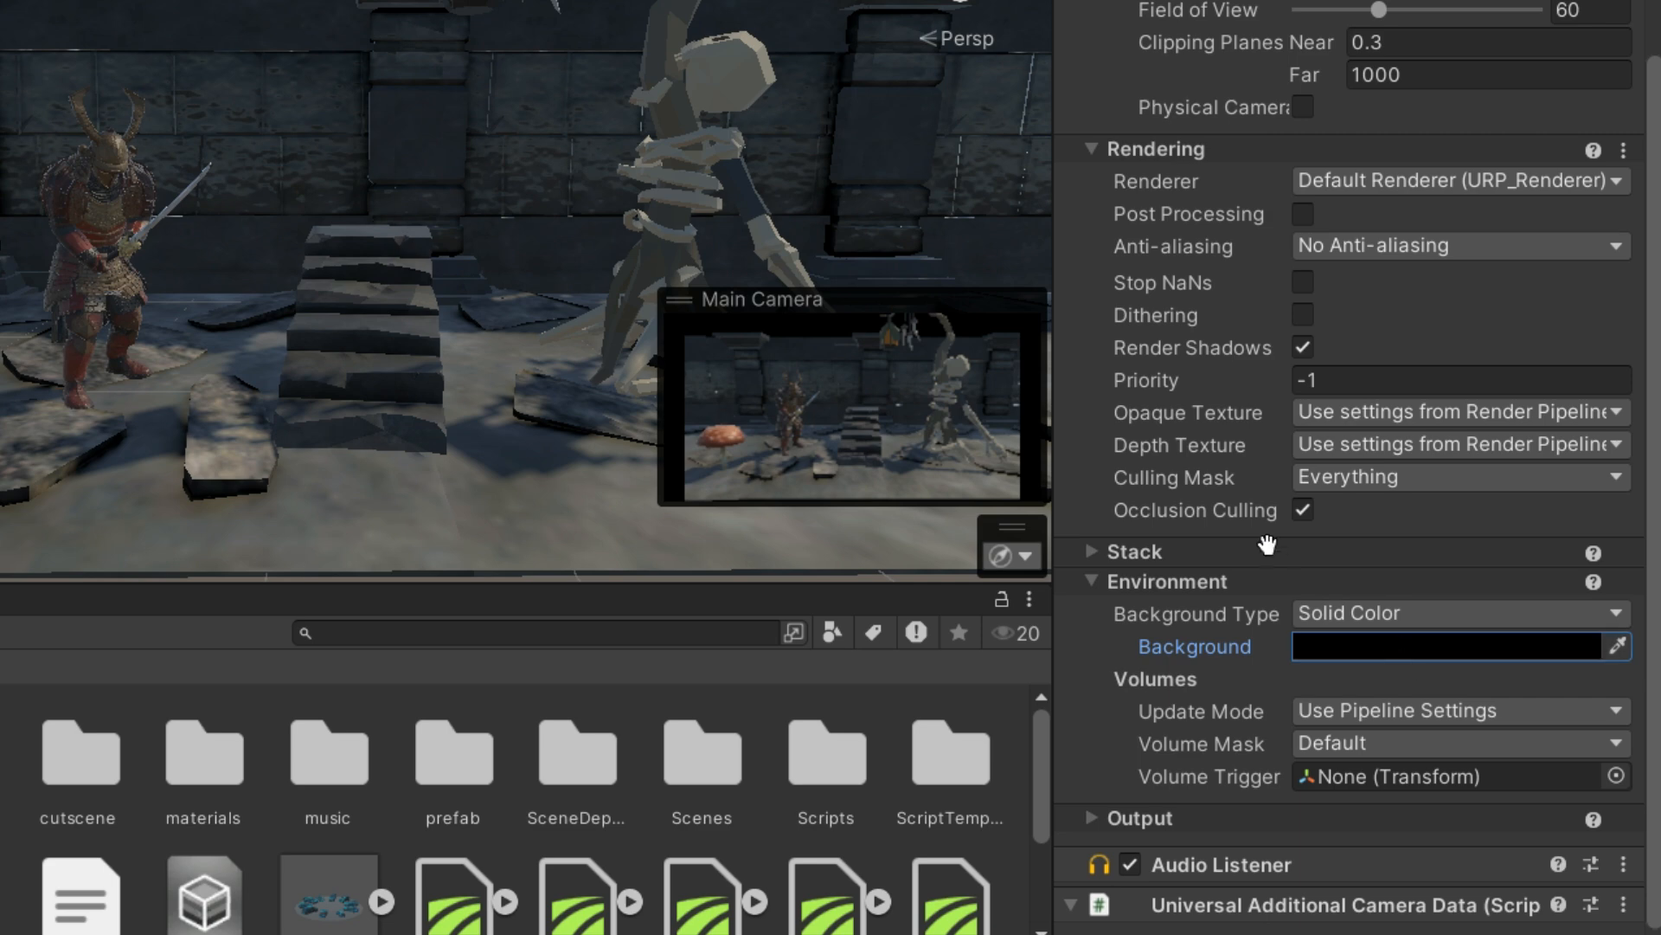
- Restrict the Main Camera's culling mask to NeonLayer only
{"action": "left_click", "coordinate": [1384, 477]}
{"action": "left_click", "coordinate": [1362, 510]}
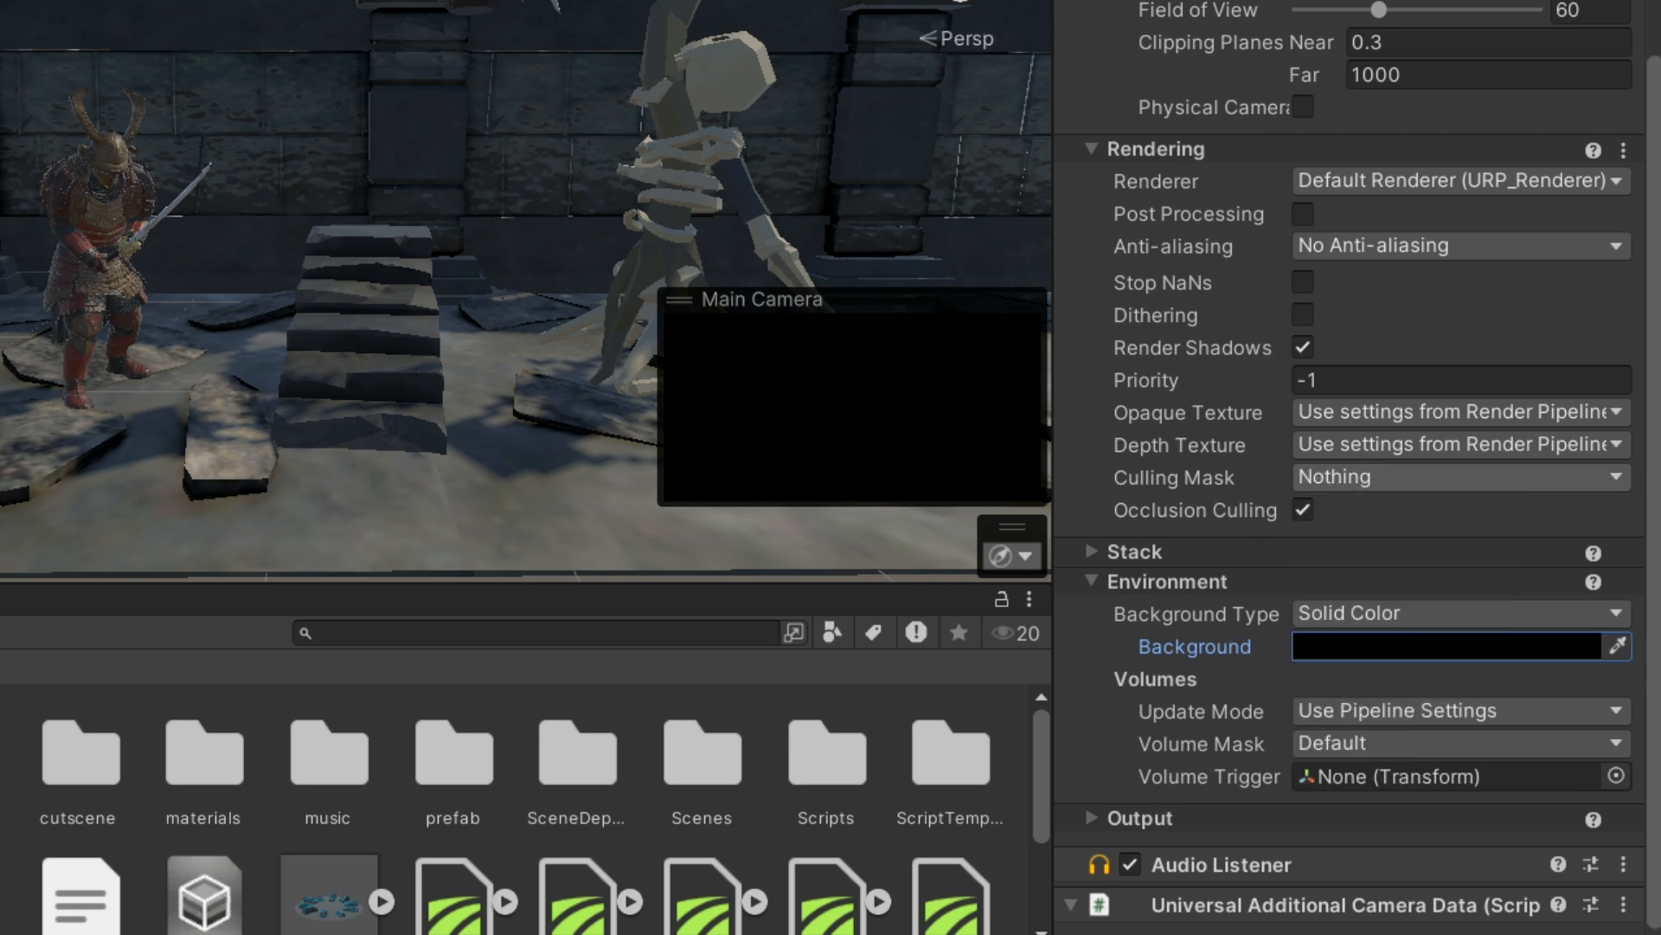
{"action": "left_click", "coordinate": [1384, 477]}
{"action": "left_click", "coordinate": [1378, 769]}
{"action": "key", "text": "Escape"}
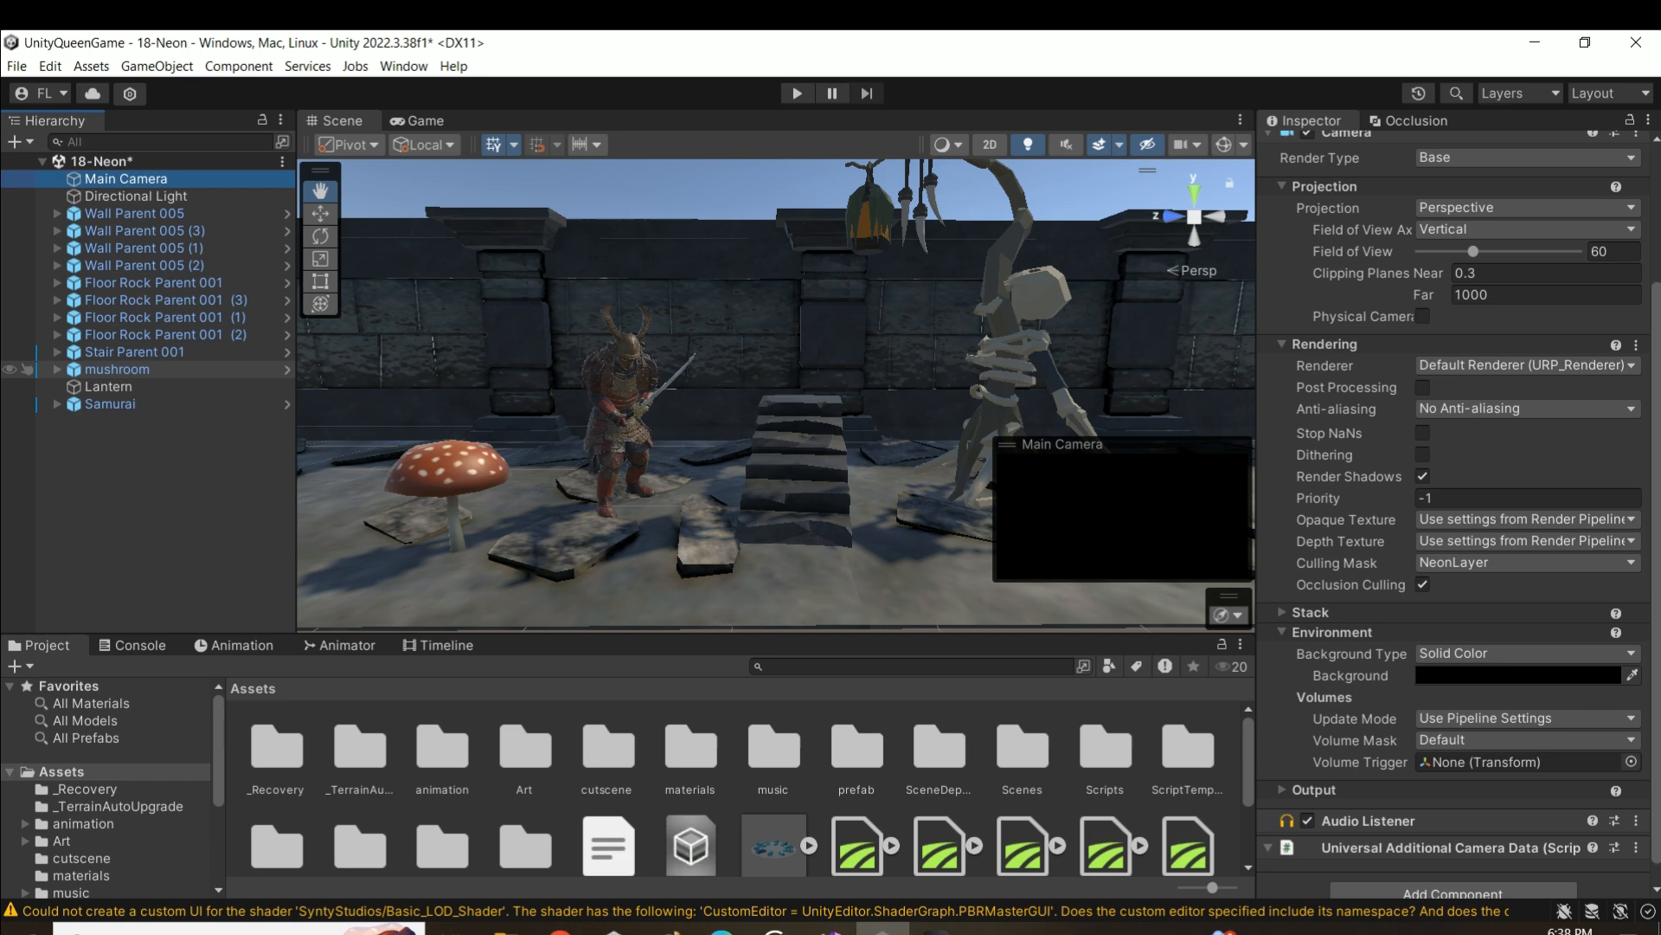
- Assign the mushroom, Lantern and Samurai objects, including their children, to NeonLayer and check the game view
{"action": "left_click", "coordinate": [158, 371]}
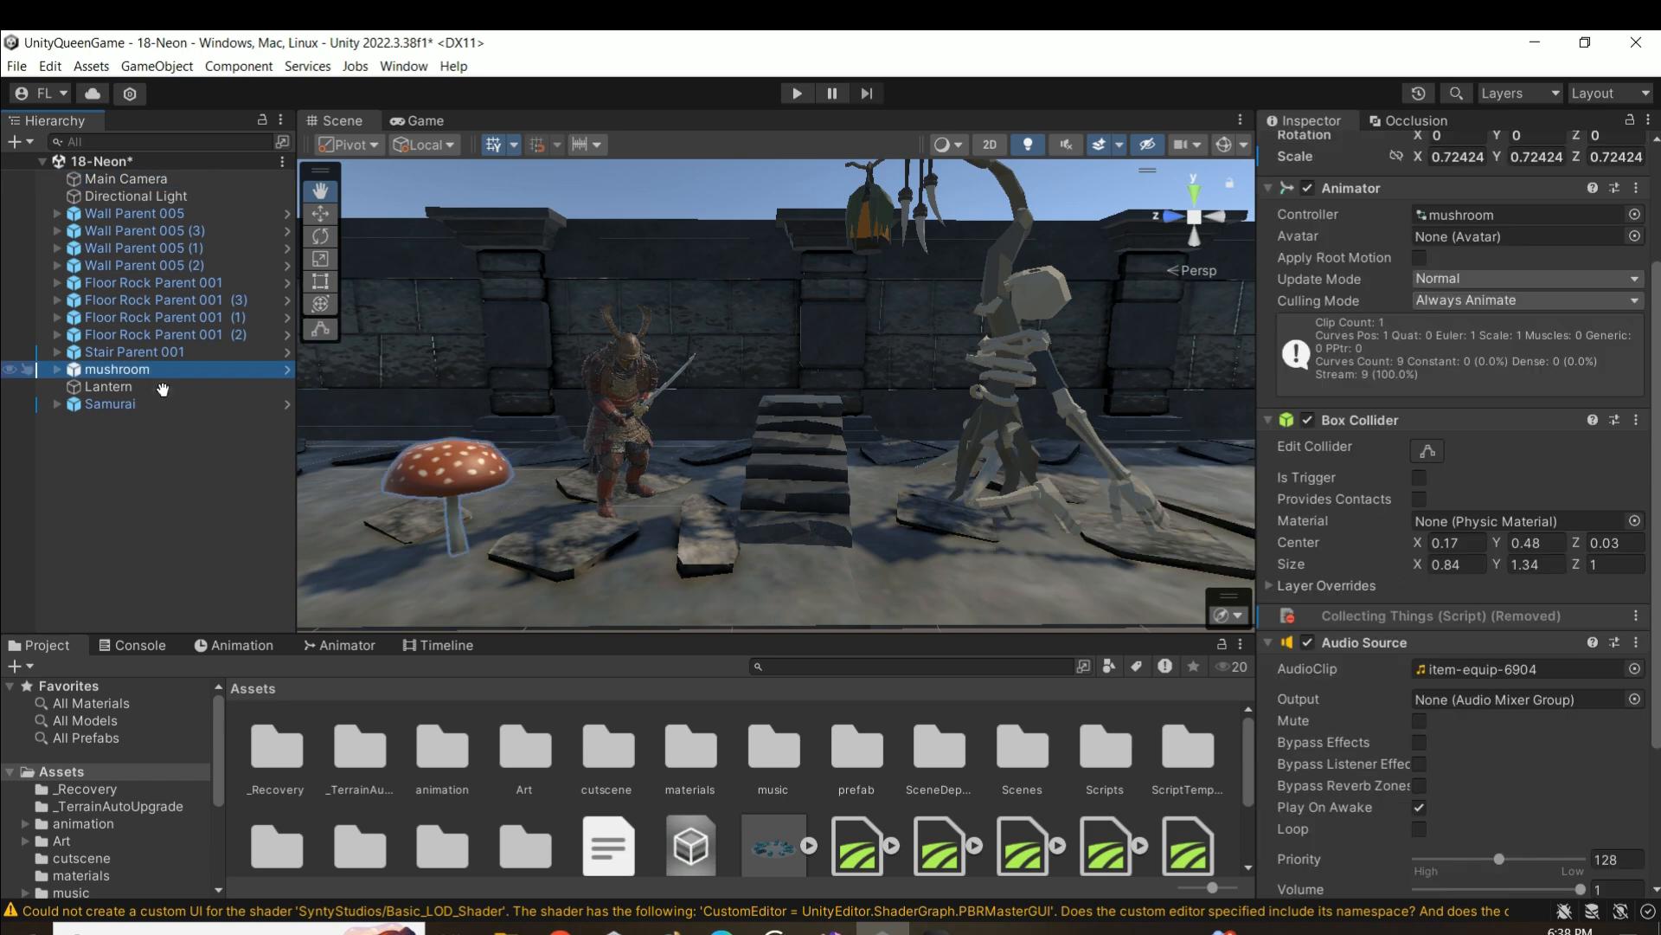
{"action": "left_click", "coordinate": [158, 388], "text": "ctrl"}
{"action": "left_click", "coordinate": [151, 409], "text": "ctrl"}
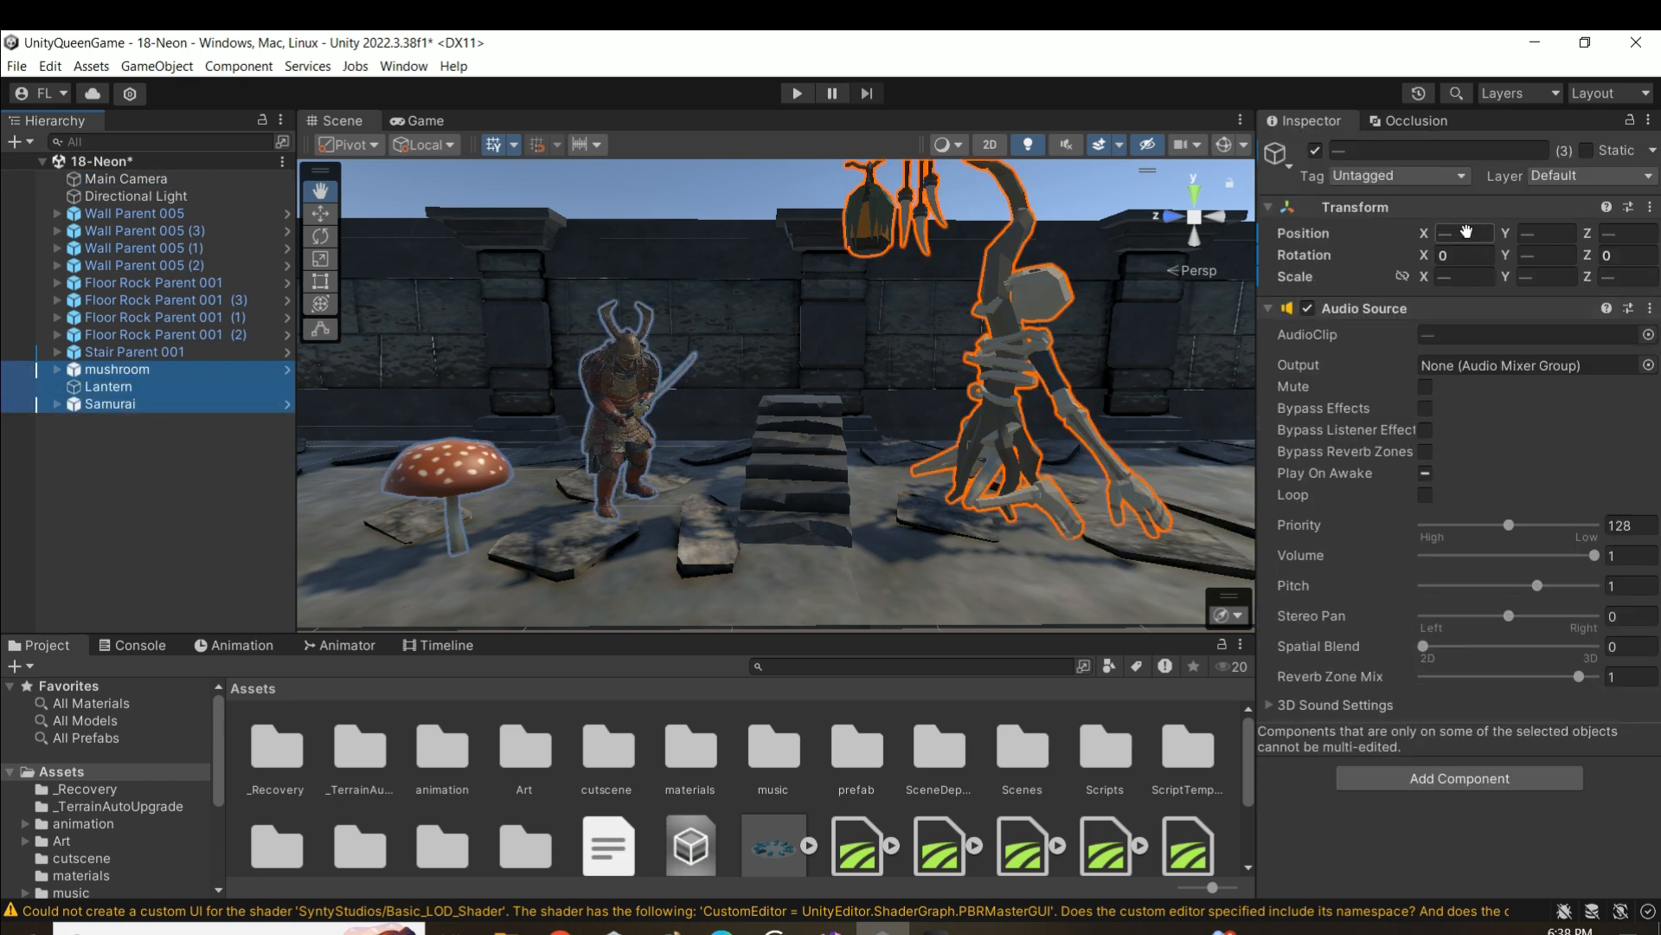
{"action": "left_click", "coordinate": [1587, 175]}
{"action": "left_click", "coordinate": [1532, 323]}
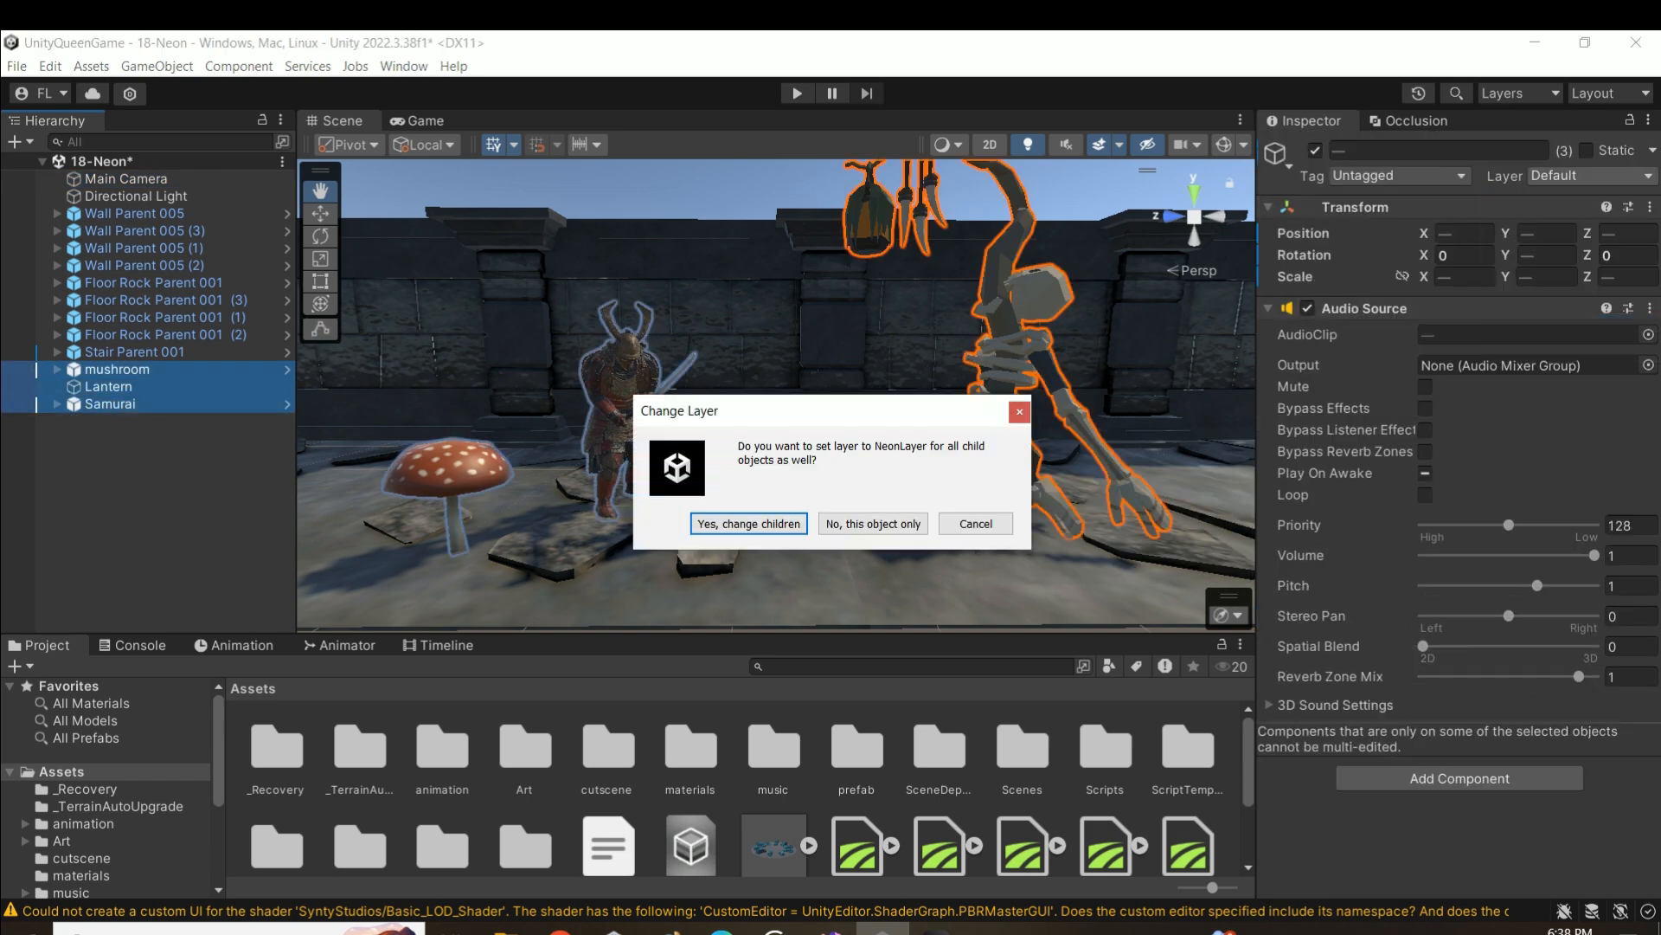
{"action": "left_click", "coordinate": [743, 522]}
{"action": "left_click", "coordinate": [420, 120]}
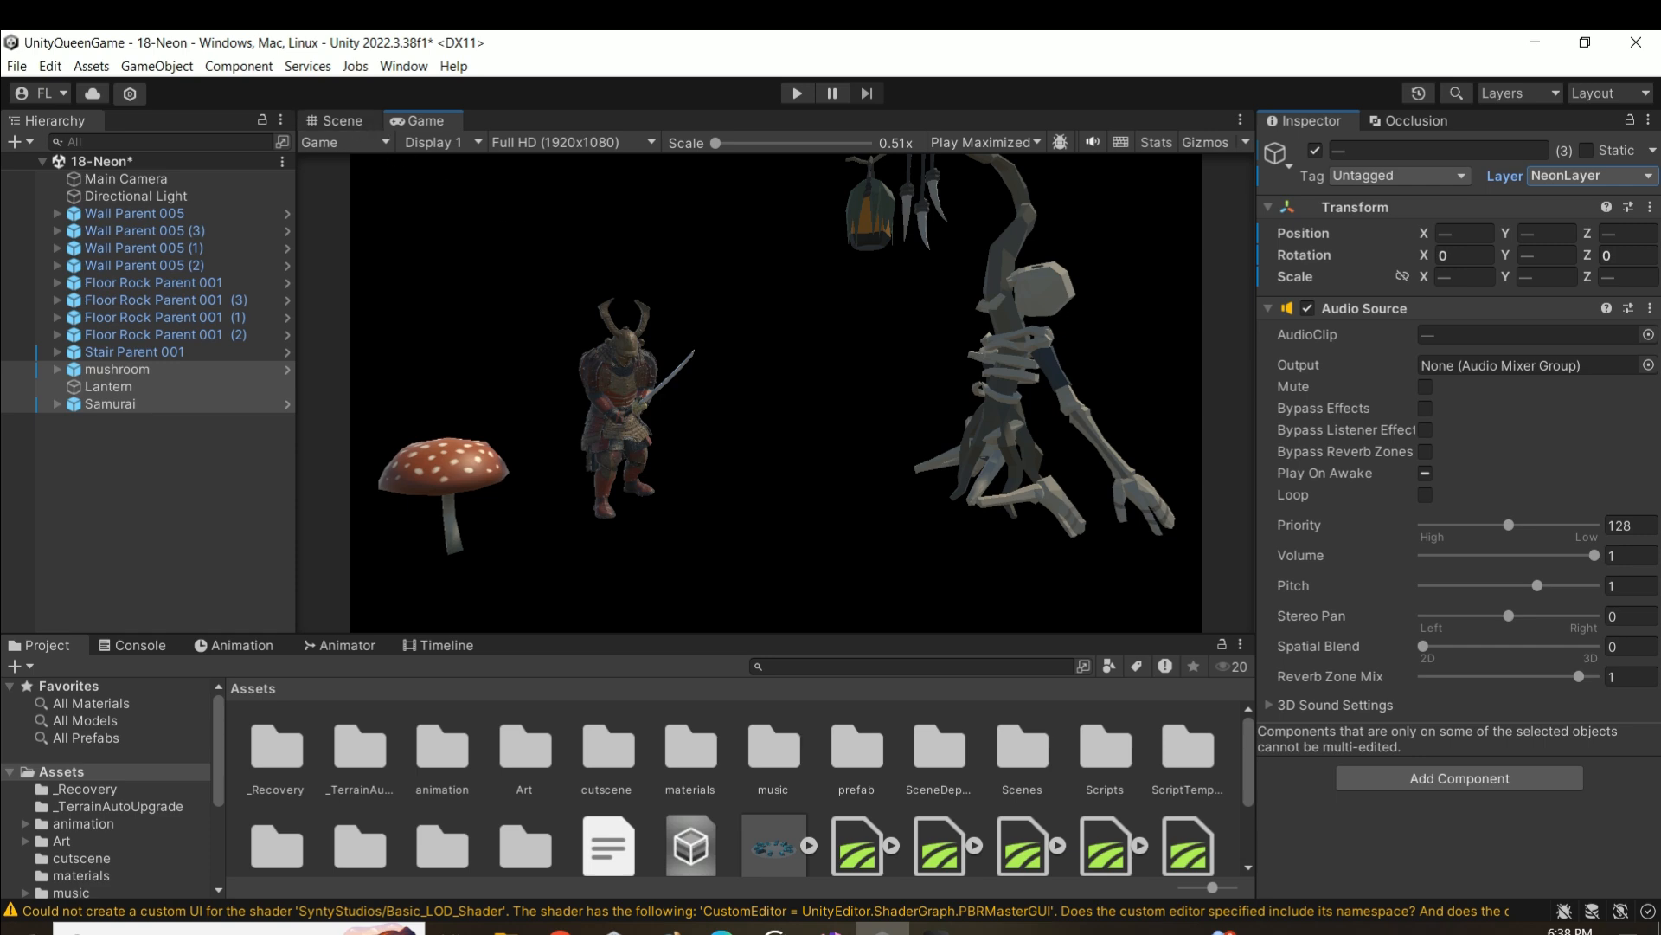
- Reframe the scene to include the whole lantern creature and align the Main Camera with that view
{"action": "left_click", "coordinate": [343, 120]}
{"action": "left_click_drag", "start_coordinate": [747, 261], "coordinate": [740, 334]}
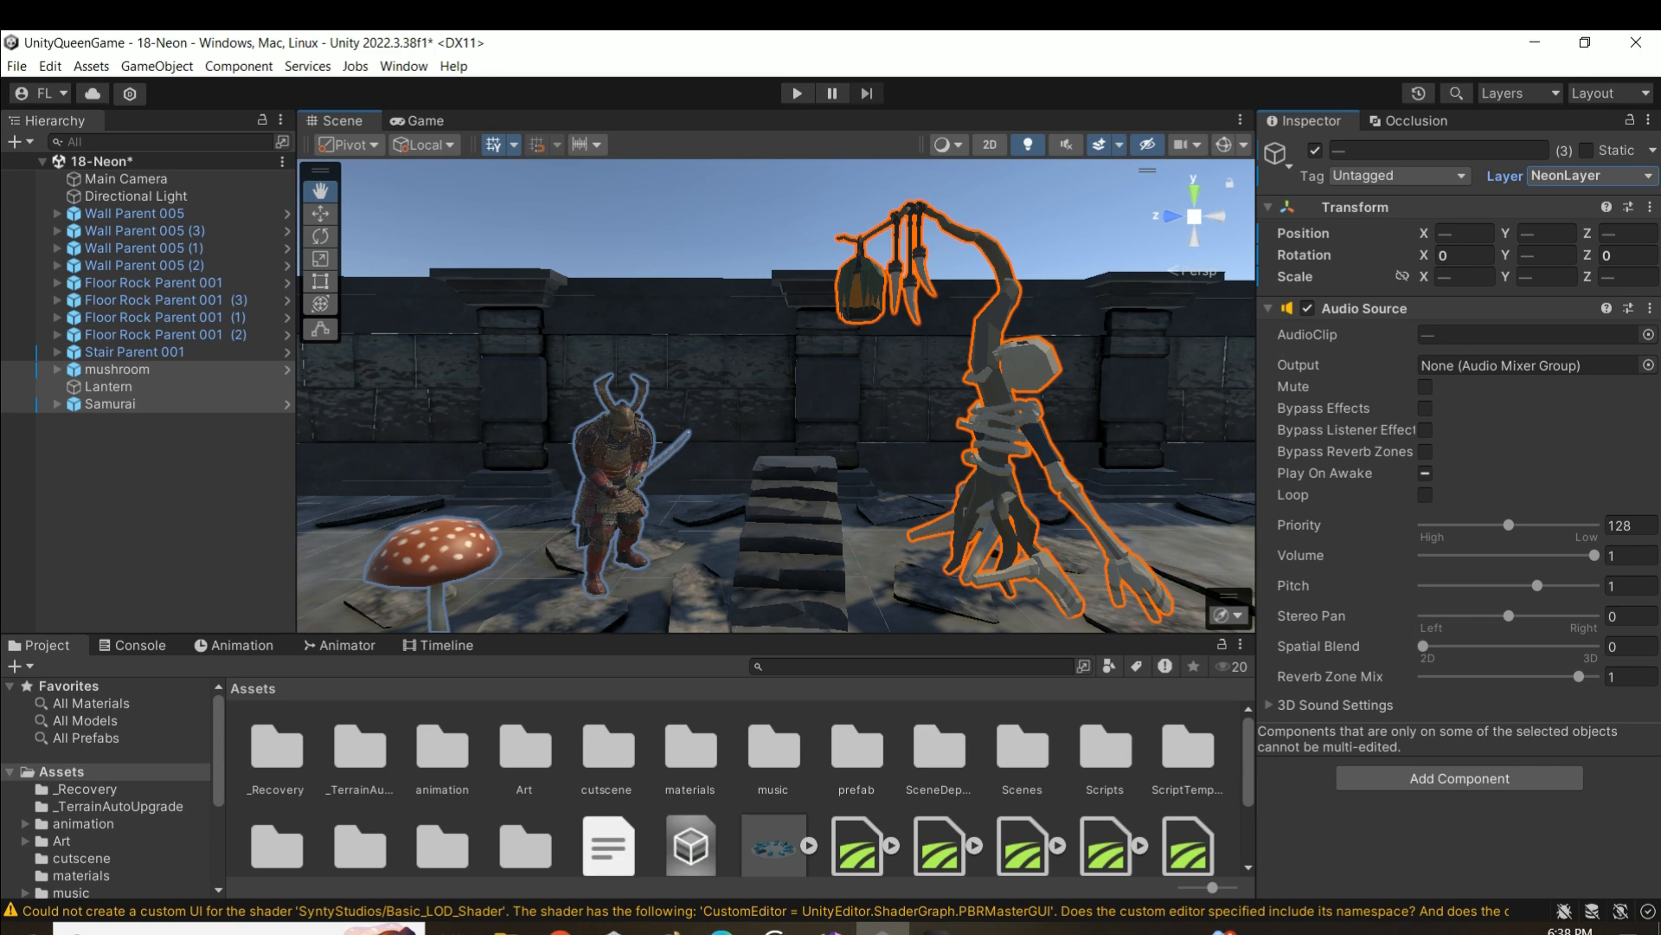
{"action": "right_click_drag", "start_coordinate": [832, 357], "coordinate": [818, 351]}
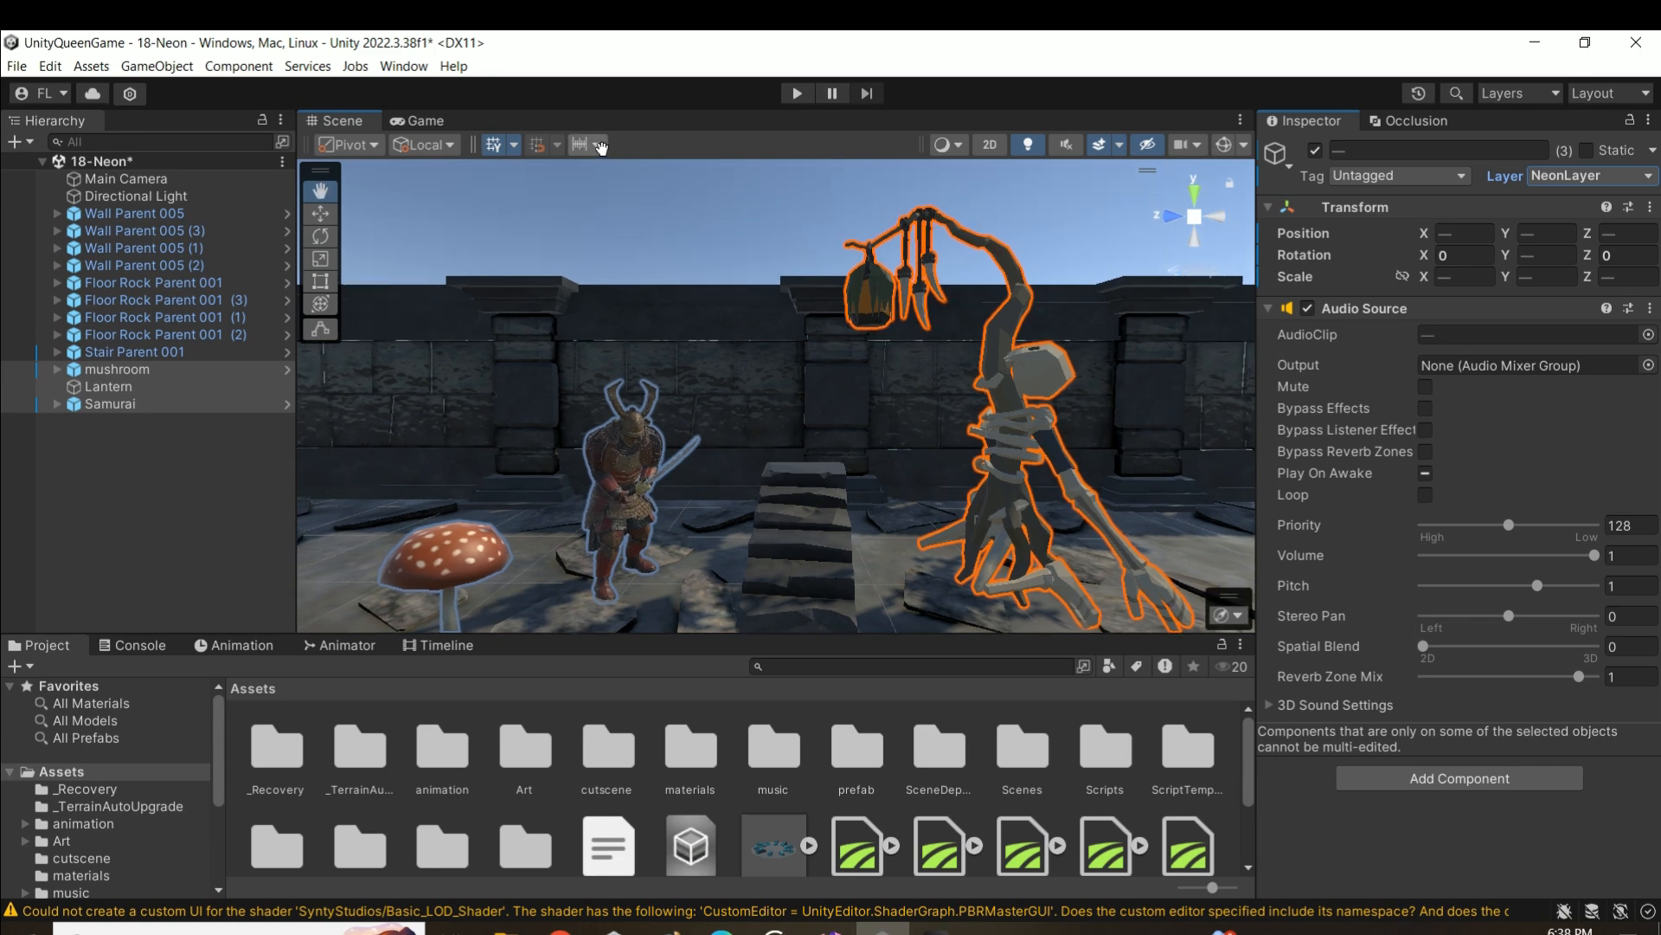
{"action": "left_click", "coordinate": [130, 179]}
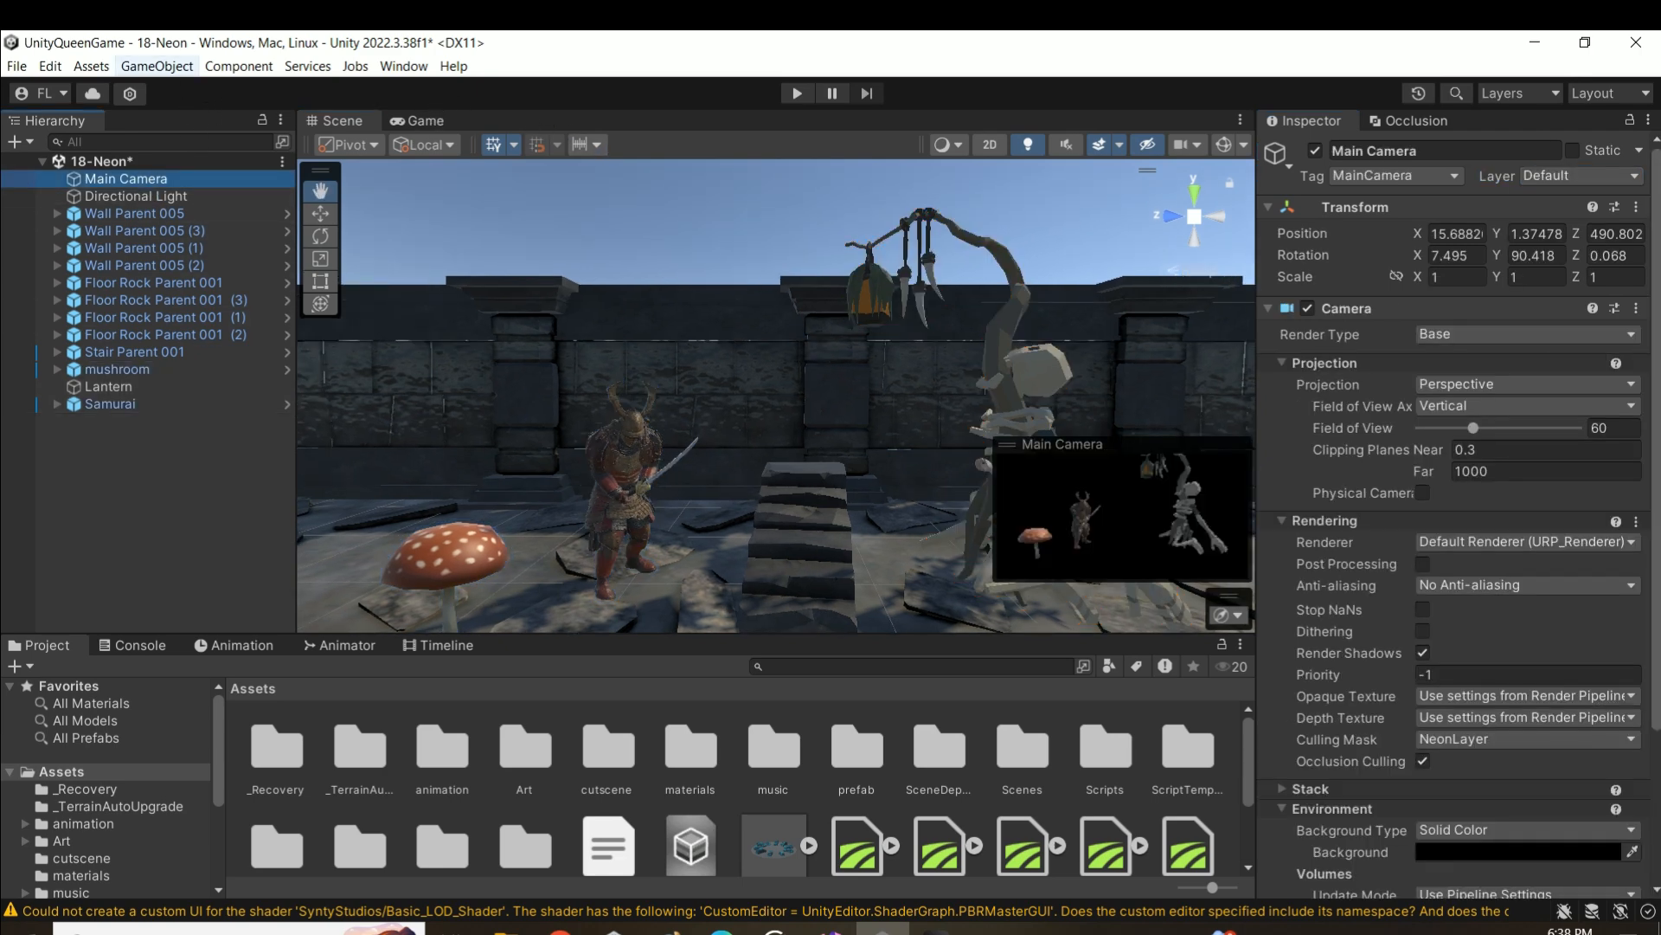
{"action": "left_click", "coordinate": [156, 65]}
{"action": "left_click", "coordinate": [303, 542]}
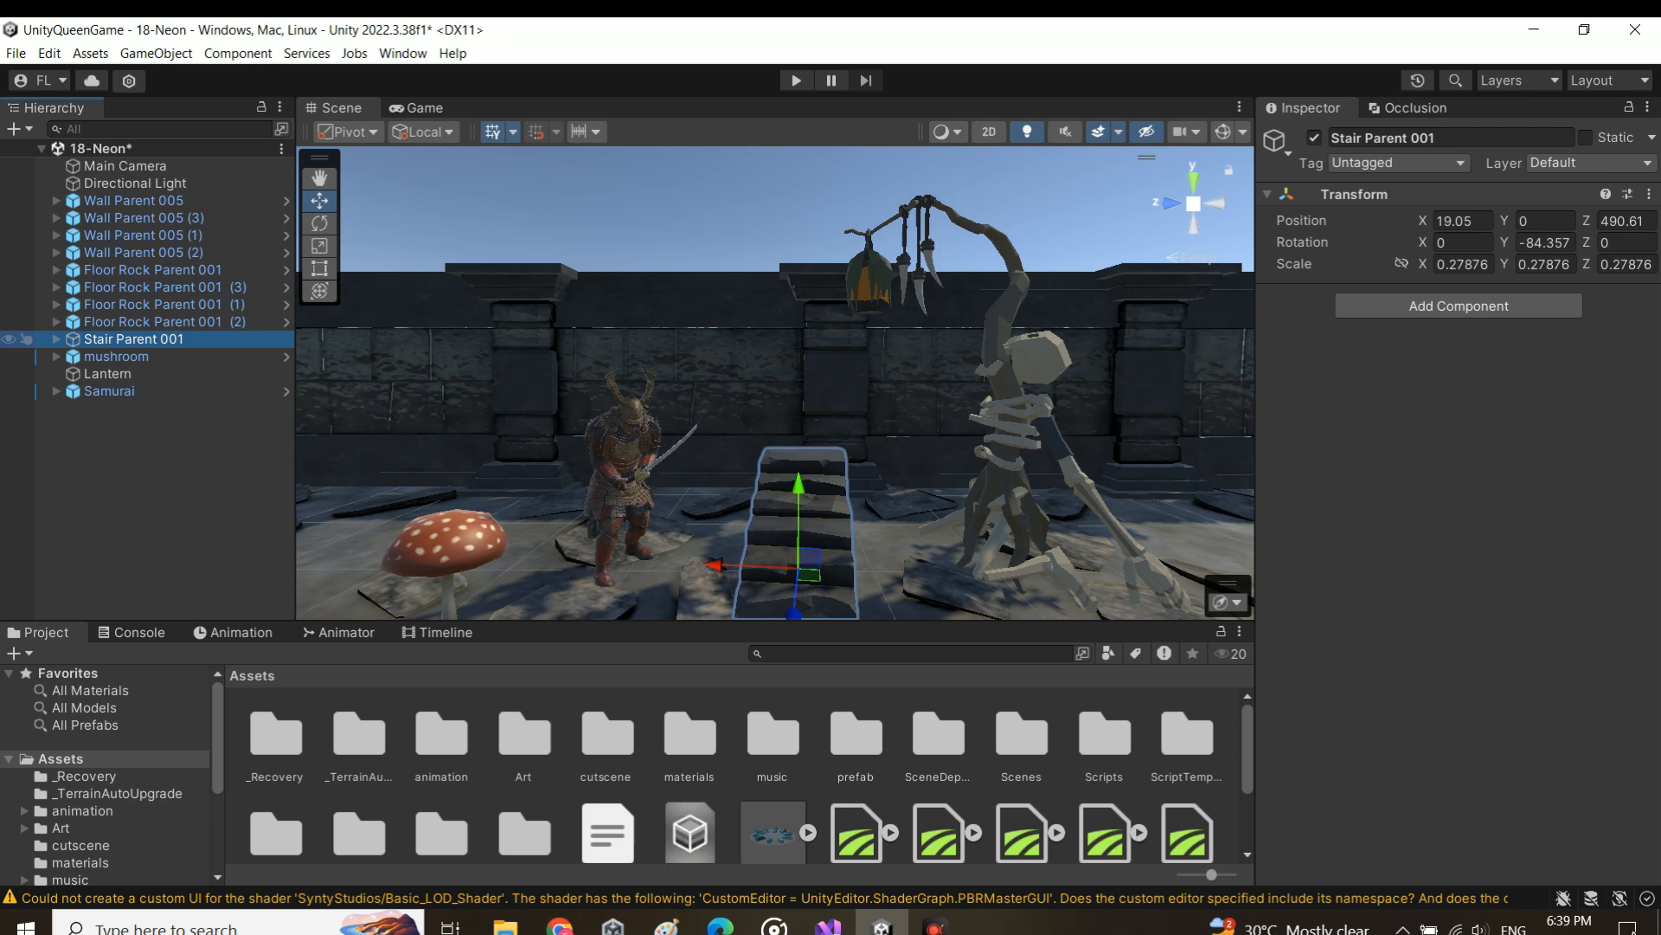
- Assign Stair Parent 001 and its children to NeonLayer, check the game view, and save the scene
{"action": "left_click", "coordinate": [1580, 163]}
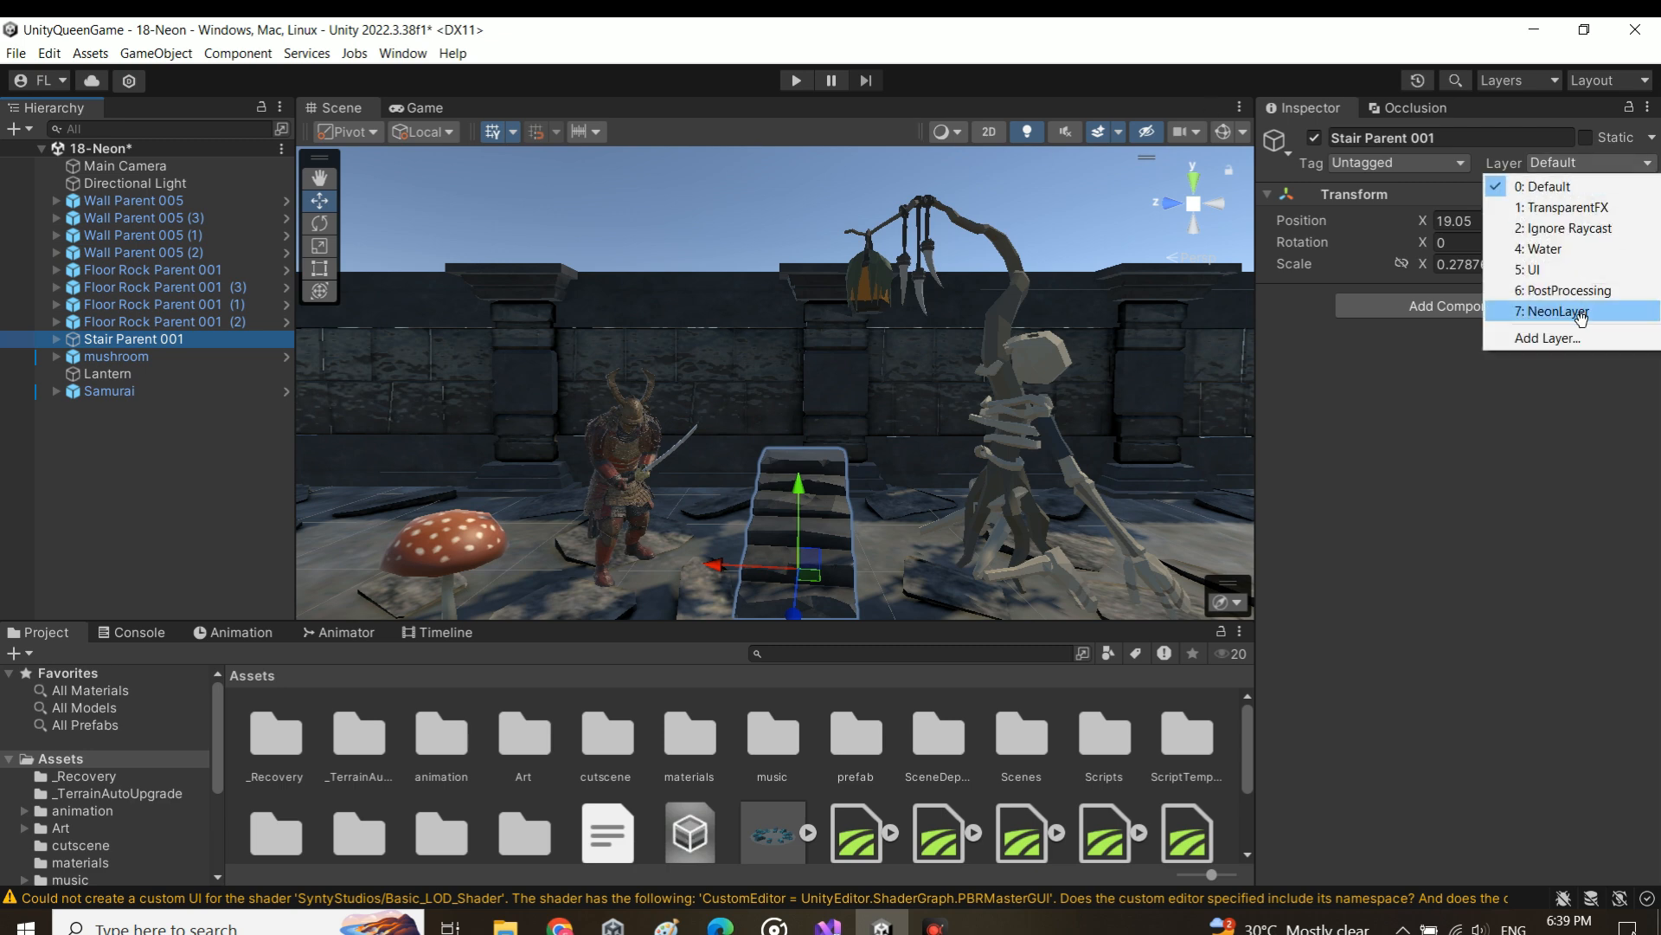
{"action": "left_click", "coordinate": [1578, 313]}
{"action": "left_click", "coordinate": [746, 522]}
{"action": "left_click", "coordinate": [420, 108]}
{"action": "left_click", "coordinate": [342, 108]}
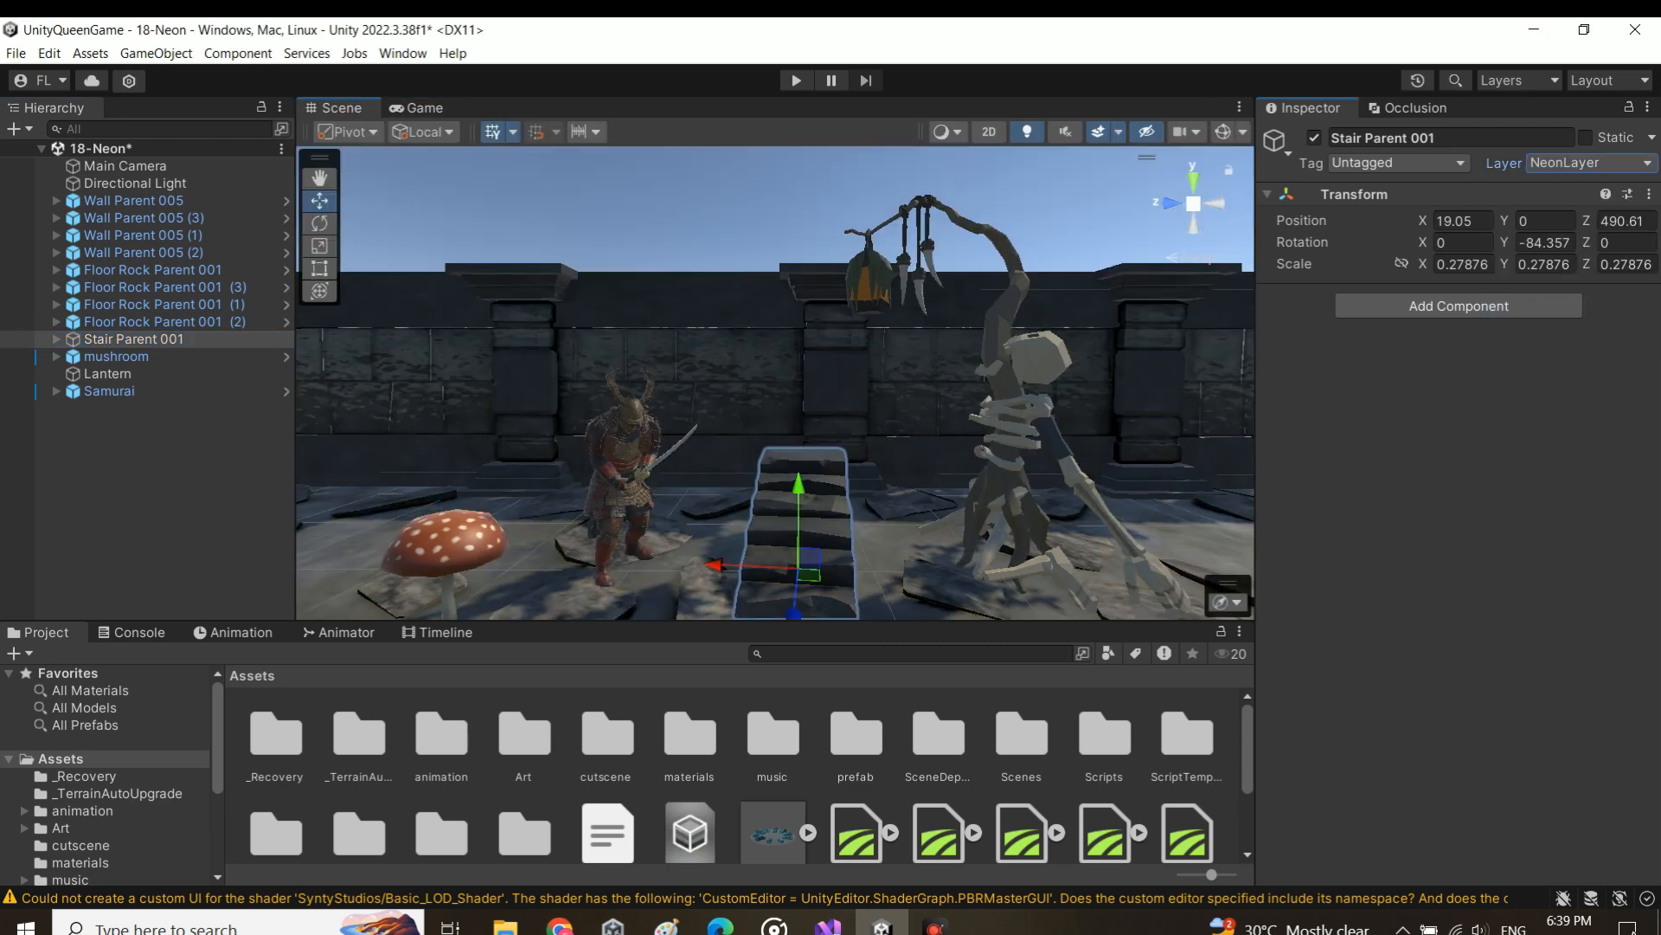
{"action": "key", "text": "ctrl+s"}
- Create a new material named Black in the materials folder
{"action": "double_click", "coordinate": [699, 748]}
{"action": "right_click", "coordinate": [583, 789]}
{"action": "mouse_move", "coordinate": [865, 265]}
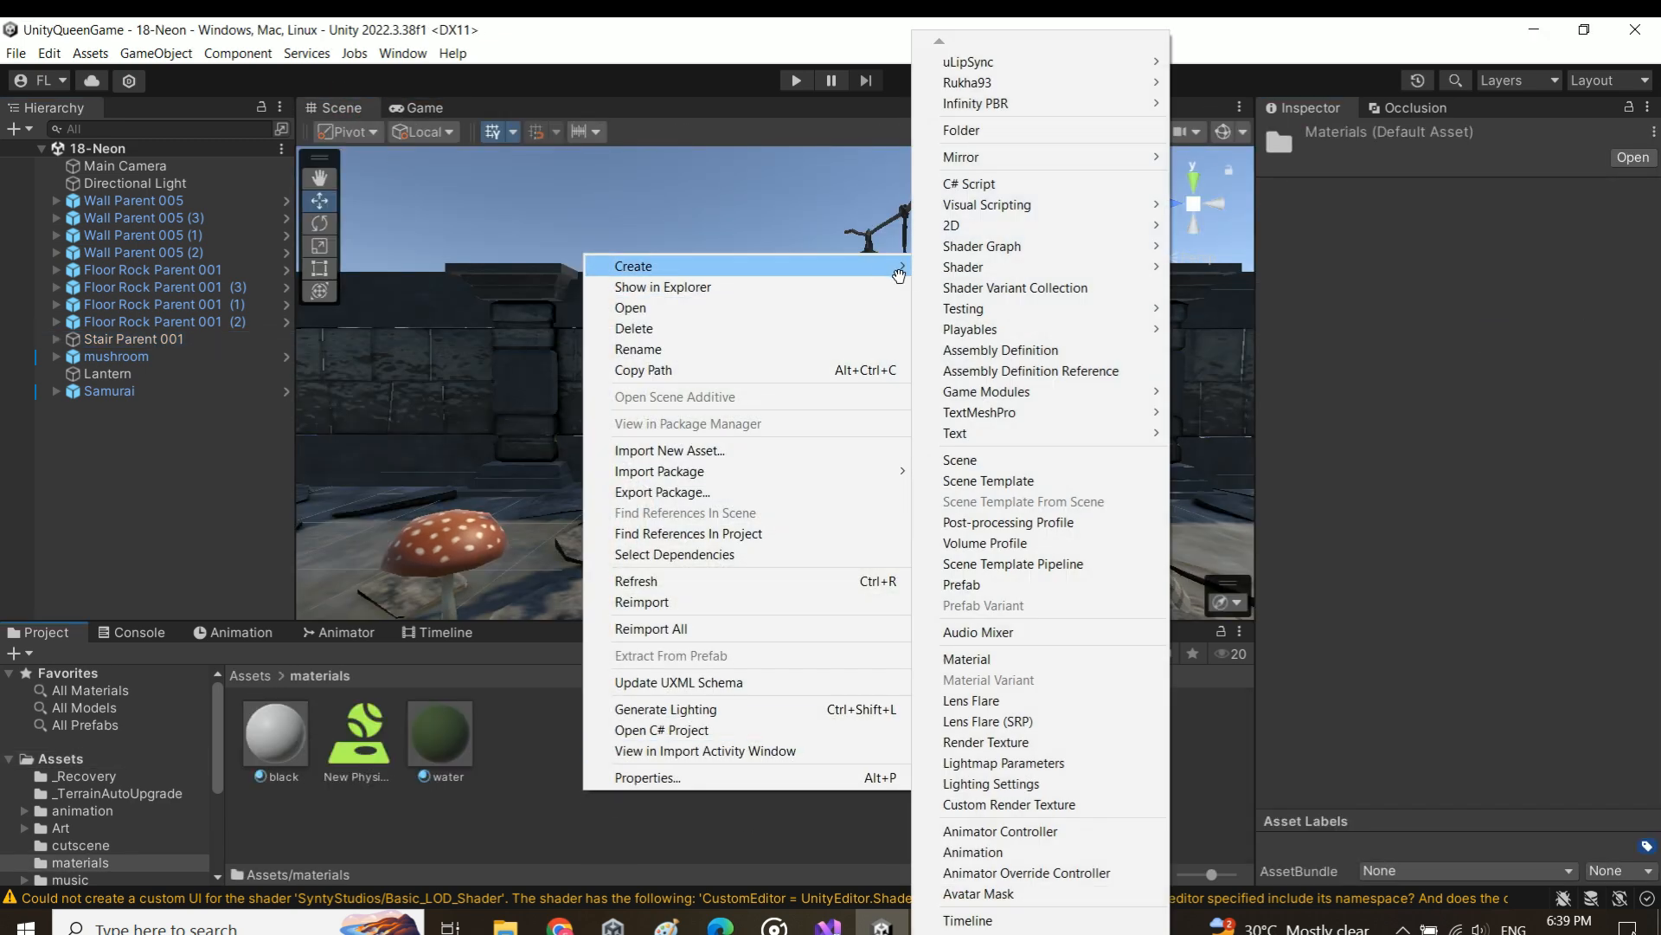
{"action": "left_click", "coordinate": [995, 657]}
{"action": "type", "text": "B"}
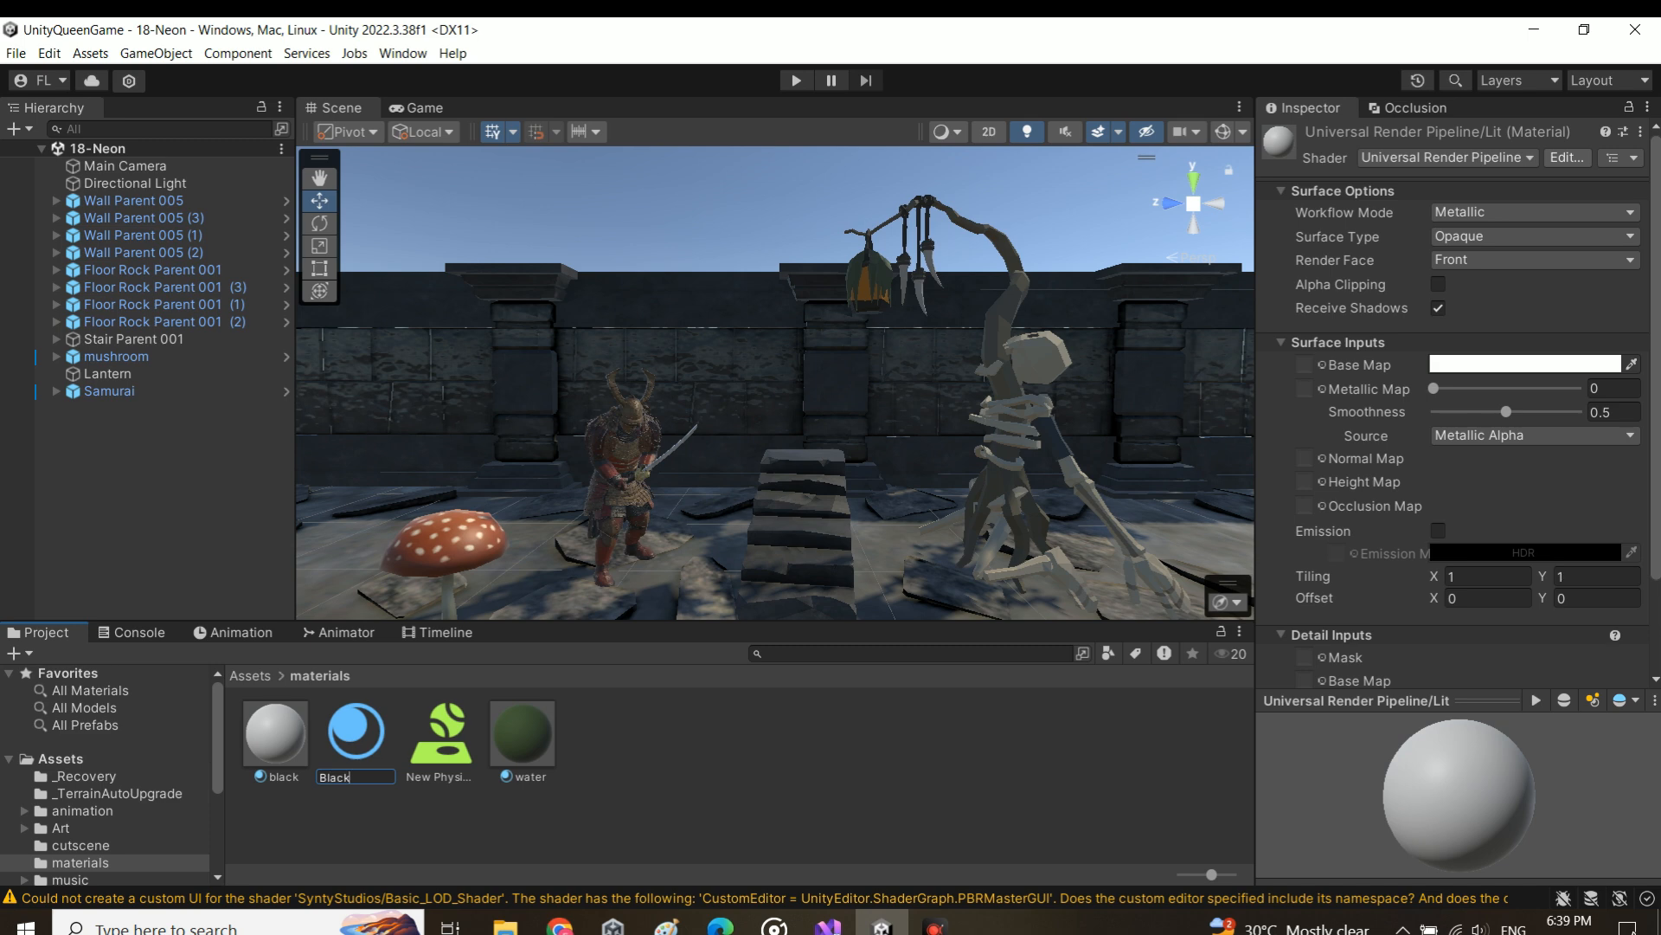
{"action": "type", "text": "lack"}
{"action": "key", "text": "Return"}
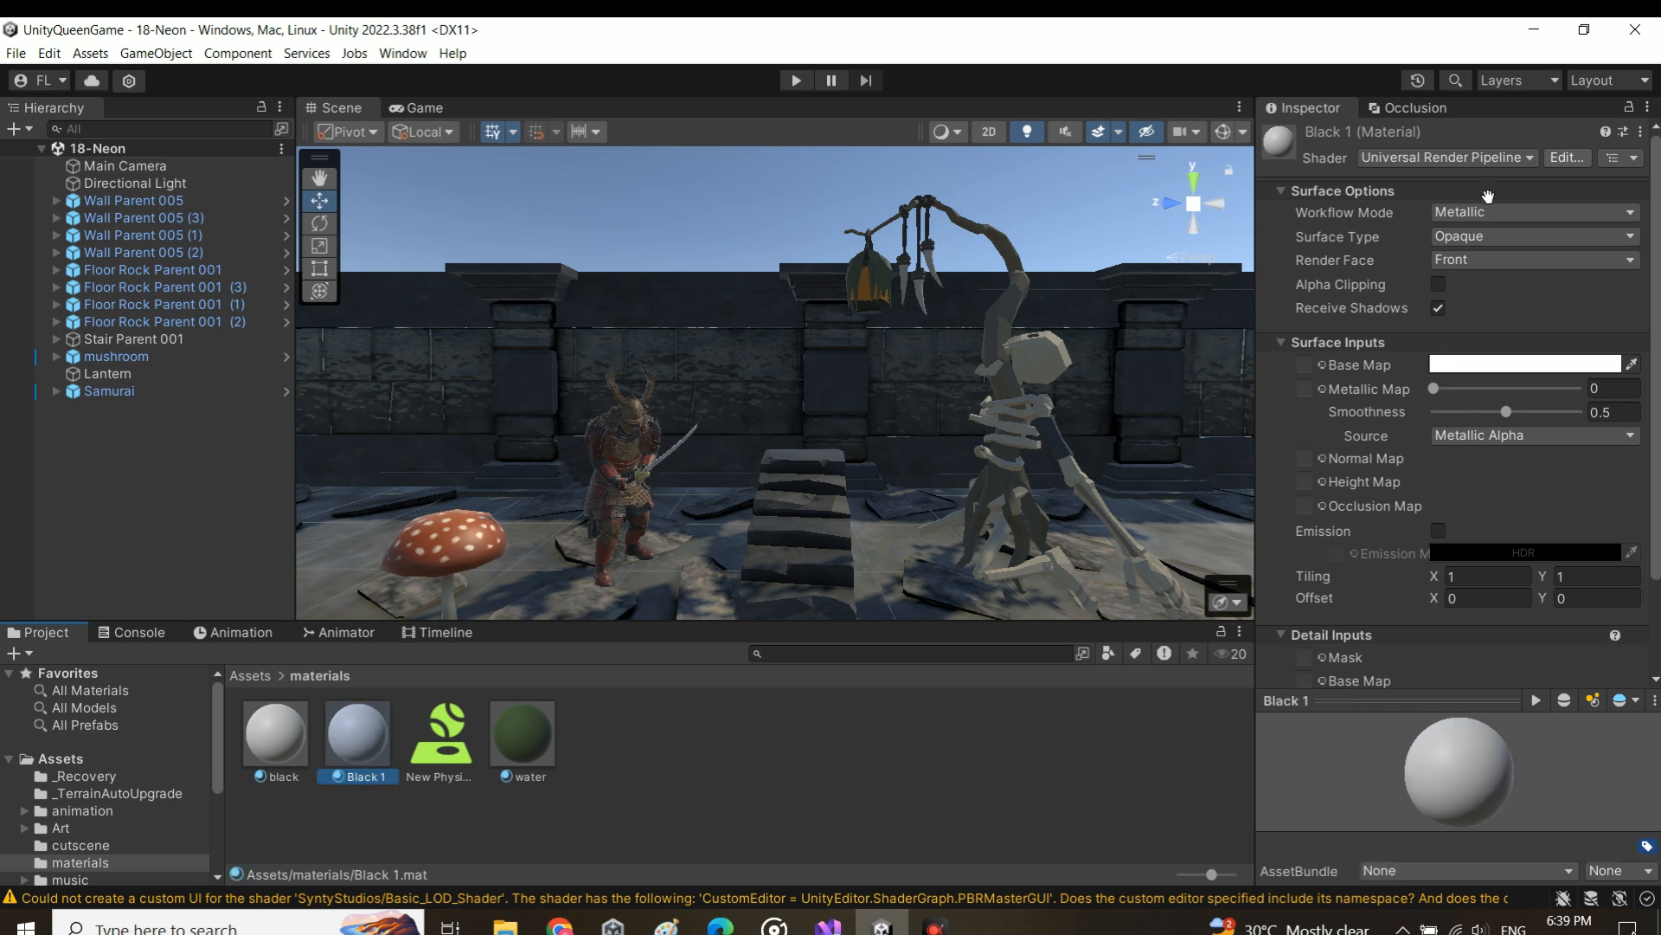
- Switch the new material to the Universal Render Pipeline Unlit shader and set its base map color to black (000000)
{"action": "left_click", "coordinate": [1471, 158]}
{"action": "type", "text": "unlit"}
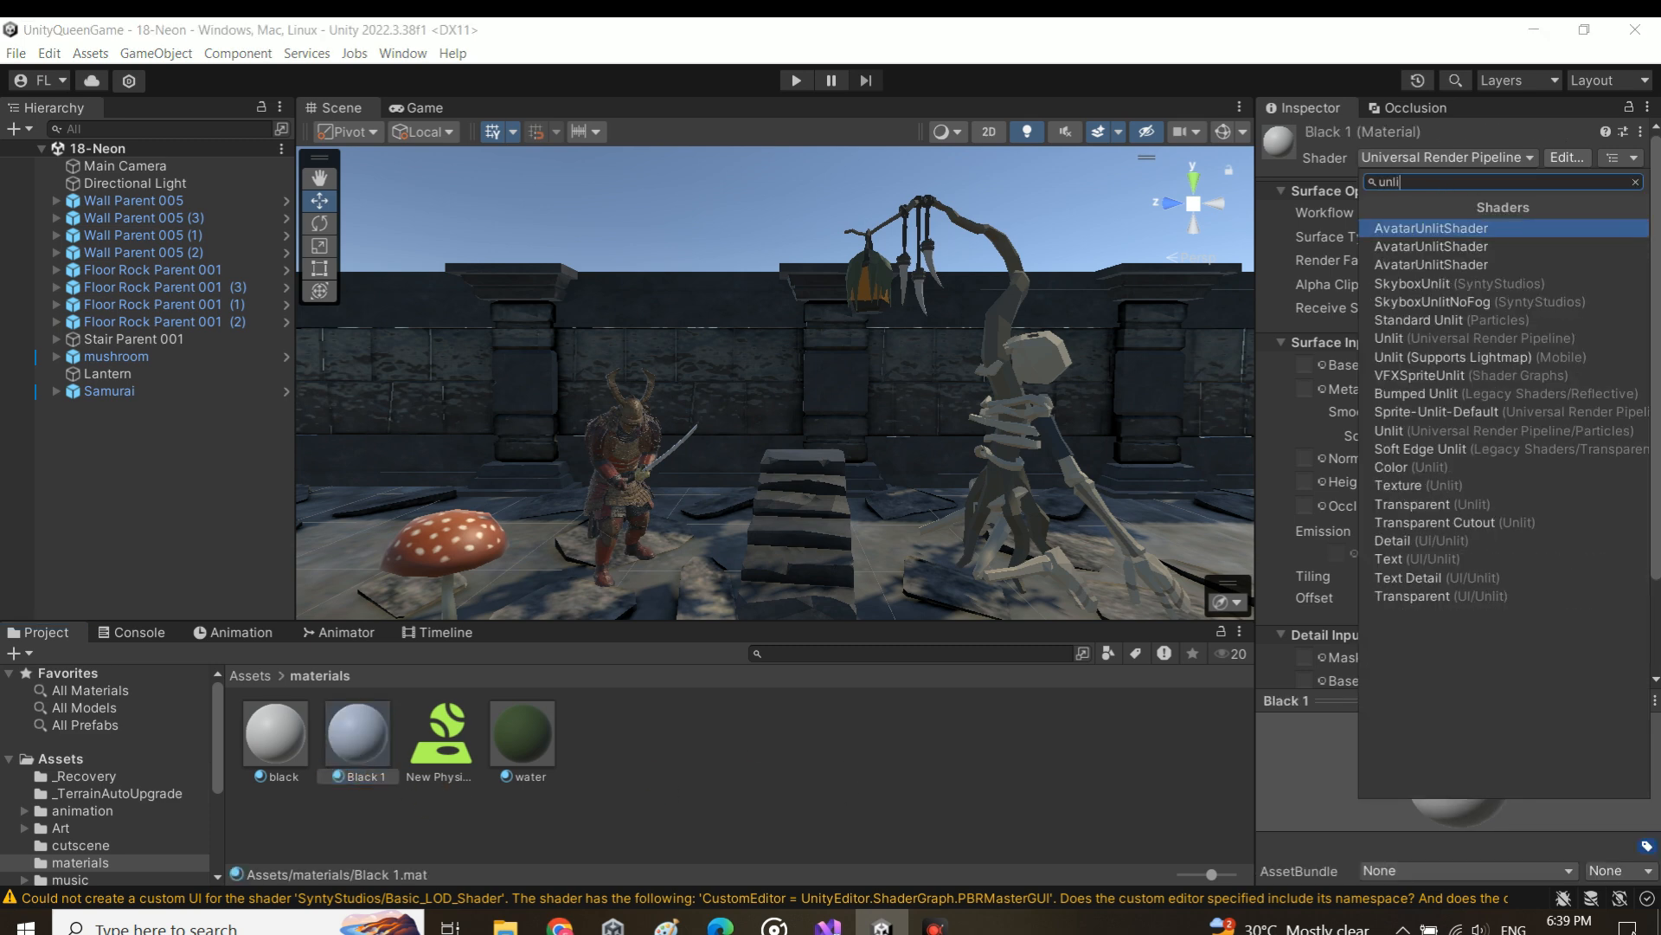
{"action": "left_click", "coordinate": [1471, 337]}
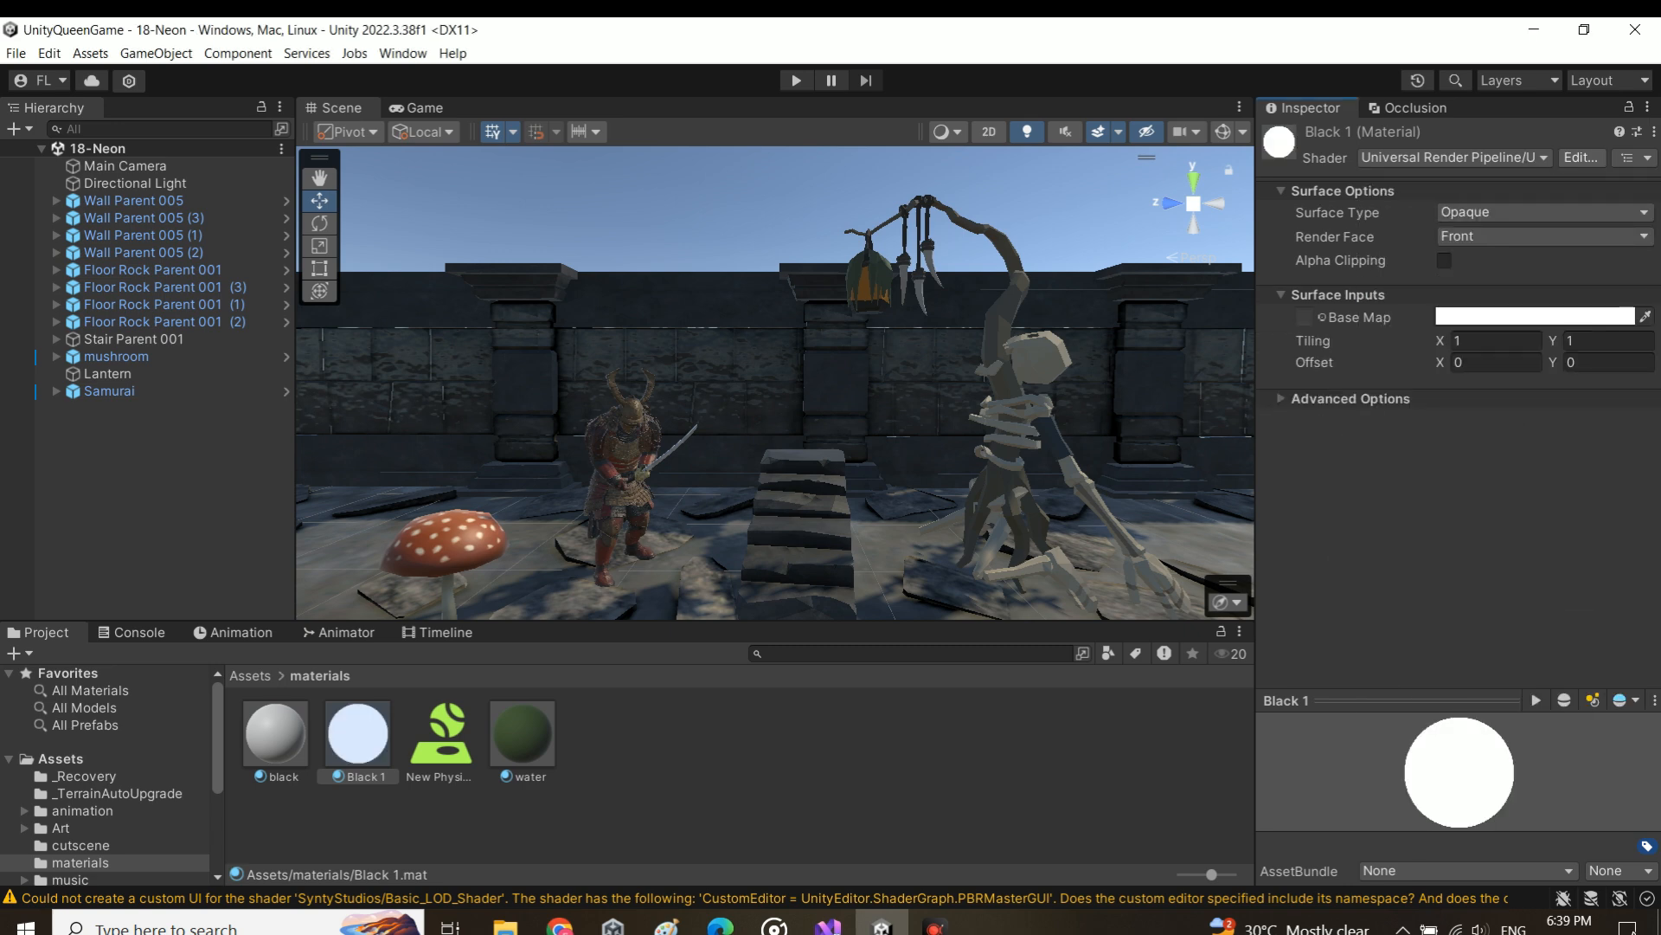
{"action": "left_click", "coordinate": [1521, 329]}
{"action": "left_click_drag", "start_coordinate": [1552, 499], "coordinate": [1472, 539]}
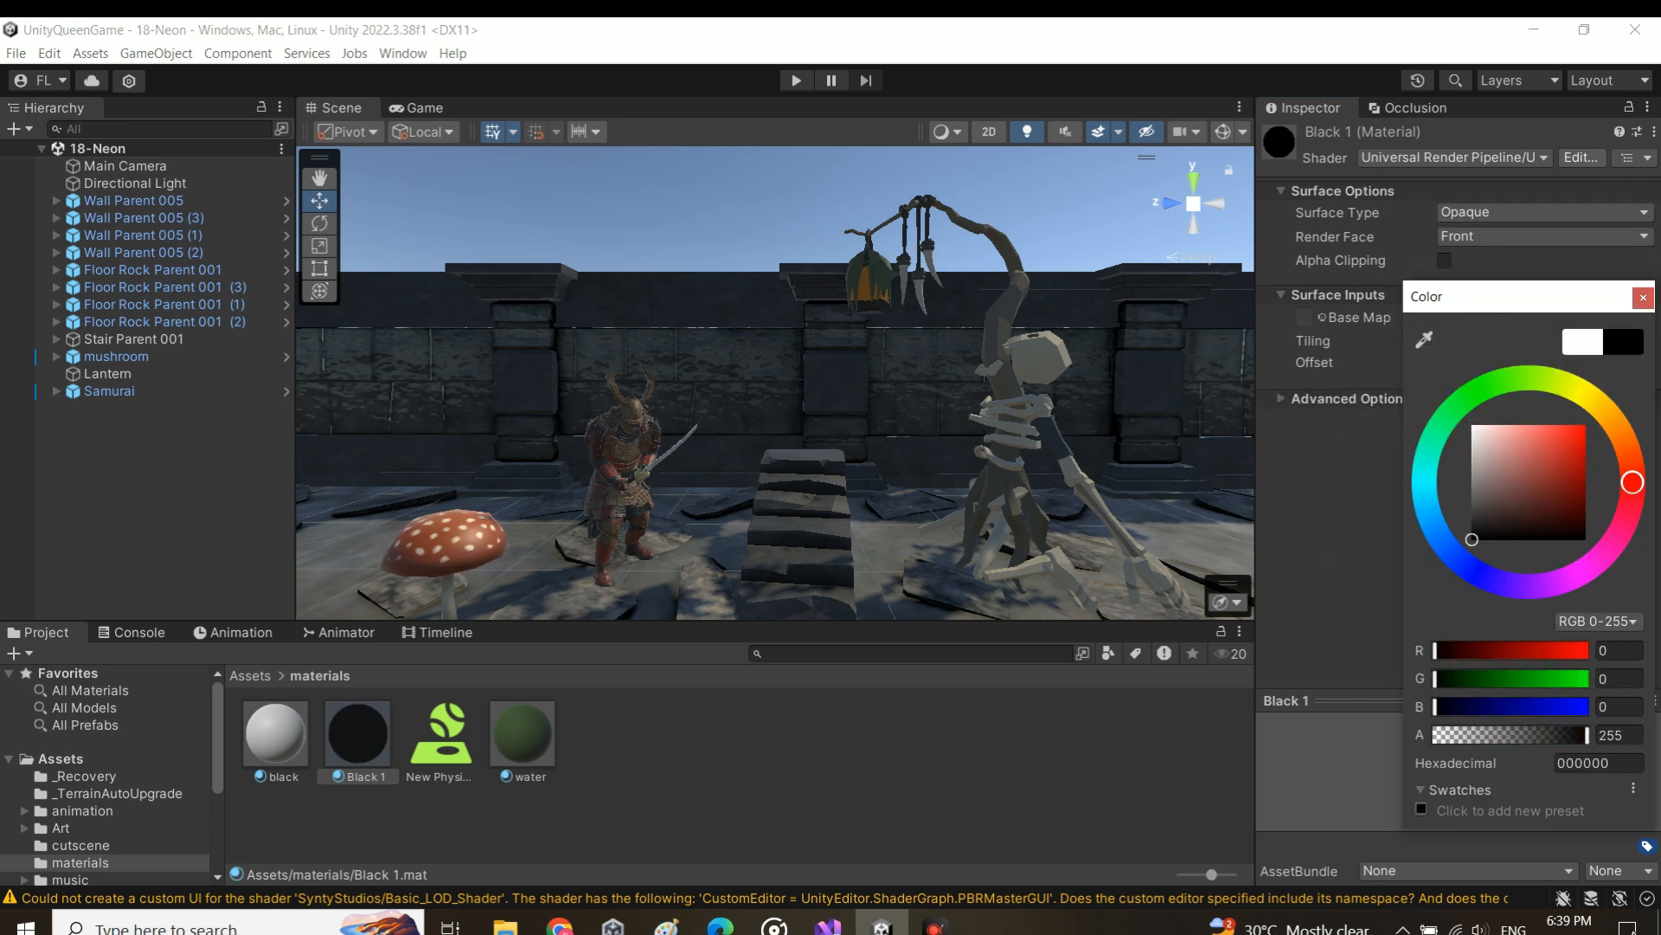
{"action": "left_click", "coordinate": [1642, 297]}
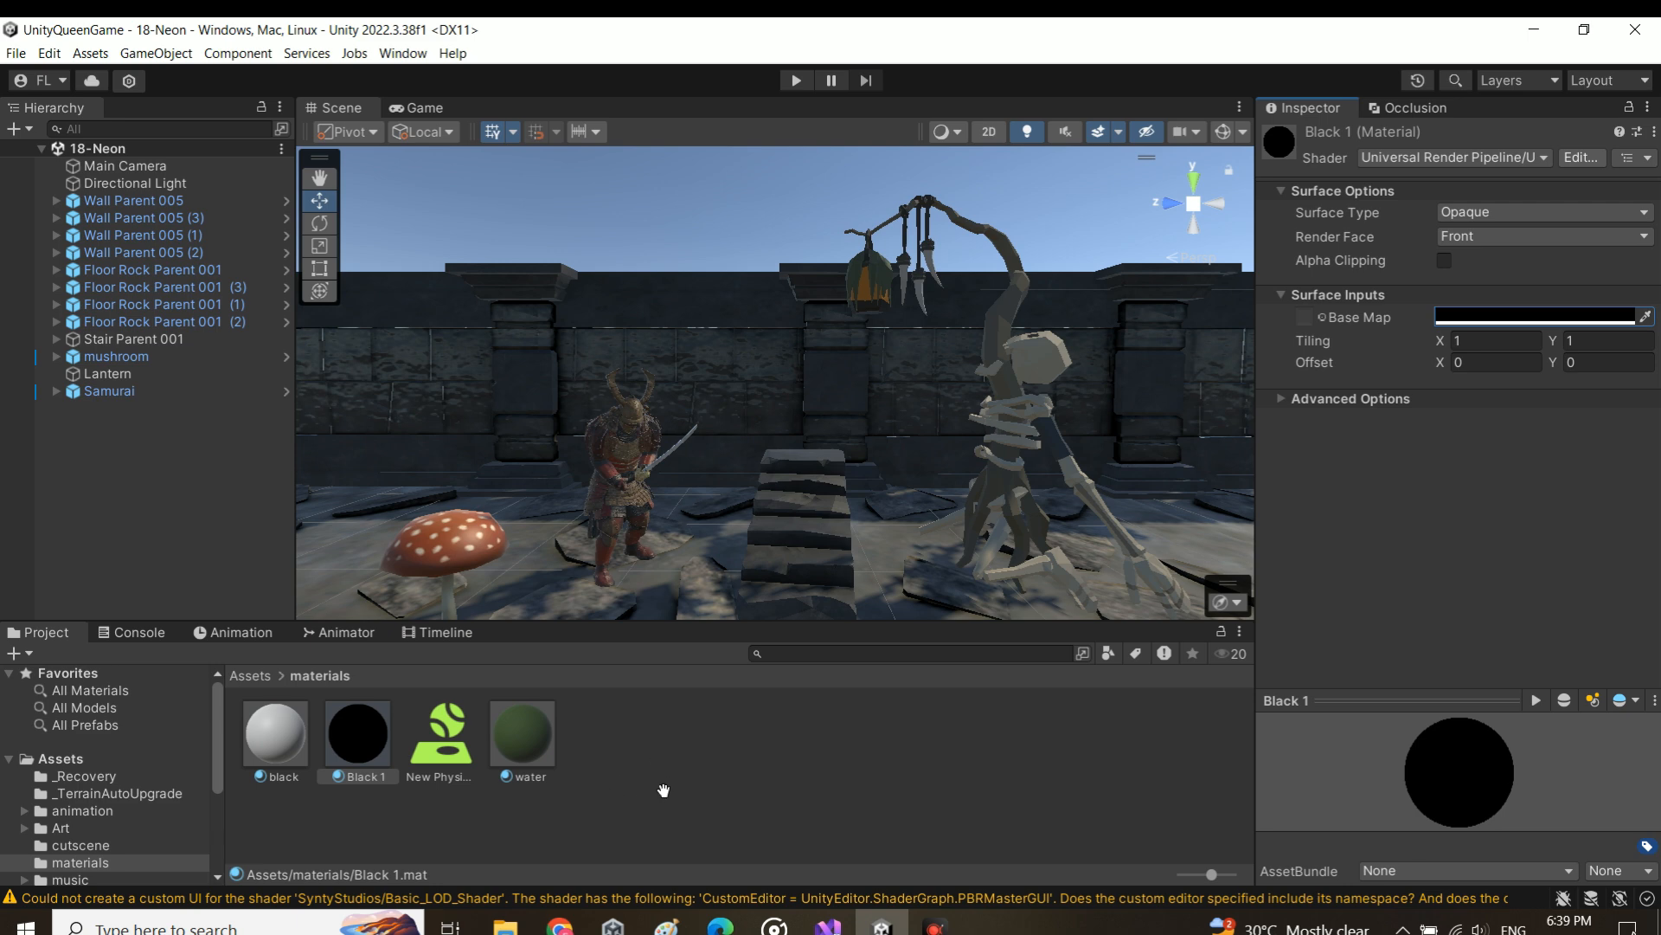
- Apply the Black 1 material to the mushroom, samurai body, stairs and lantern creature, and check the game view
{"action": "left_click_drag", "start_coordinate": [358, 736], "coordinate": [443, 554]}
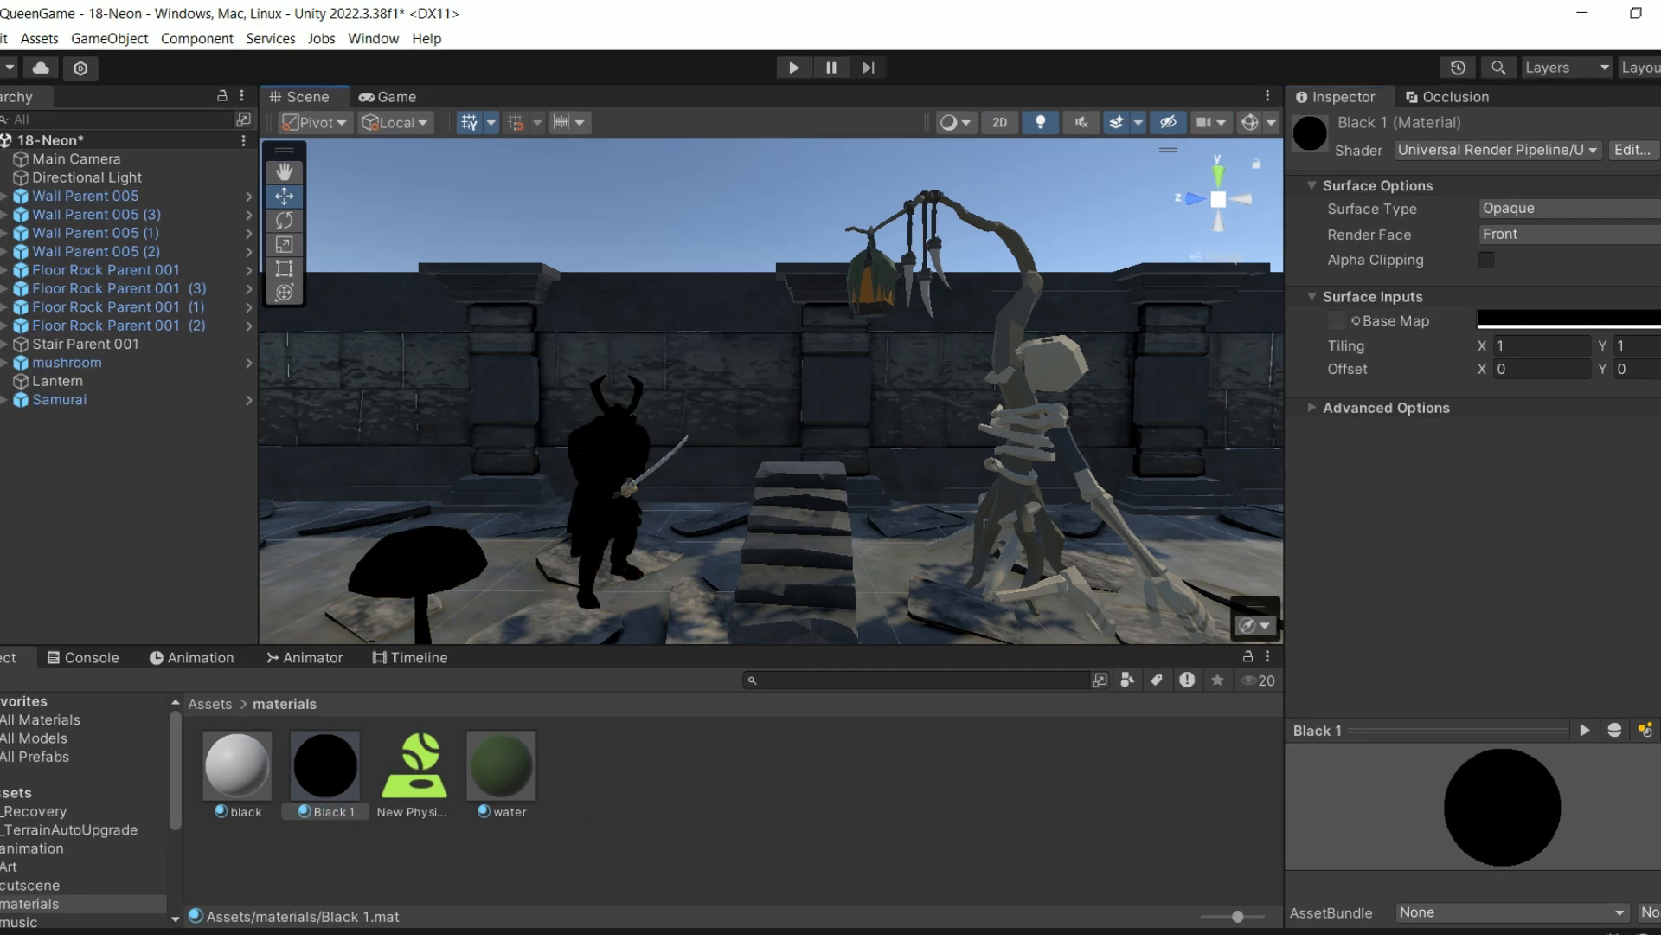
{"action": "left_click_drag", "start_coordinate": [325, 765], "coordinate": [1026, 475]}
{"action": "left_click", "coordinate": [388, 96]}
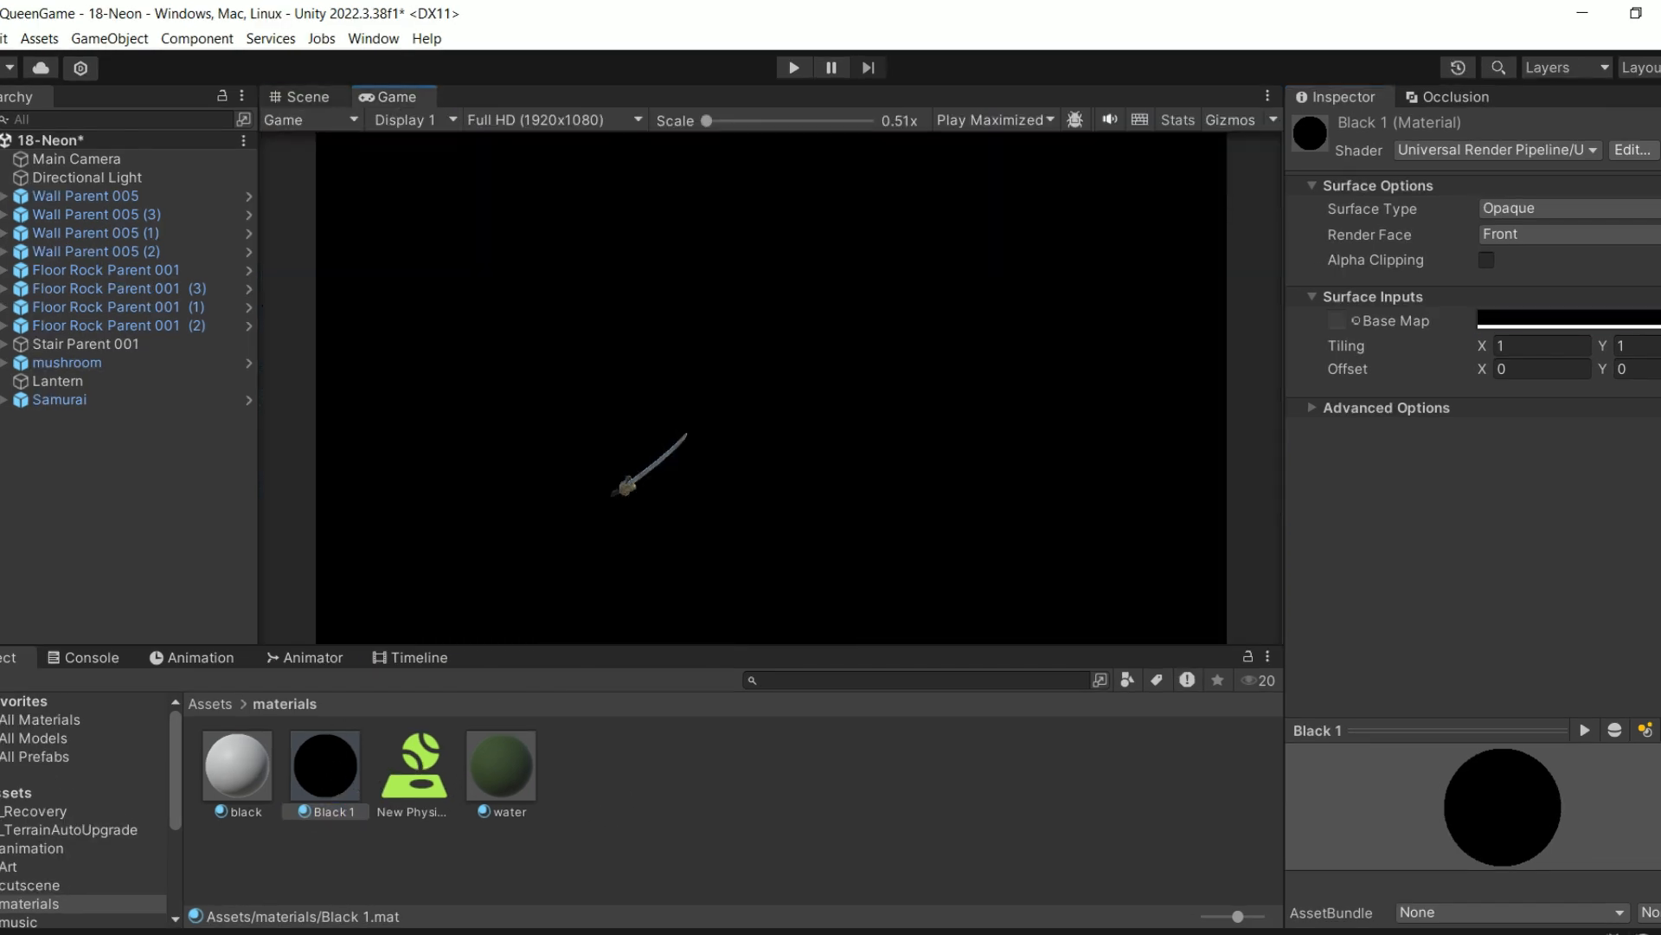
- Apply the Black 1 material to the samurai's sword and its hilt
{"action": "left_click", "coordinate": [306, 97]}
{"action": "scroll", "coordinate": [612, 567], "scroll_direction": "up", "scroll_amount": 4}
{"action": "scroll", "coordinate": [540, 543], "scroll_direction": "down", "scroll_amount": 3}
{"action": "middle_click_drag", "start_coordinate": [467, 580], "coordinate": [583, 377]}
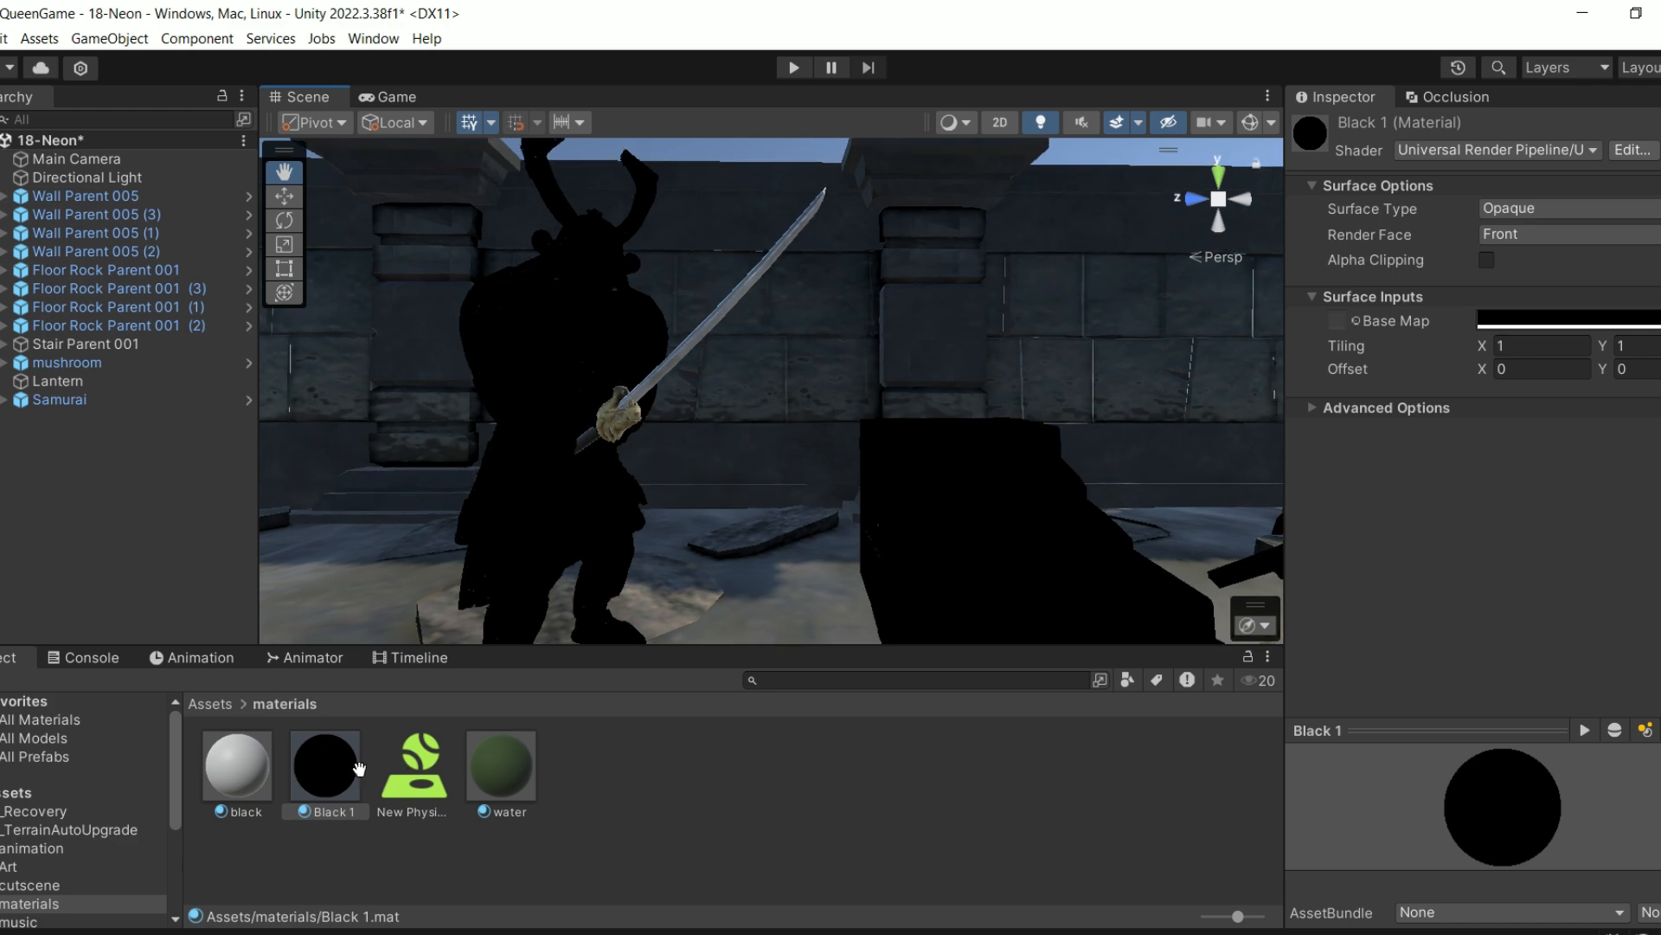
{"action": "left_click_drag", "start_coordinate": [355, 768], "coordinate": [616, 508]}
{"action": "left_click_drag", "start_coordinate": [615, 508], "coordinate": [693, 339]}
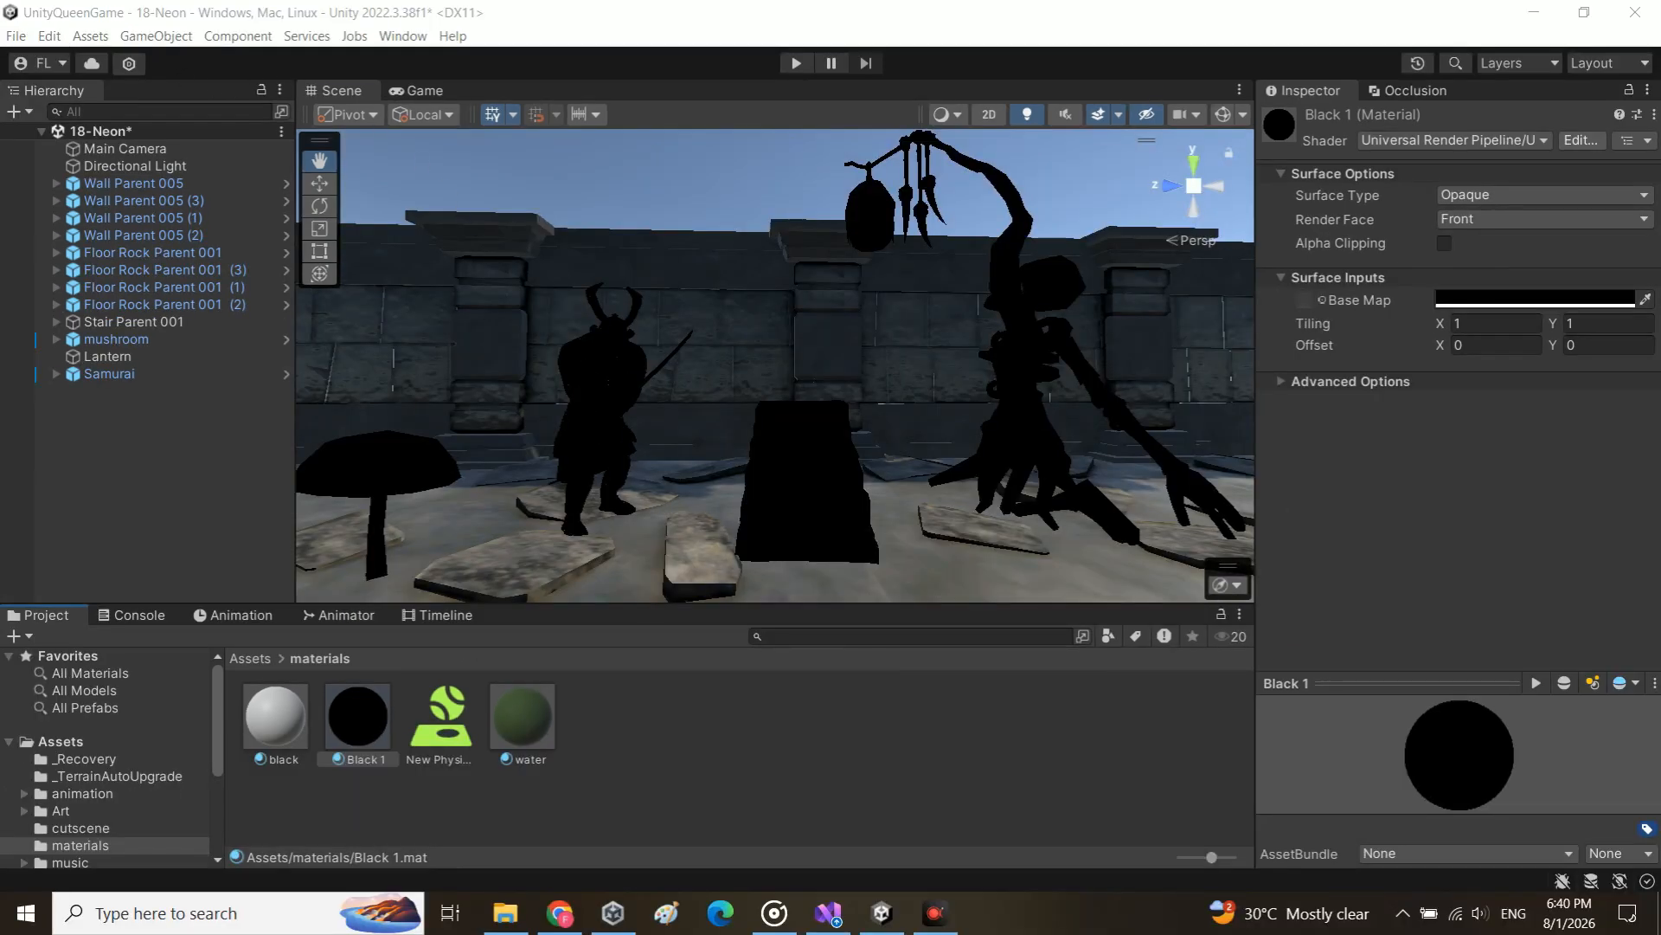
- Open the Graphics project settings and locate the assigned URP pipeline asset in the project
{"action": "left_click", "coordinate": [50, 35]}
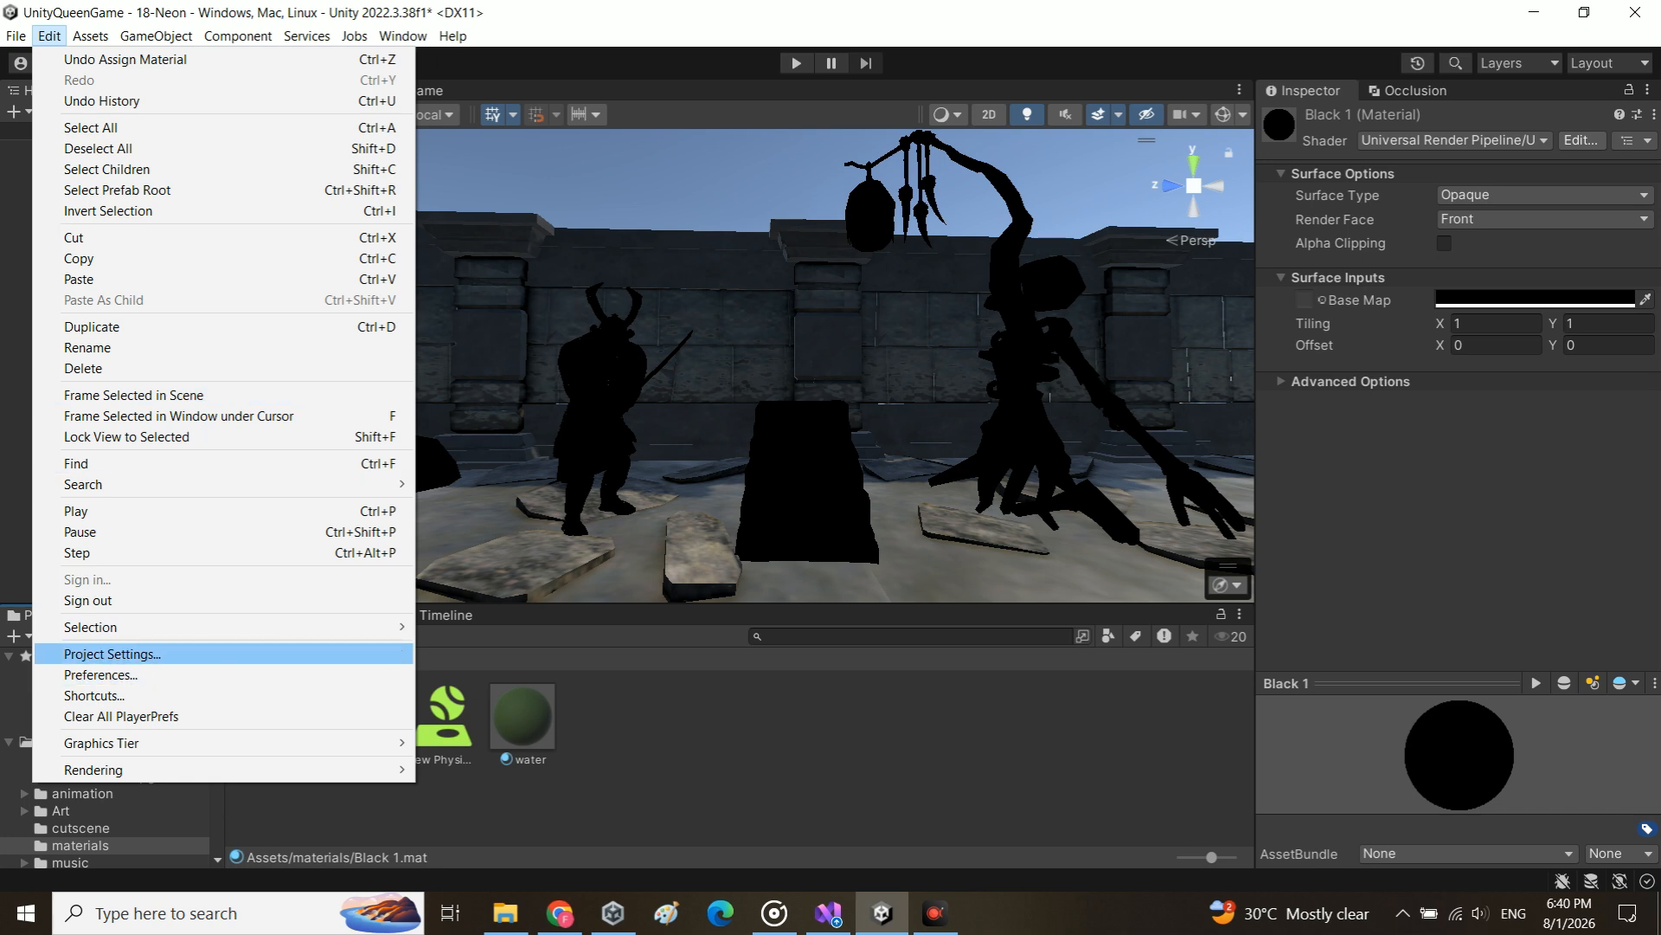
{"action": "left_click", "coordinate": [112, 653]}
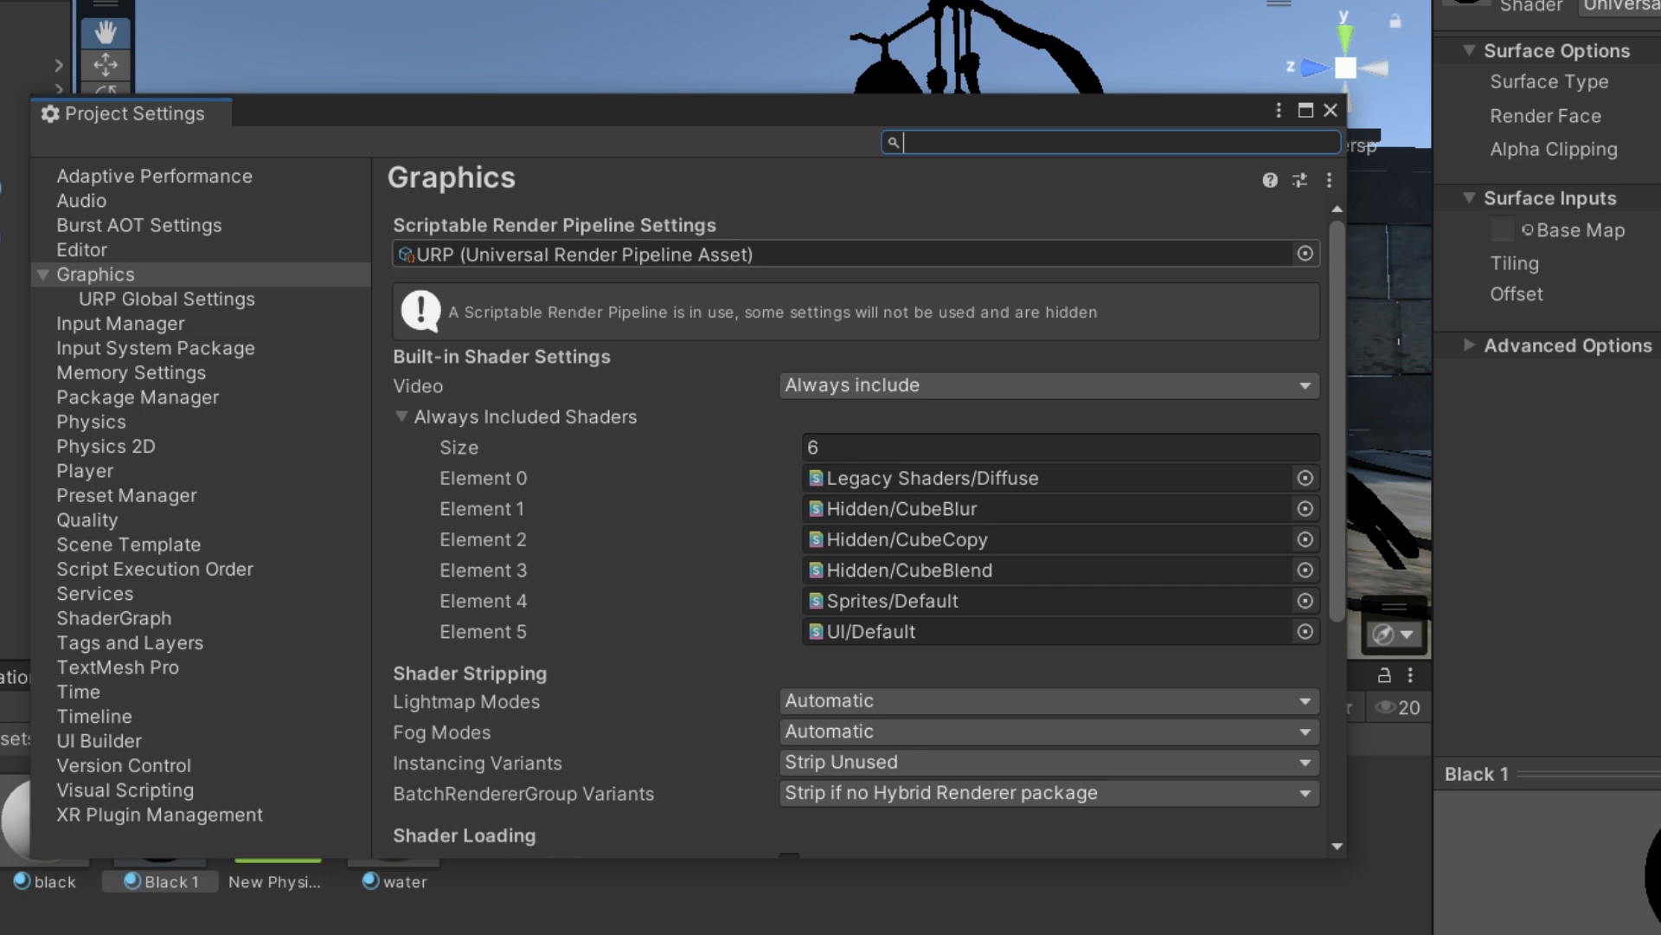
{"action": "left_click", "coordinate": [703, 255]}
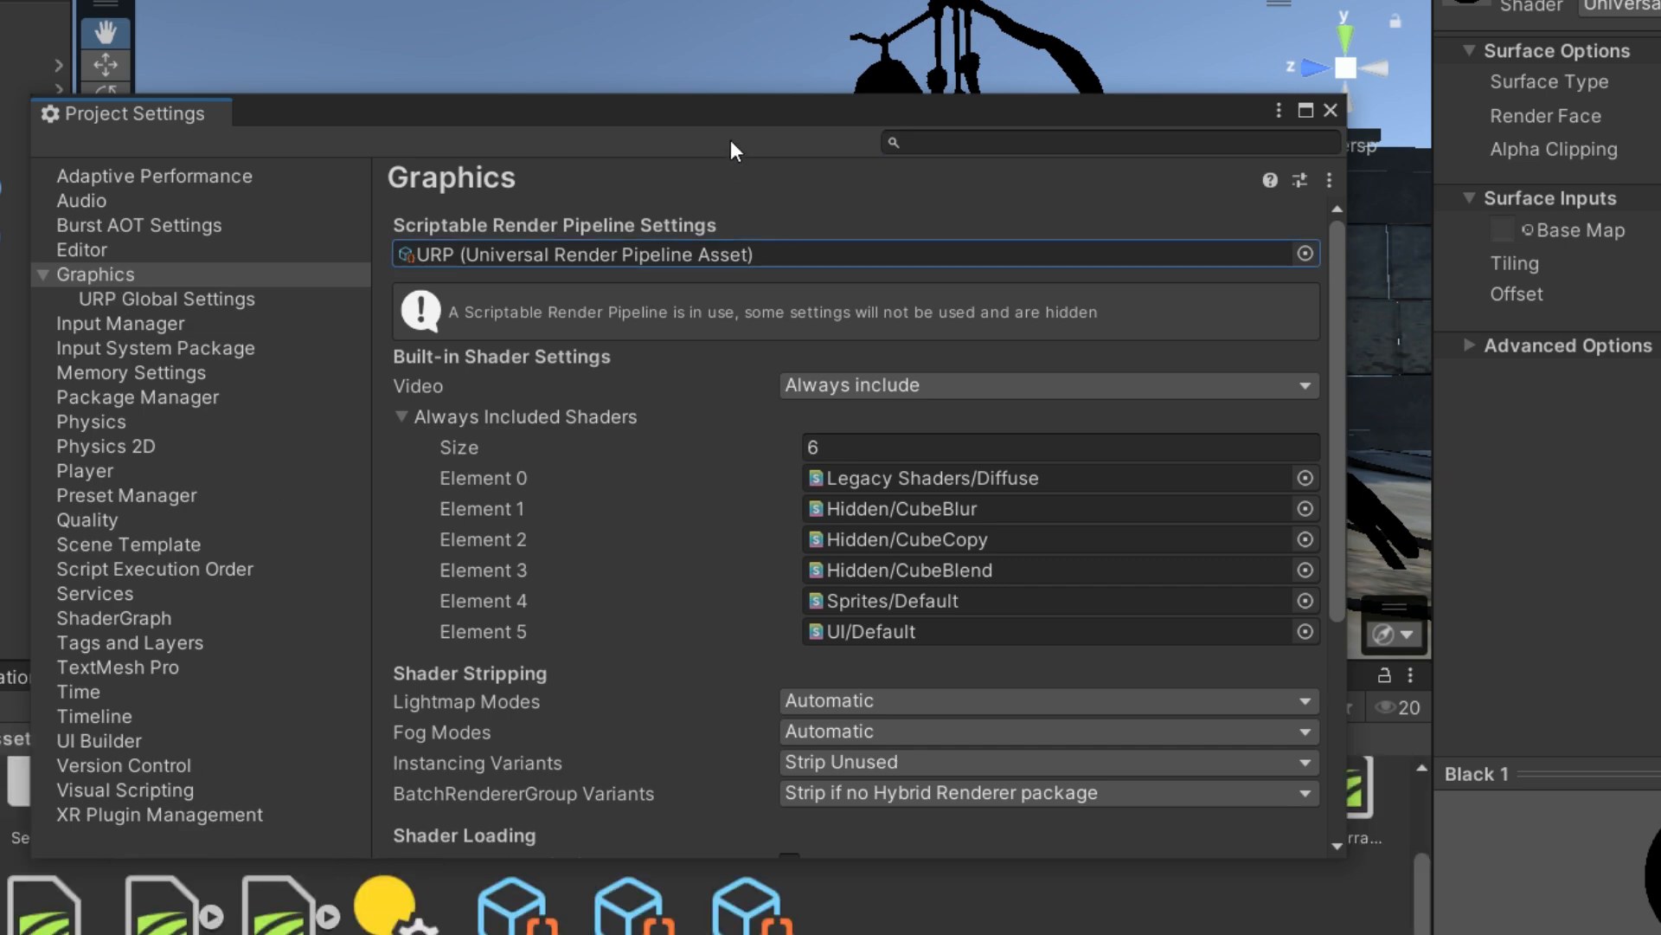
- Enable Depth Texture and Opaque Texture on the URP pipeline asset and locate its default renderer asset in the project
{"action": "left_click", "coordinate": [642, 122]}
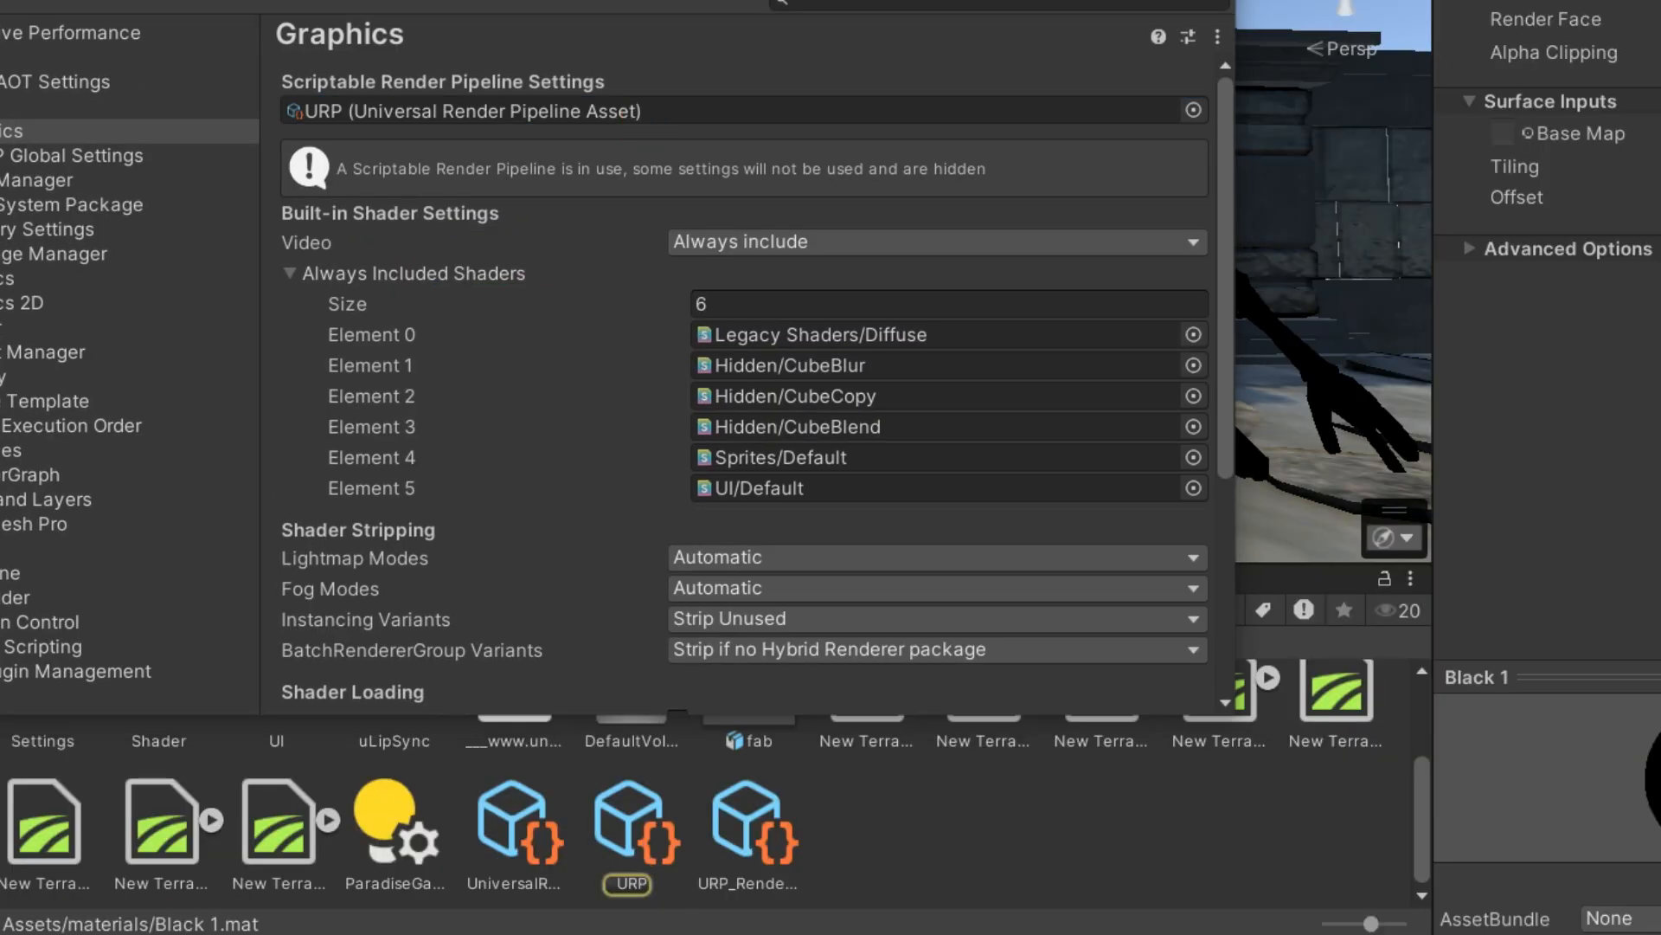
{"action": "left_click", "coordinate": [630, 826]}
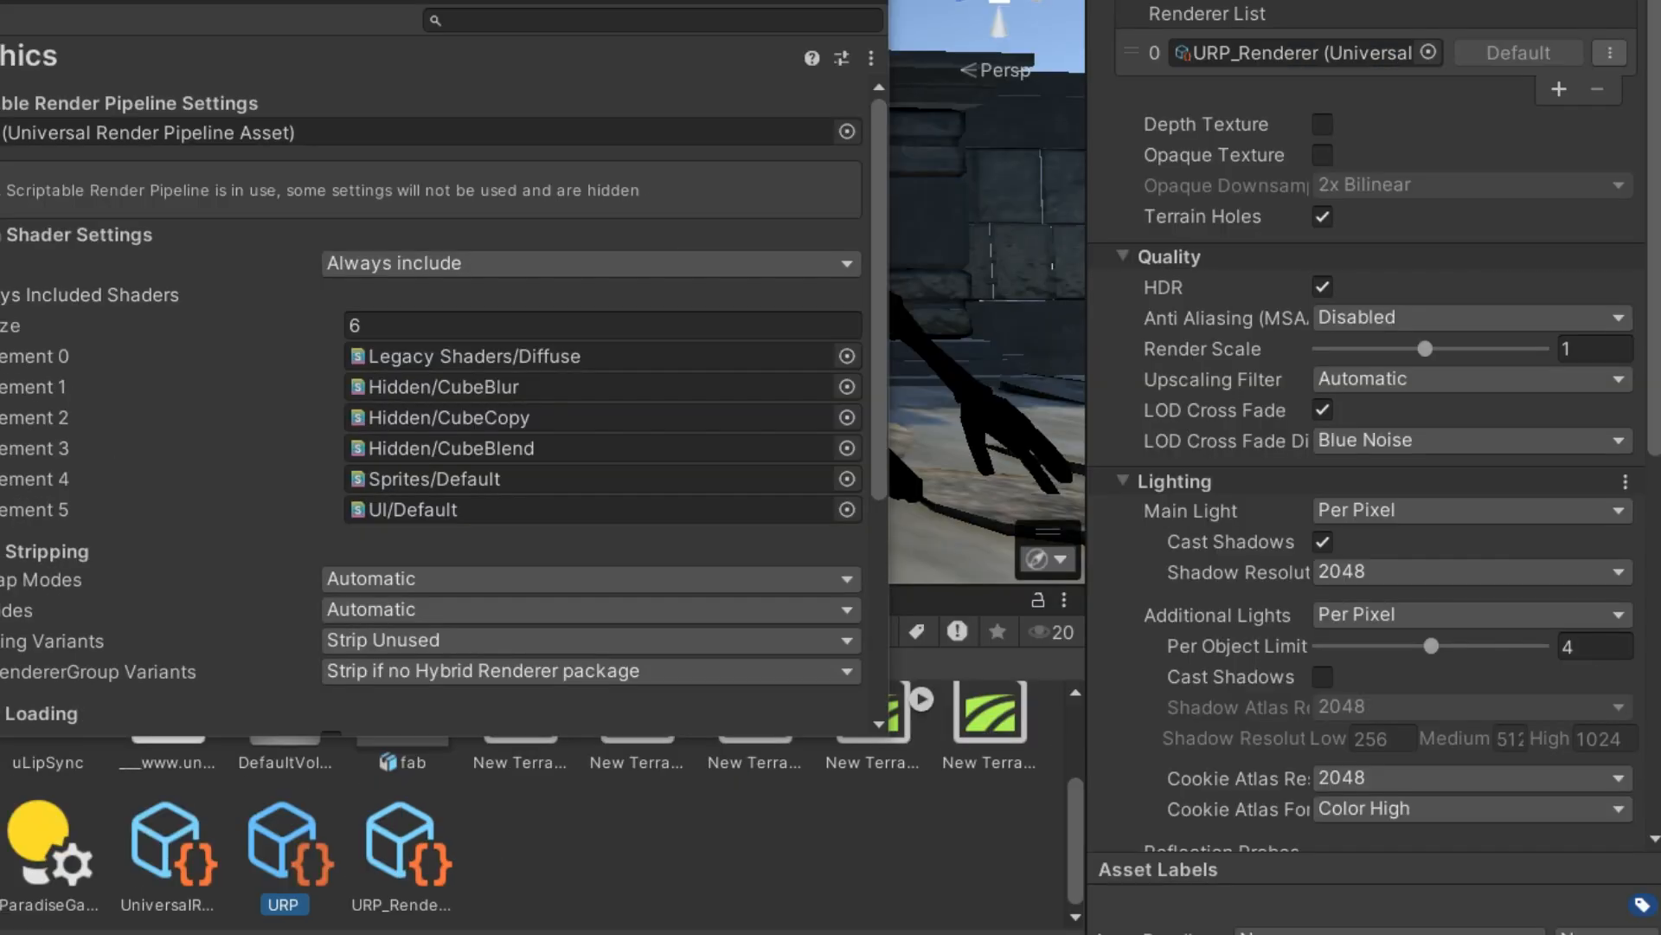
{"action": "left_click", "coordinate": [1323, 131]}
{"action": "left_click", "coordinate": [1322, 156]}
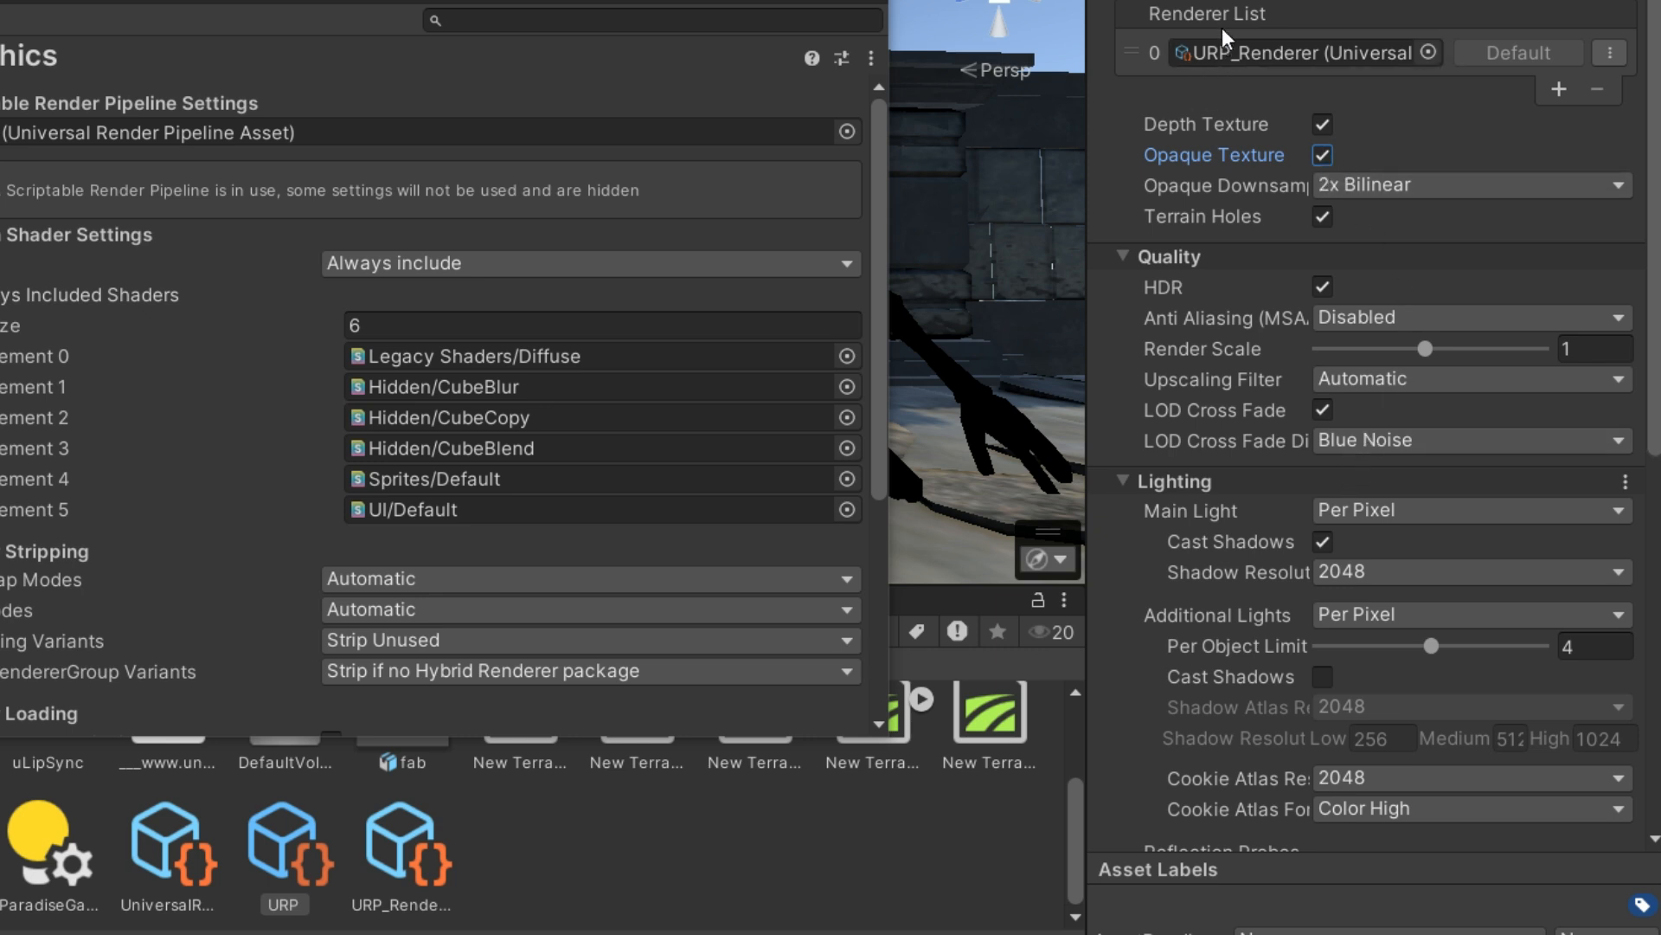
{"action": "left_click", "coordinate": [1155, 52]}
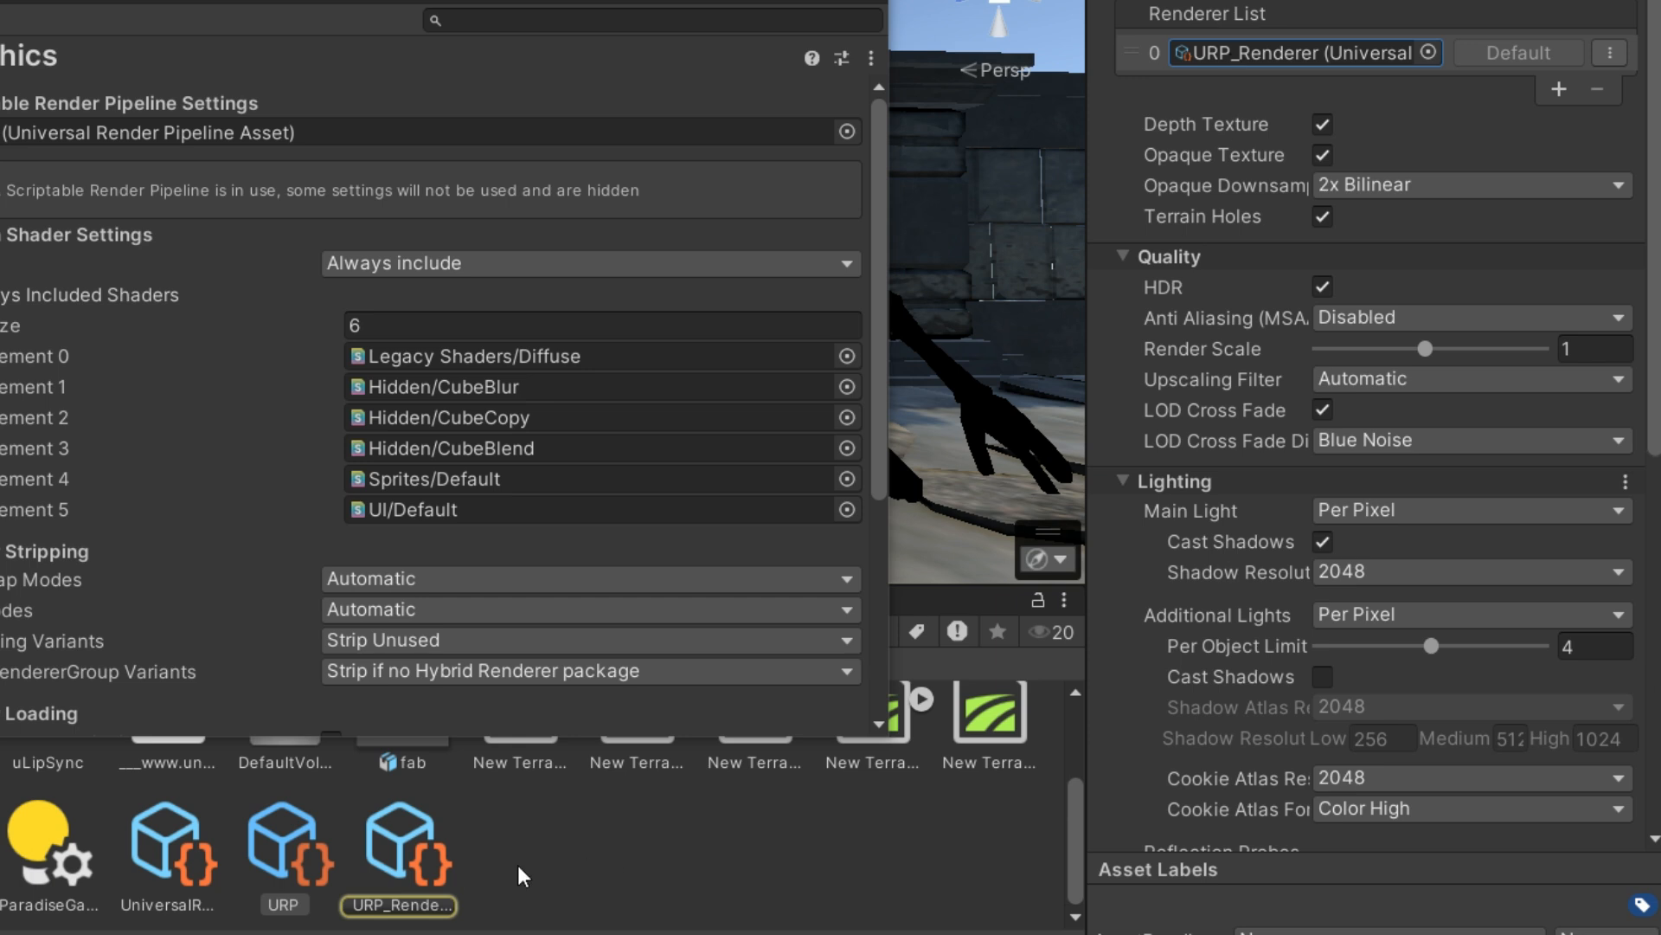
{"action": "left_click", "coordinate": [405, 857]}
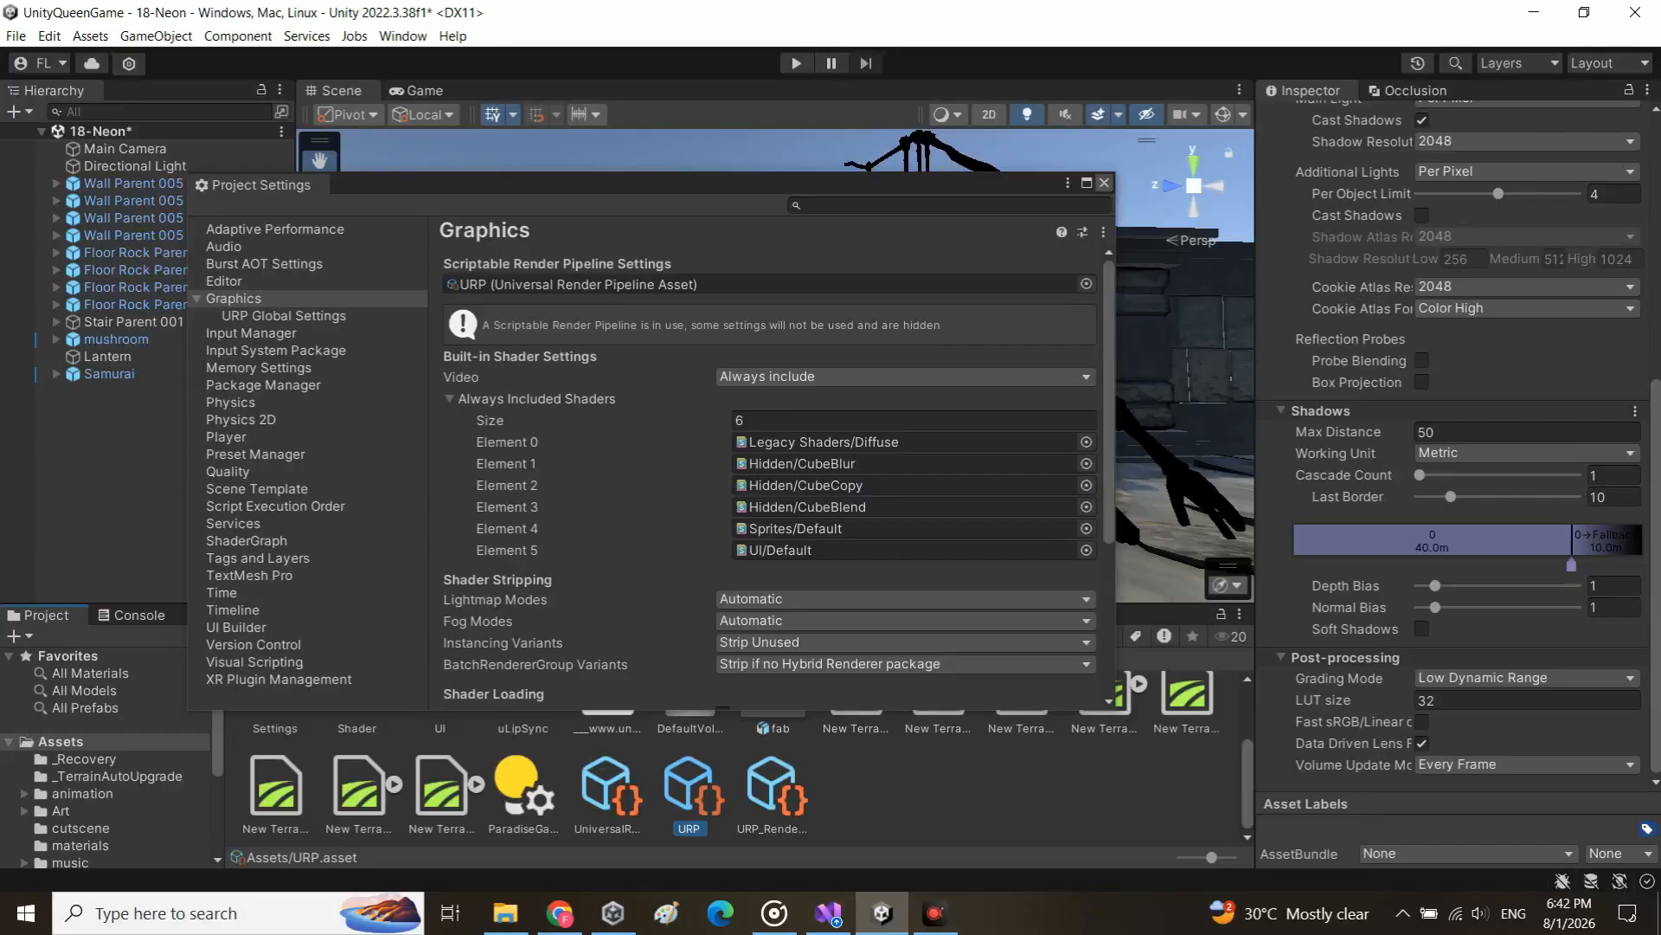
{"action": "left_click", "coordinate": [1108, 178]}
- Set the Main Camera's Opaque Texture and Depth Texture options to On and save the scene
{"action": "left_click", "coordinate": [162, 149]}
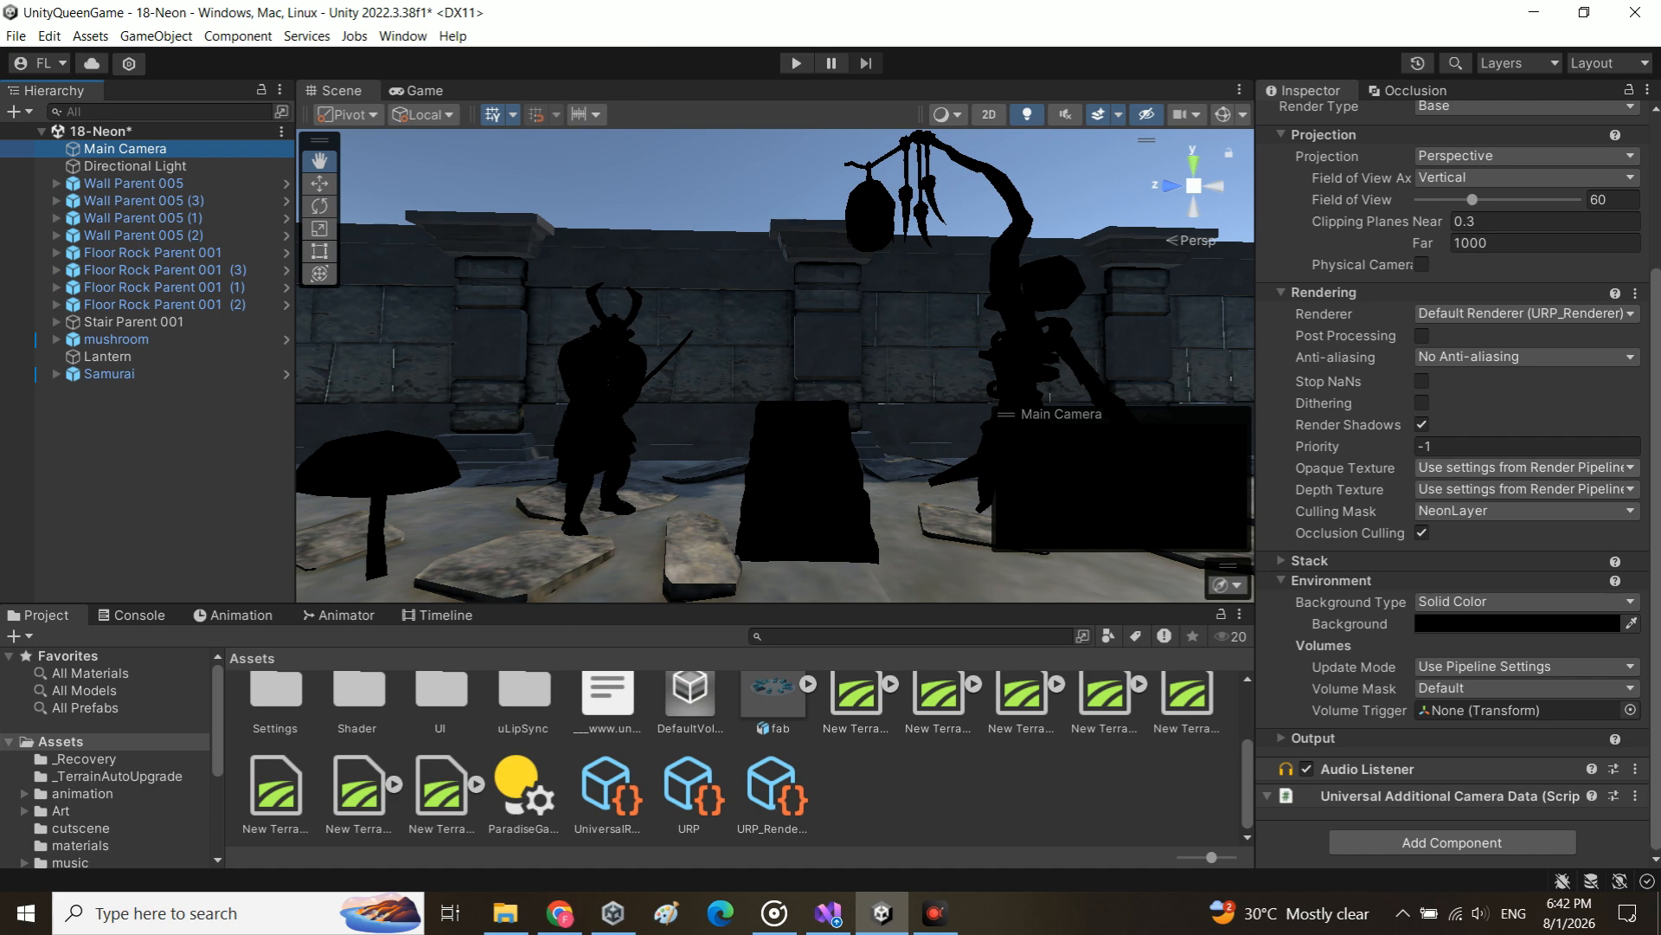
{"action": "left_click", "coordinate": [1471, 489]}
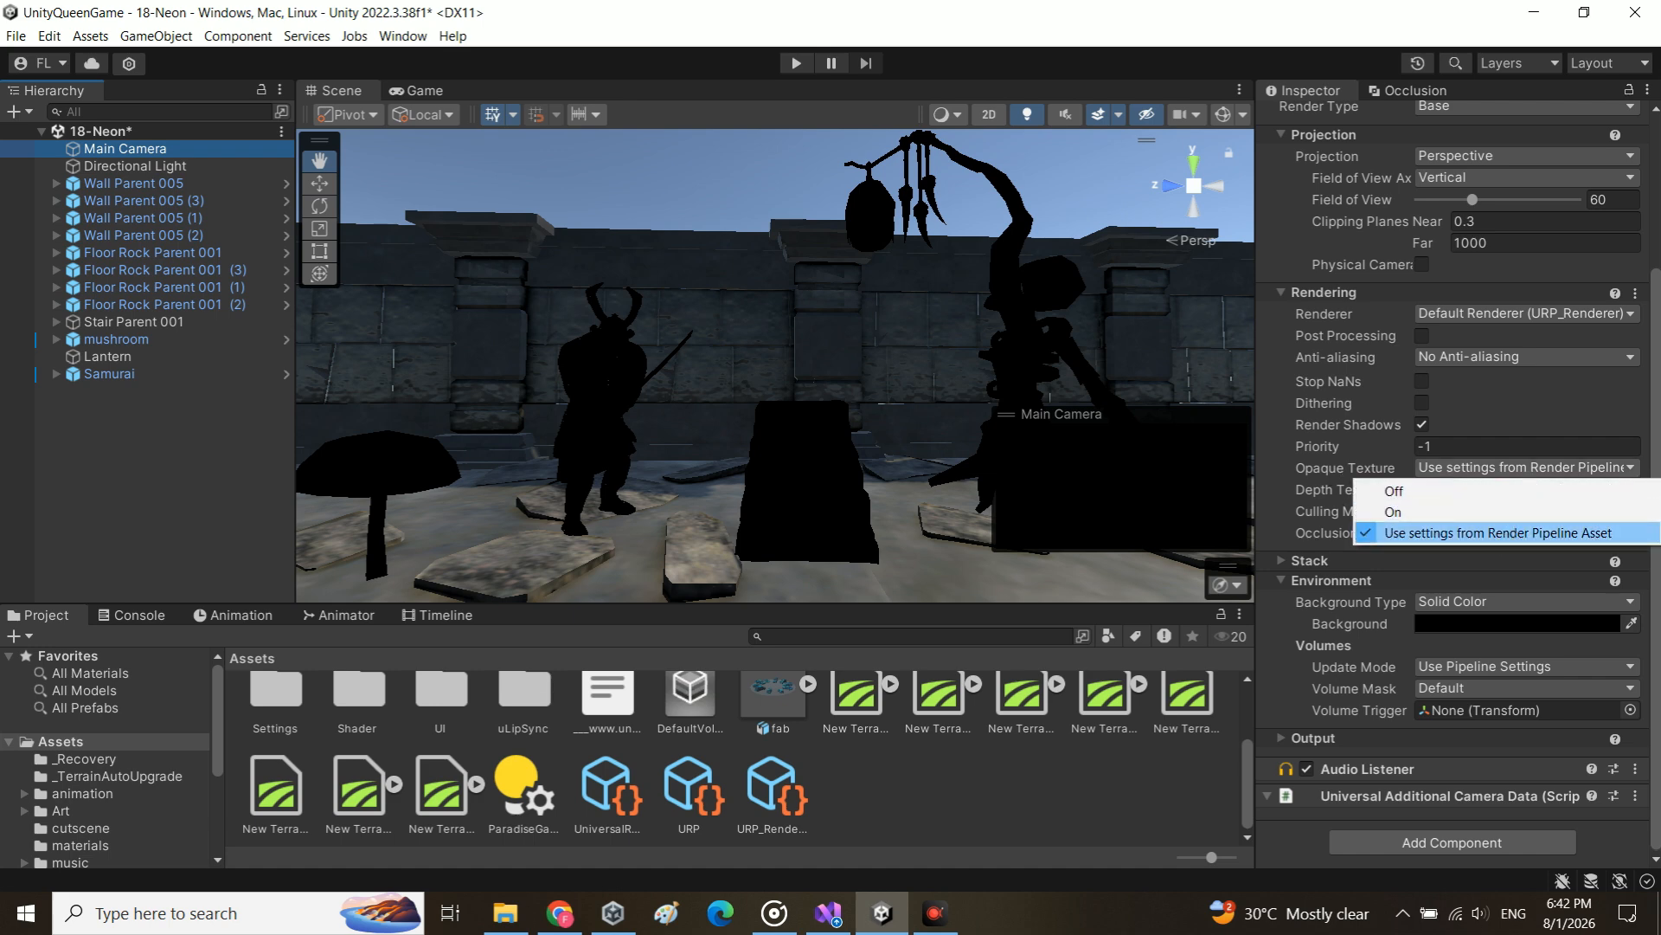
{"action": "left_click", "coordinate": [1471, 511]}
{"action": "left_click", "coordinate": [1476, 489]}
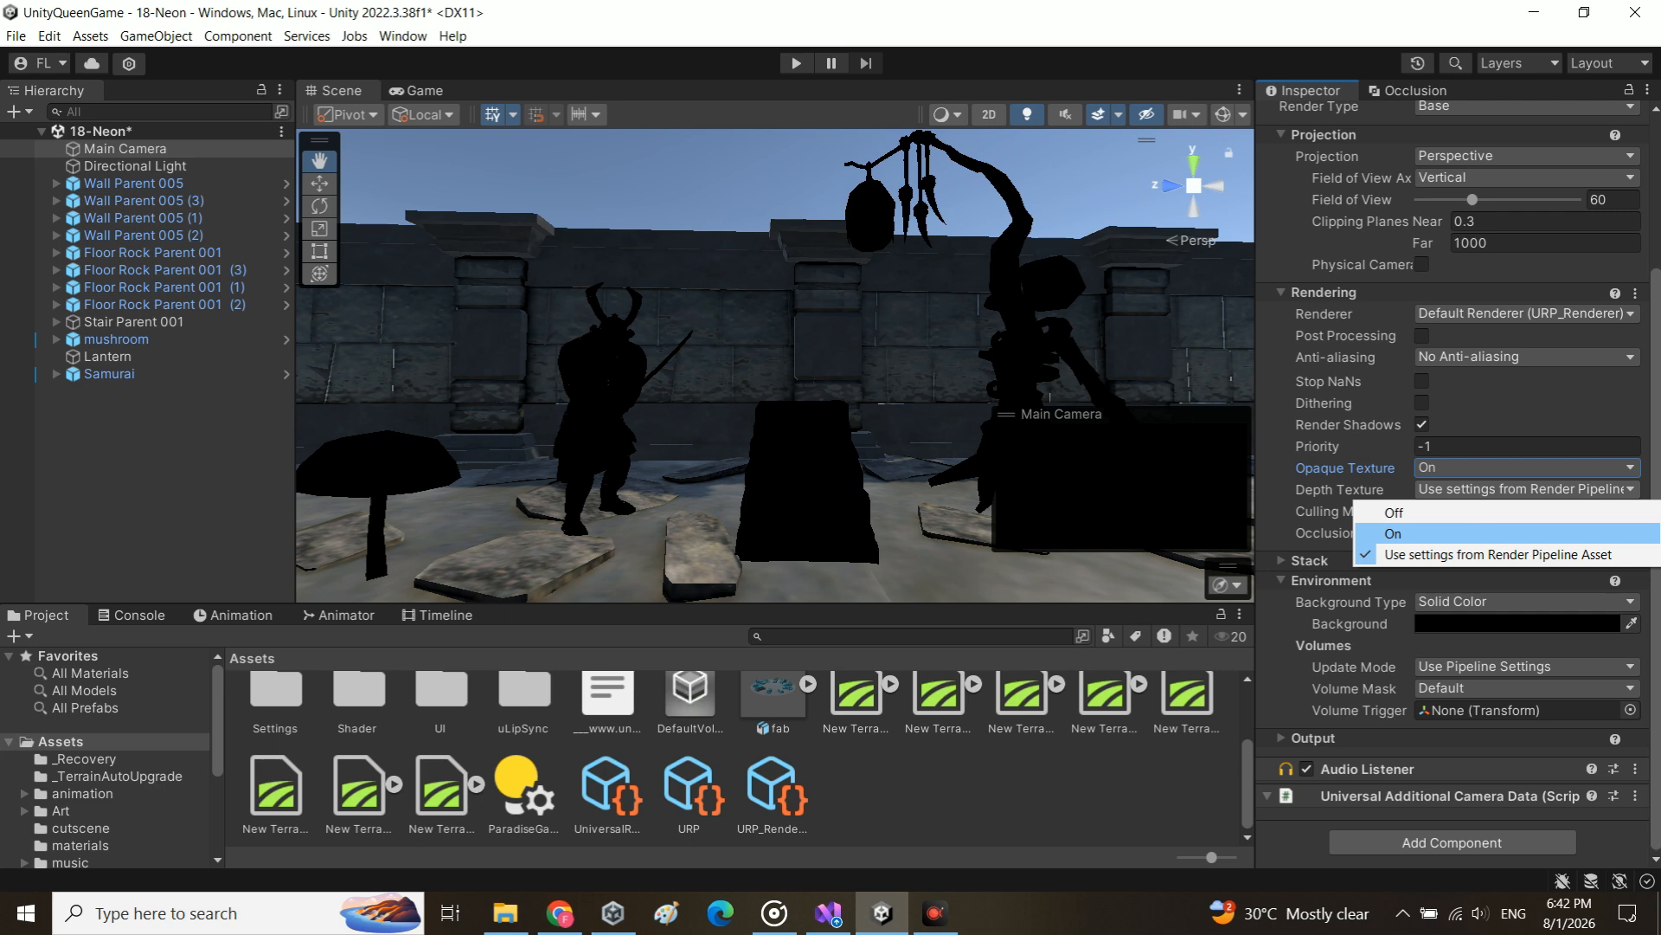
{"action": "left_click", "coordinate": [1393, 533]}
{"action": "key", "text": "ctrl+s"}
- Create a Standard Surface Shader named NeonShader in the Shader folder
{"action": "double_click", "coordinate": [356, 692]}
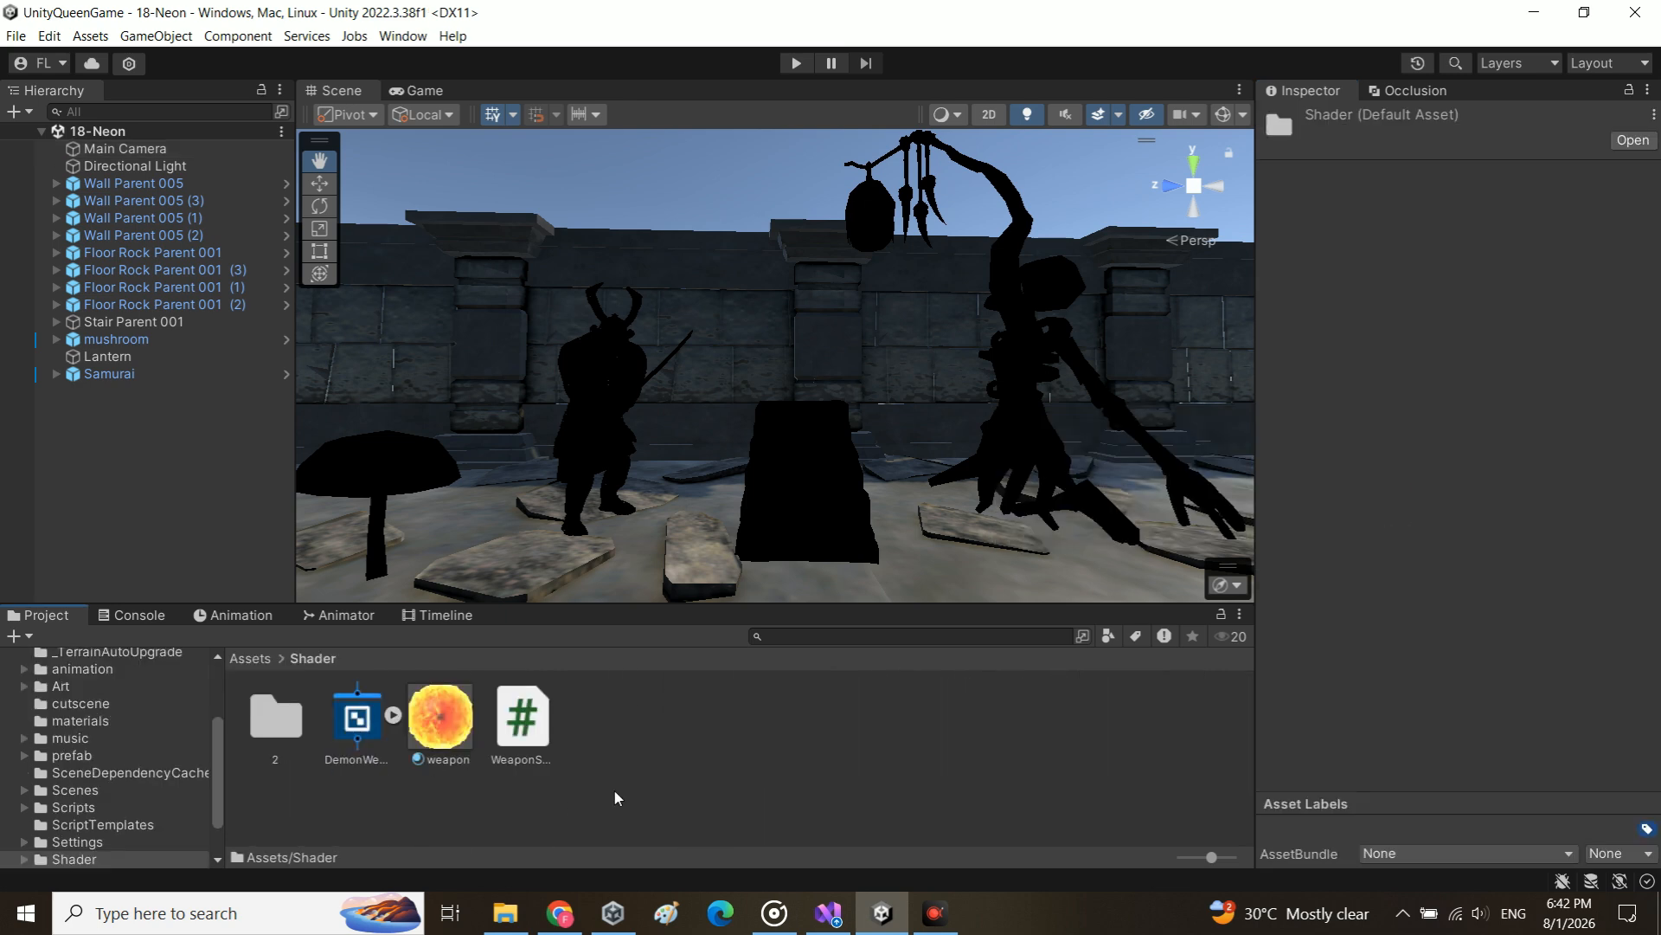
{"action": "right_click", "coordinate": [625, 759]}
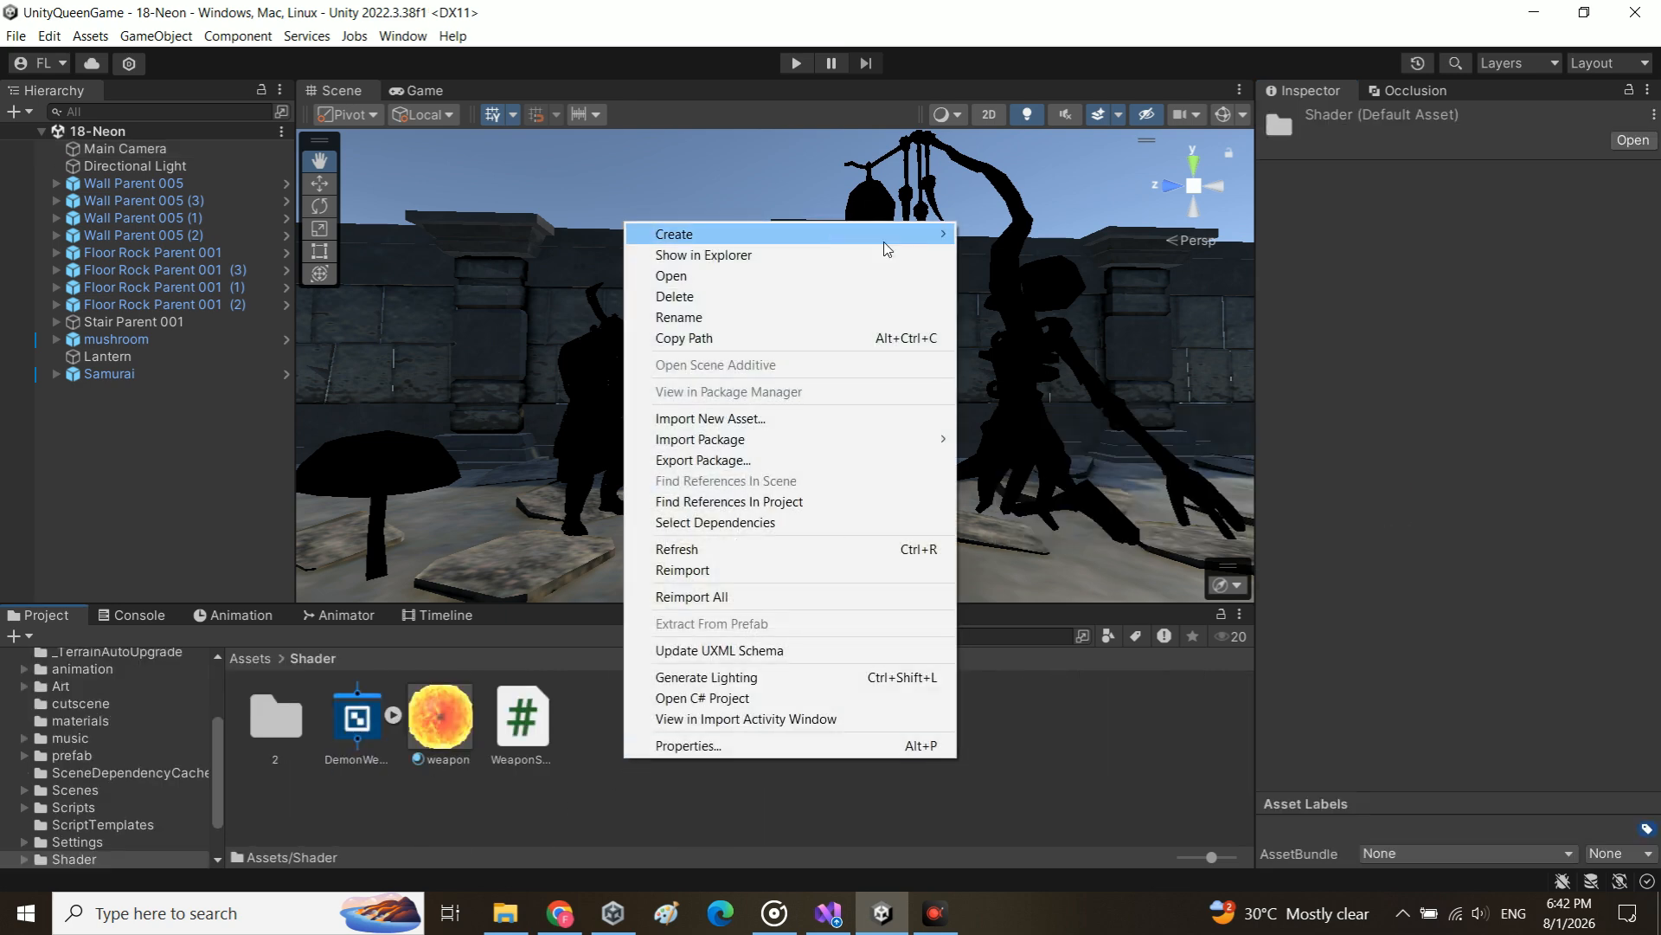
{"action": "mouse_move", "coordinate": [884, 242]}
{"action": "mouse_move", "coordinate": [1087, 257]}
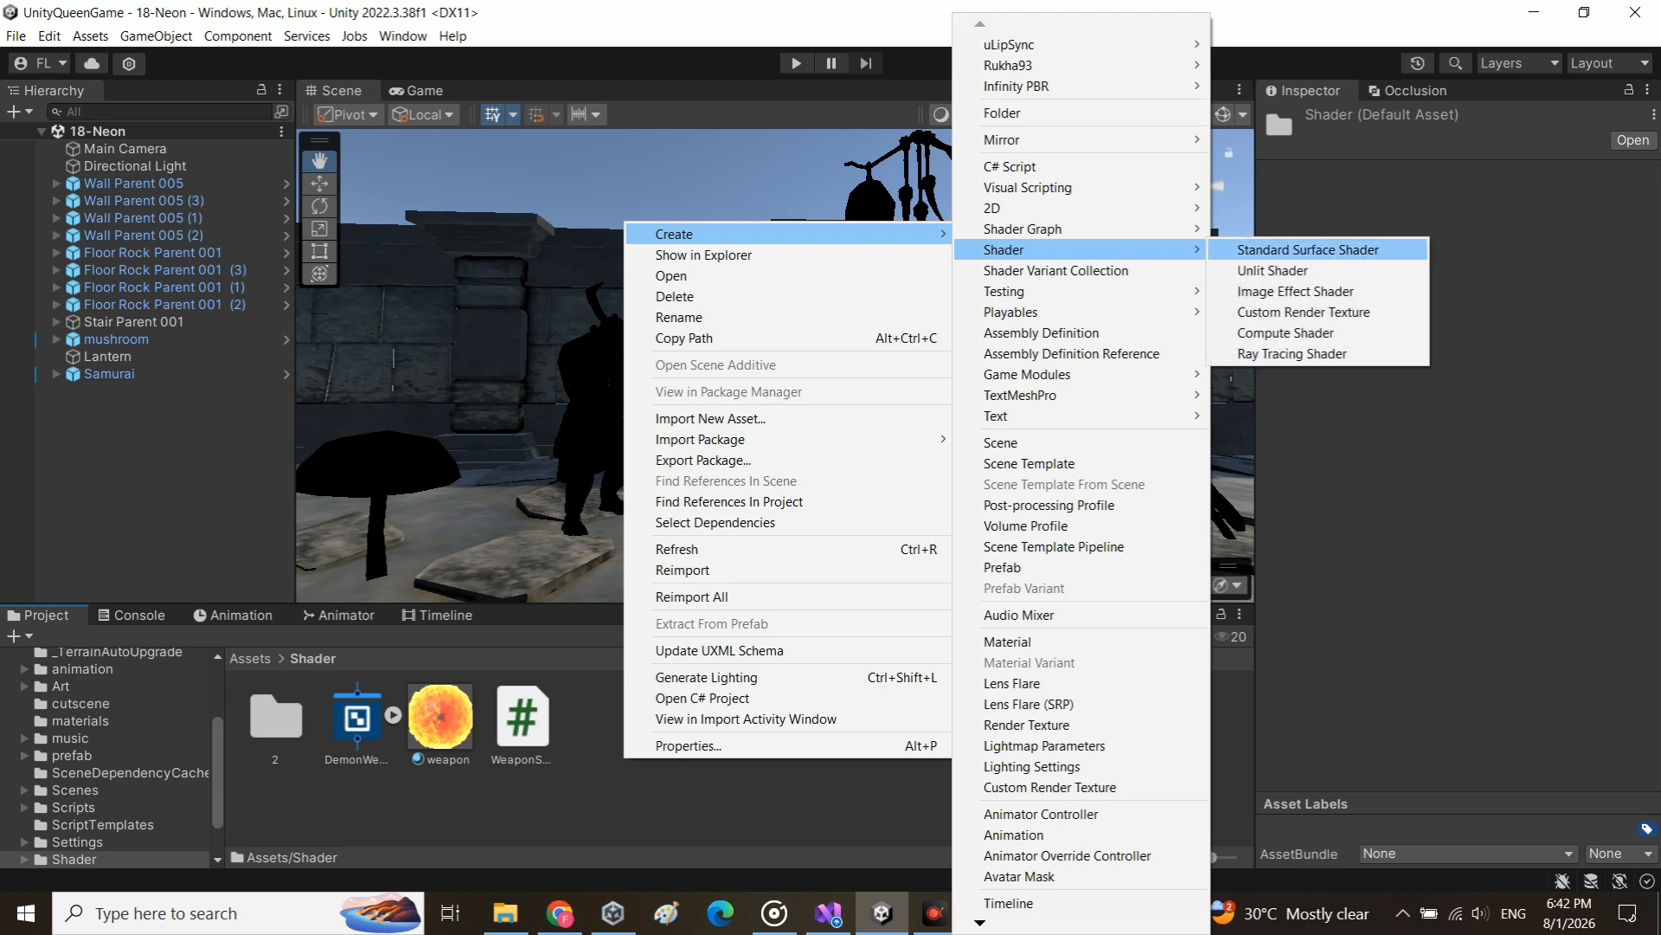
{"action": "left_click", "coordinate": [1307, 249]}
{"action": "type", "text": "Ne"}
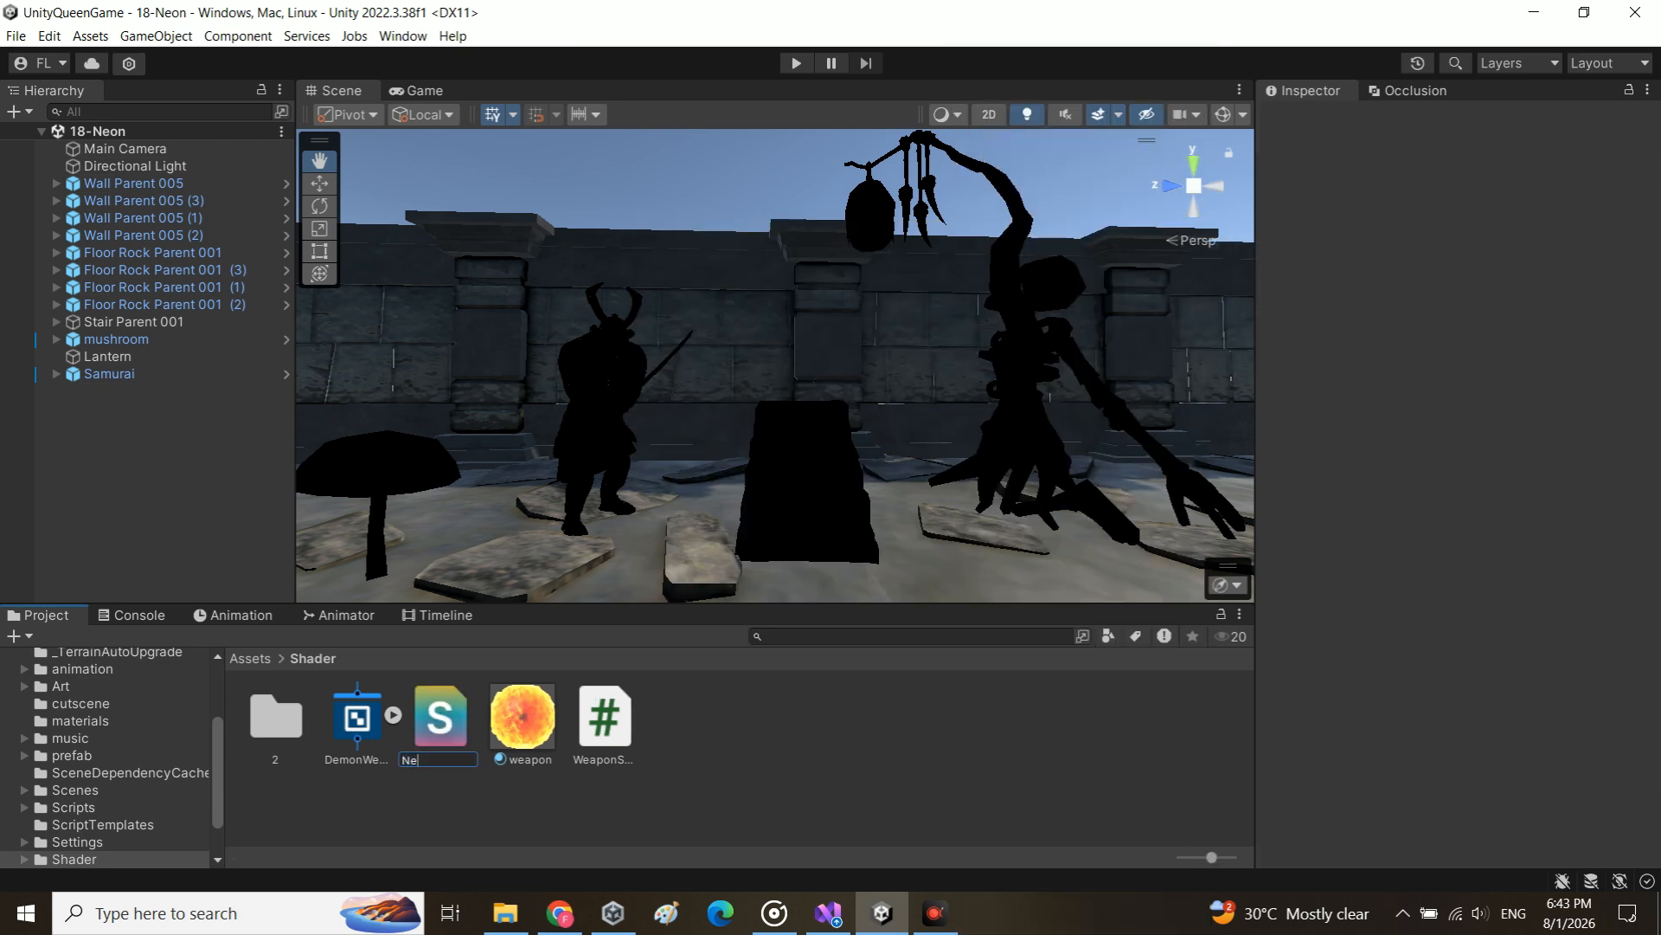
{"action": "type", "text": "onSha"}
{"action": "type", "text": "der"}
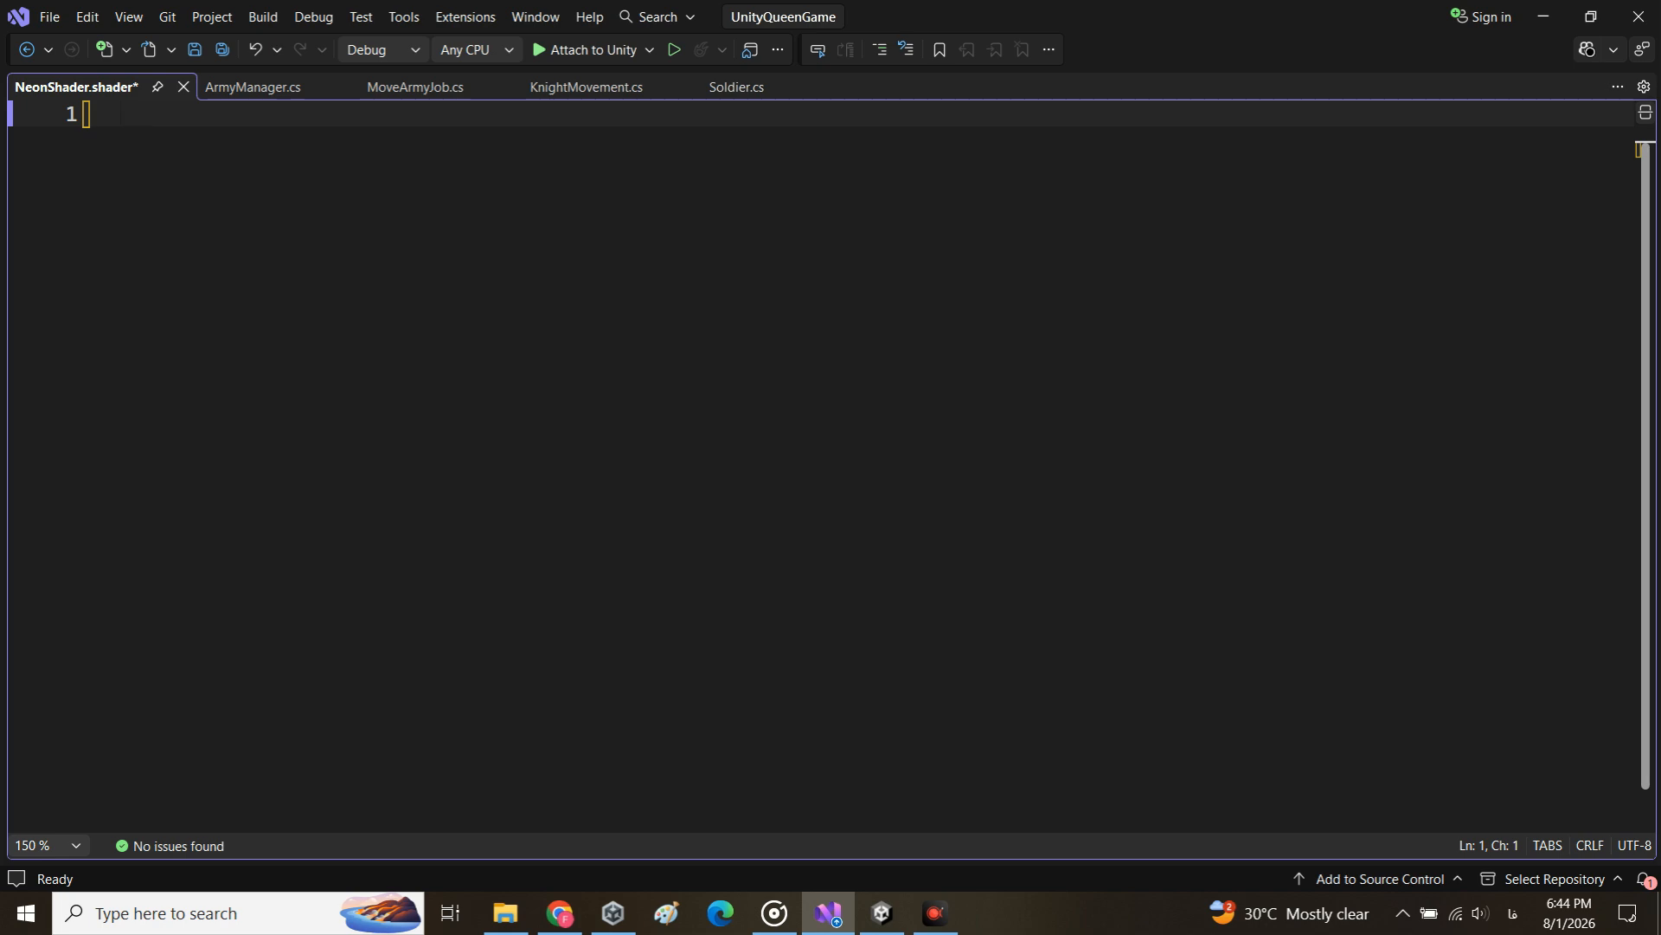
- Paste the Custom/Neon Edge Detection code into the empty NeonShader.shader file and review its properties, tags and functions
{"action": "key", "text": "ctrl+v"}
{"action": "scroll", "coordinate": [507, 407], "scroll_direction": "up", "scroll_amount": 20}
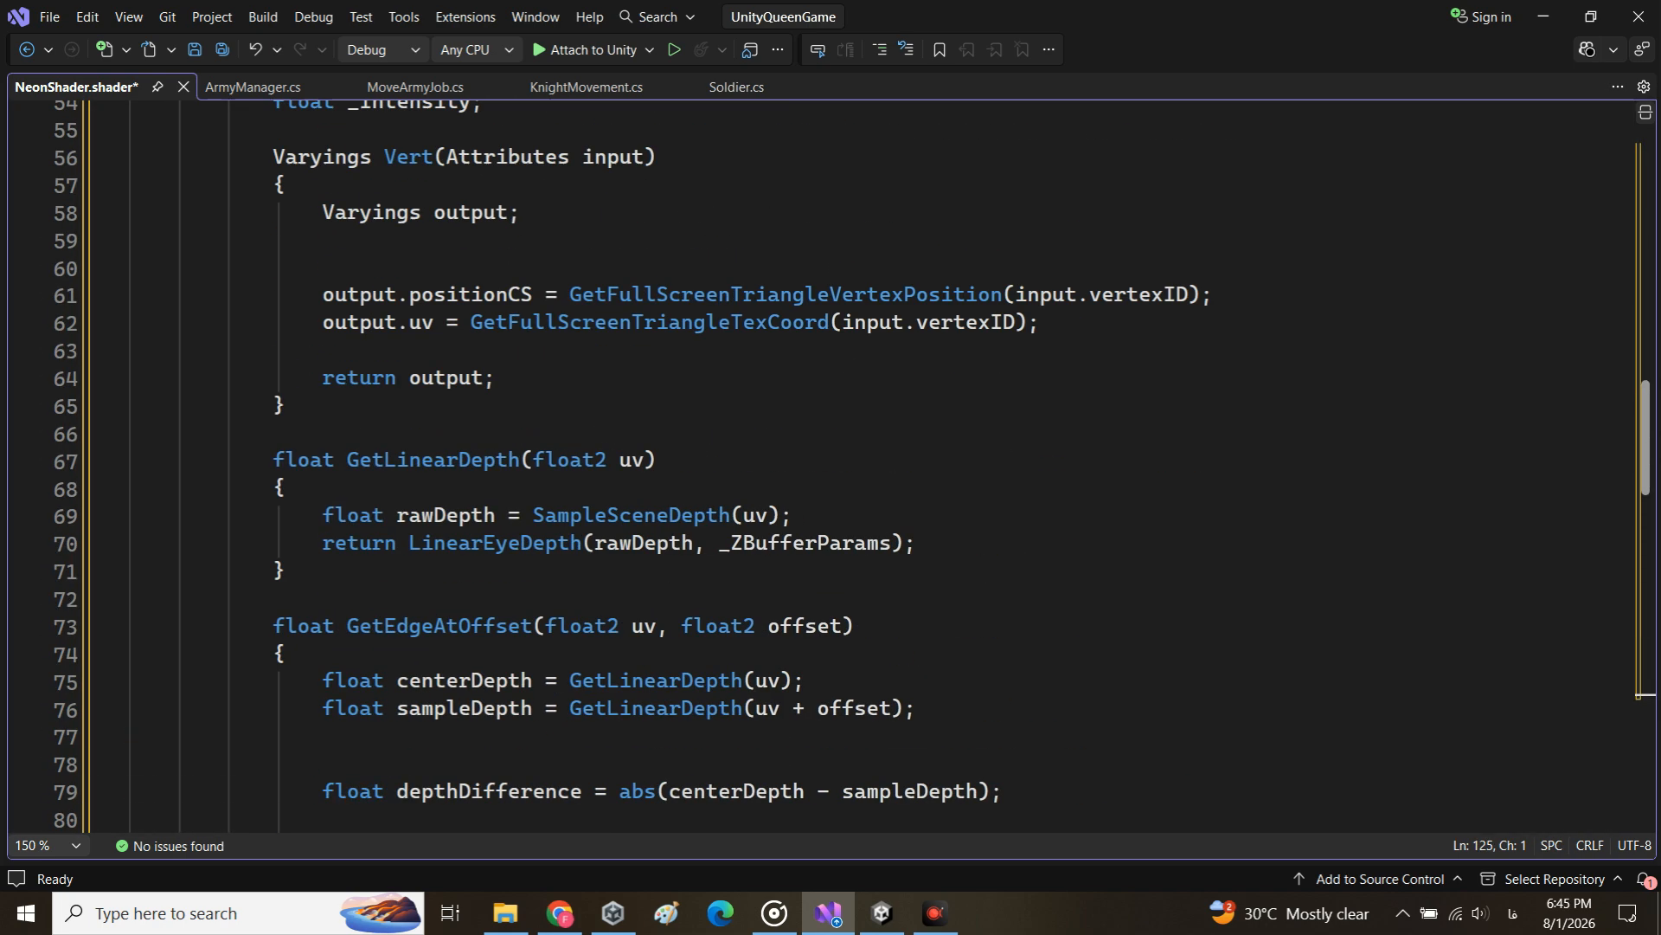
{"action": "scroll", "coordinate": [831, 468], "scroll_direction": "up", "scroll_amount": 2}
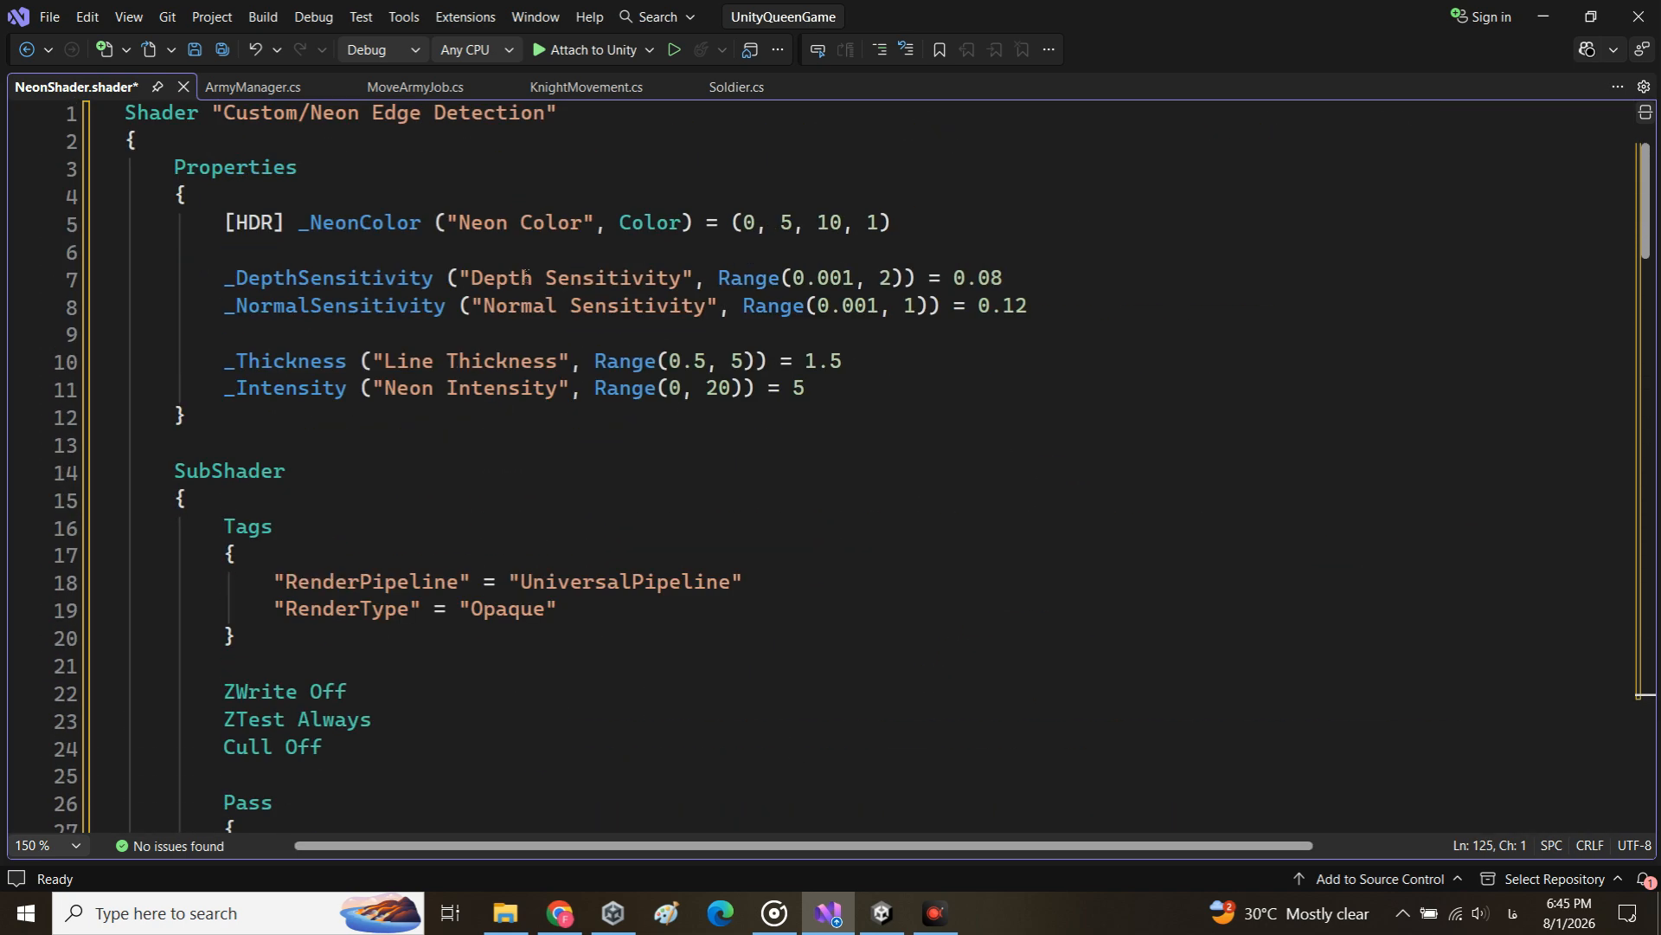
{"action": "scroll", "coordinate": [831, 467], "scroll_direction": "down", "scroll_amount": 7}
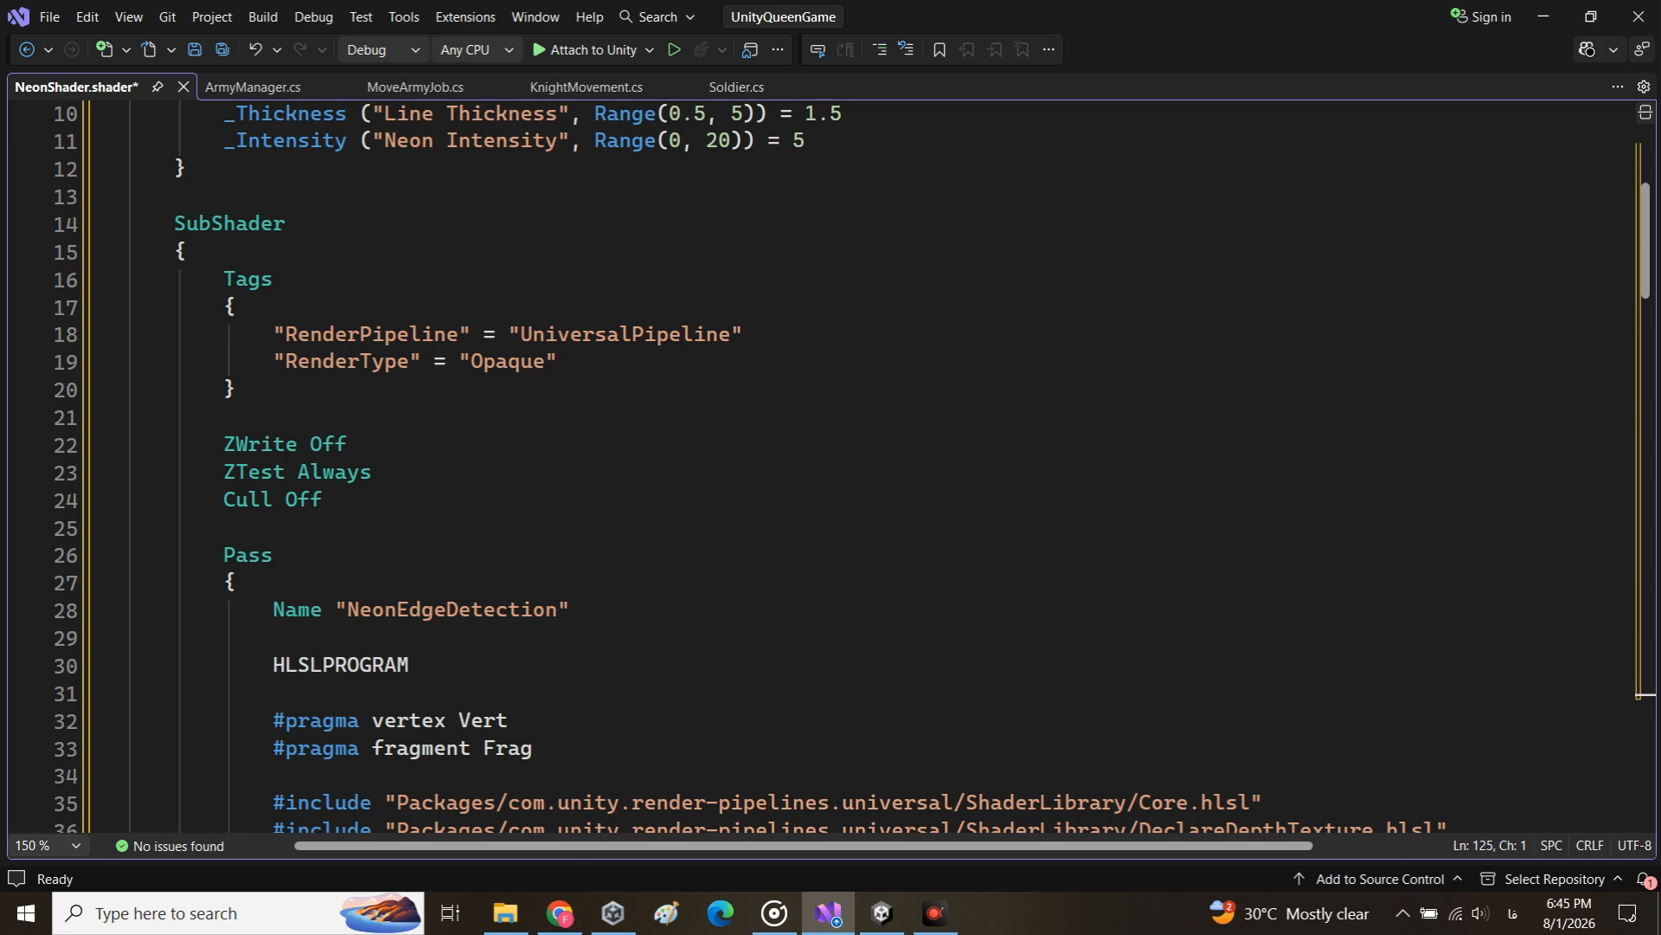
{"action": "scroll", "coordinate": [830, 467], "scroll_direction": "down", "scroll_amount": 4}
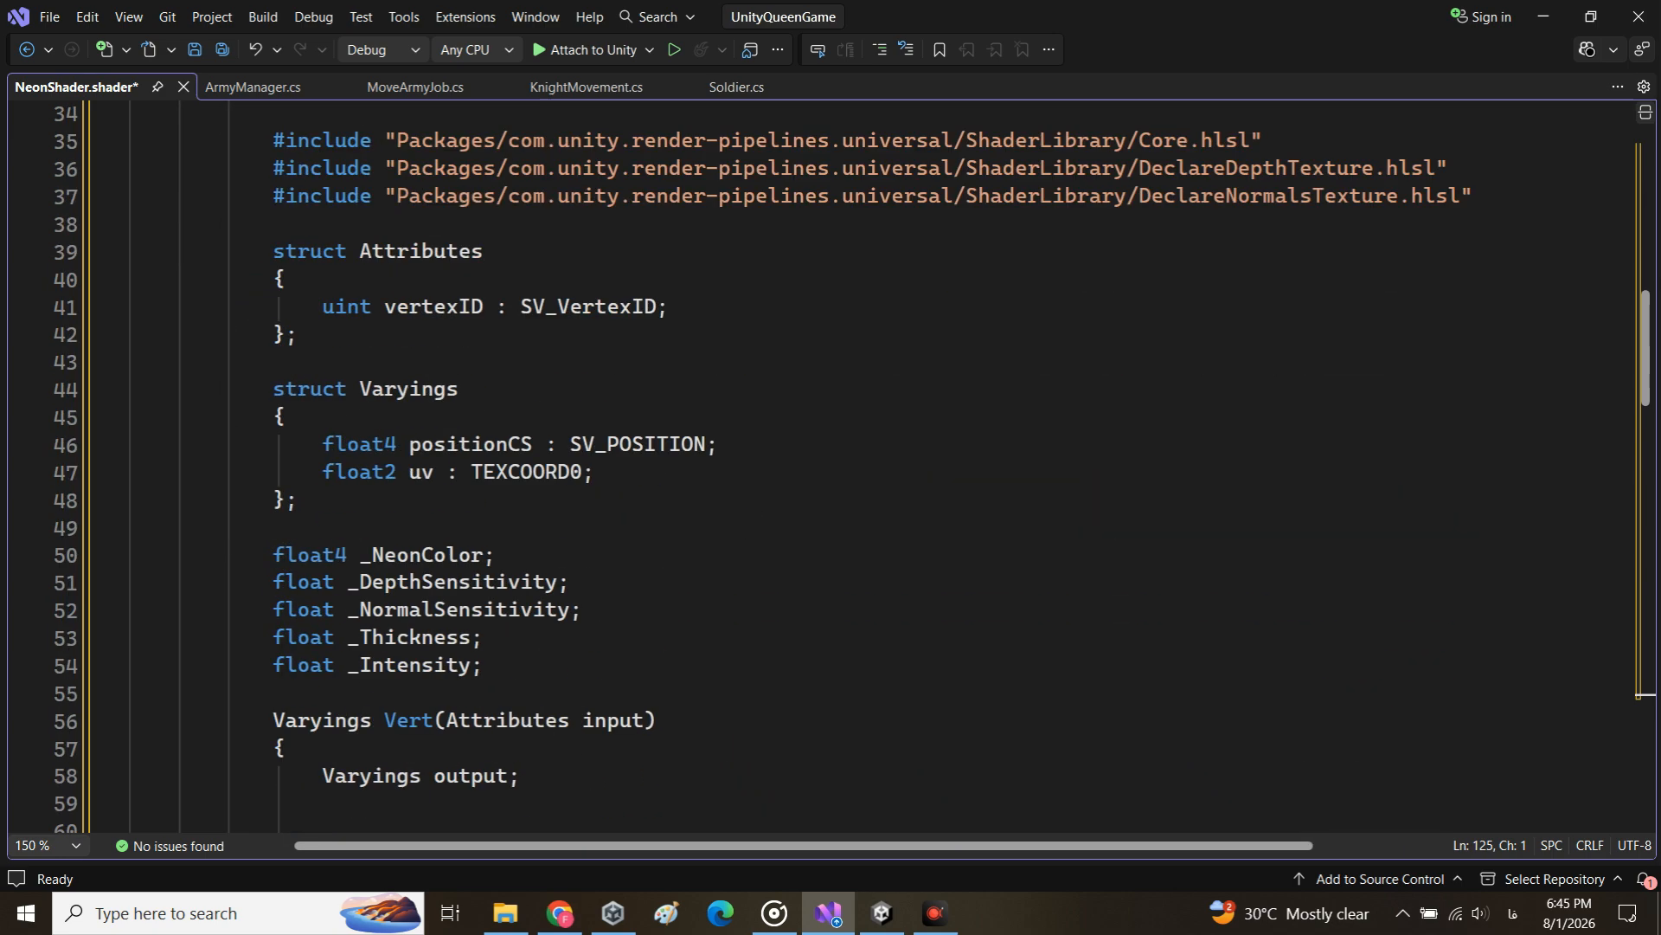
{"action": "scroll", "coordinate": [830, 468], "scroll_direction": "down", "scroll_amount": 20}
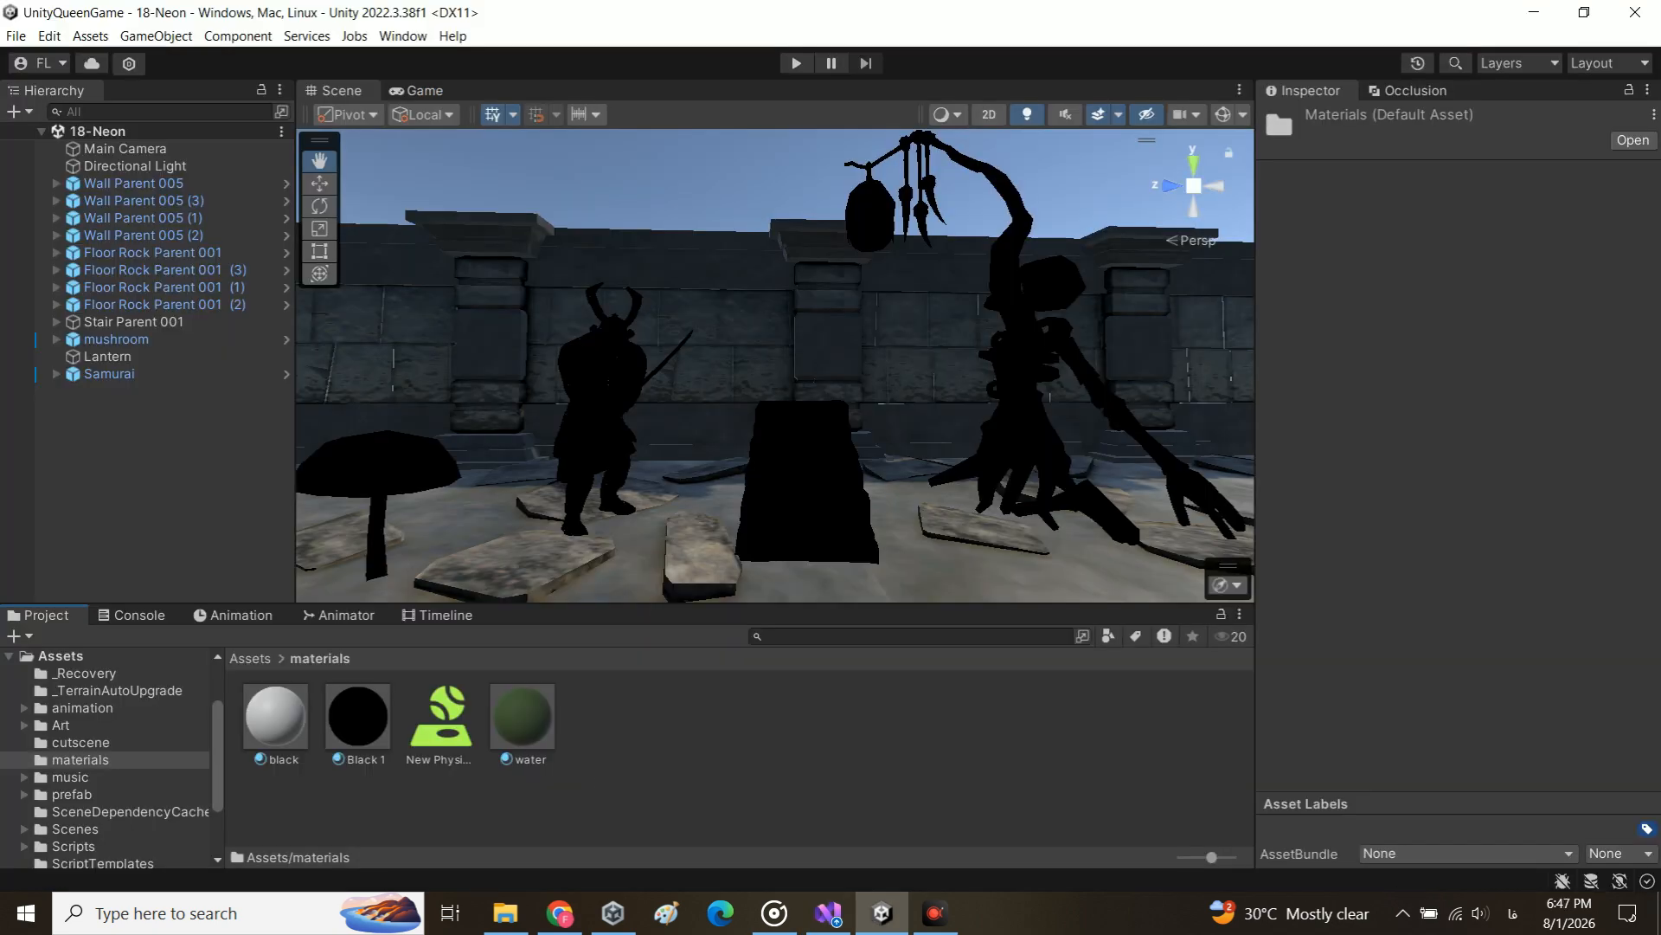
- Create a material named NeonEdge in the materials folder and assign it the Custom Neon Edge Detection shader
{"action": "right_click", "coordinate": [616, 803]}
{"action": "mouse_move", "coordinate": [692, 278]}
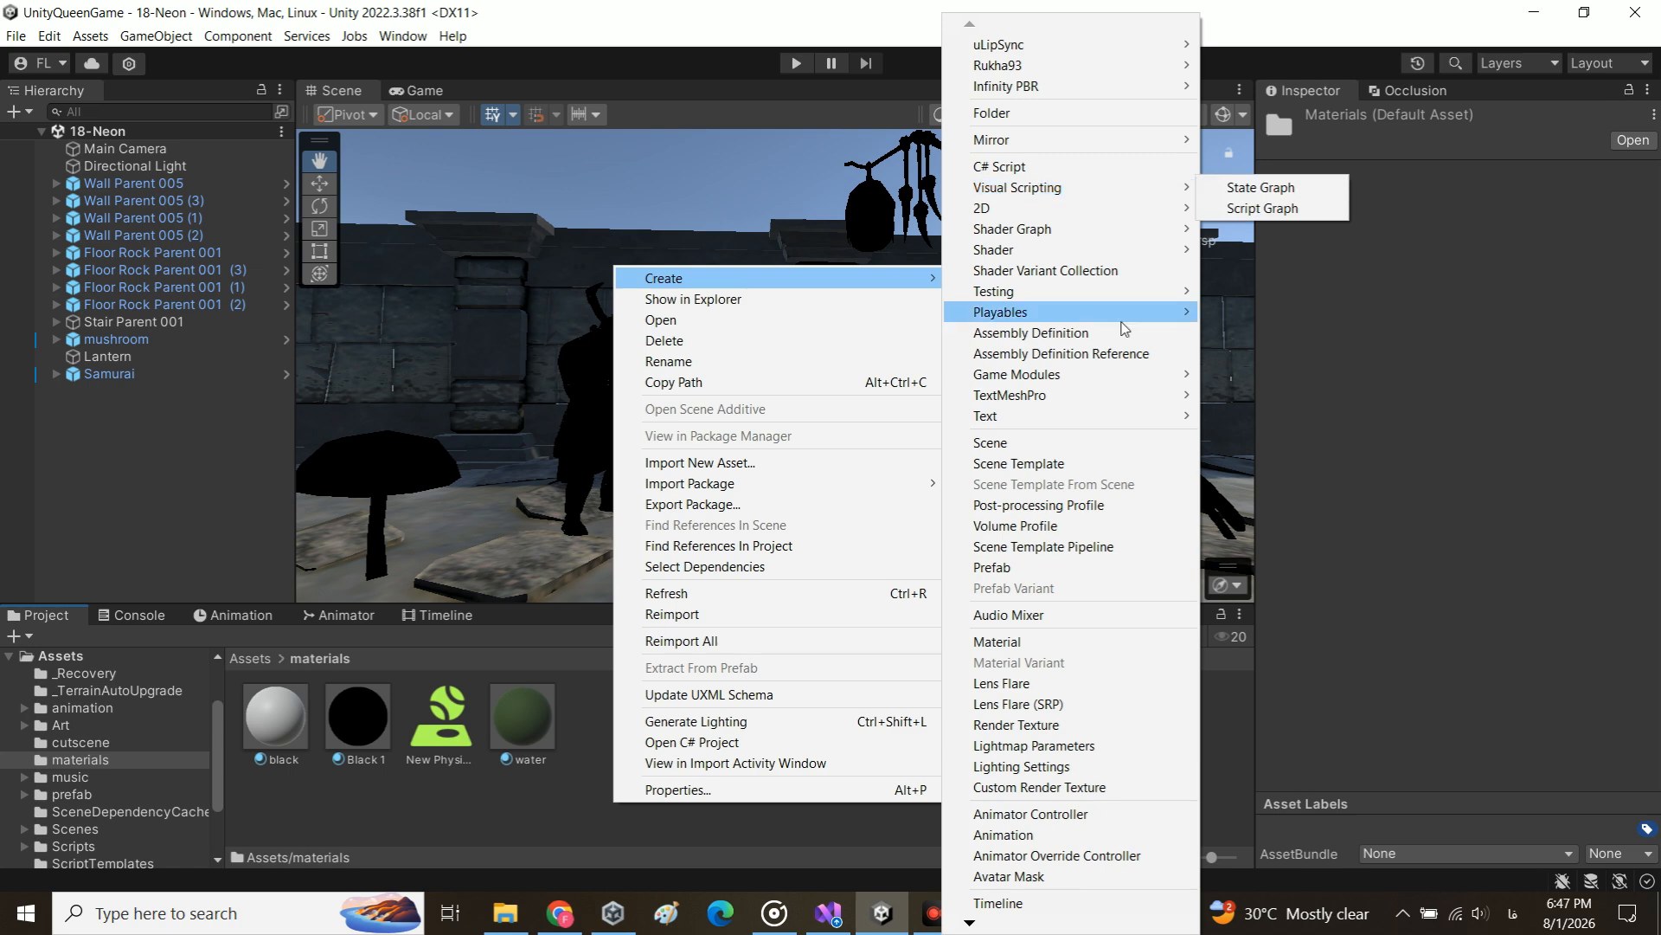
{"action": "left_click", "coordinate": [997, 641]}
{"action": "type", "text": "NeonEdge"}
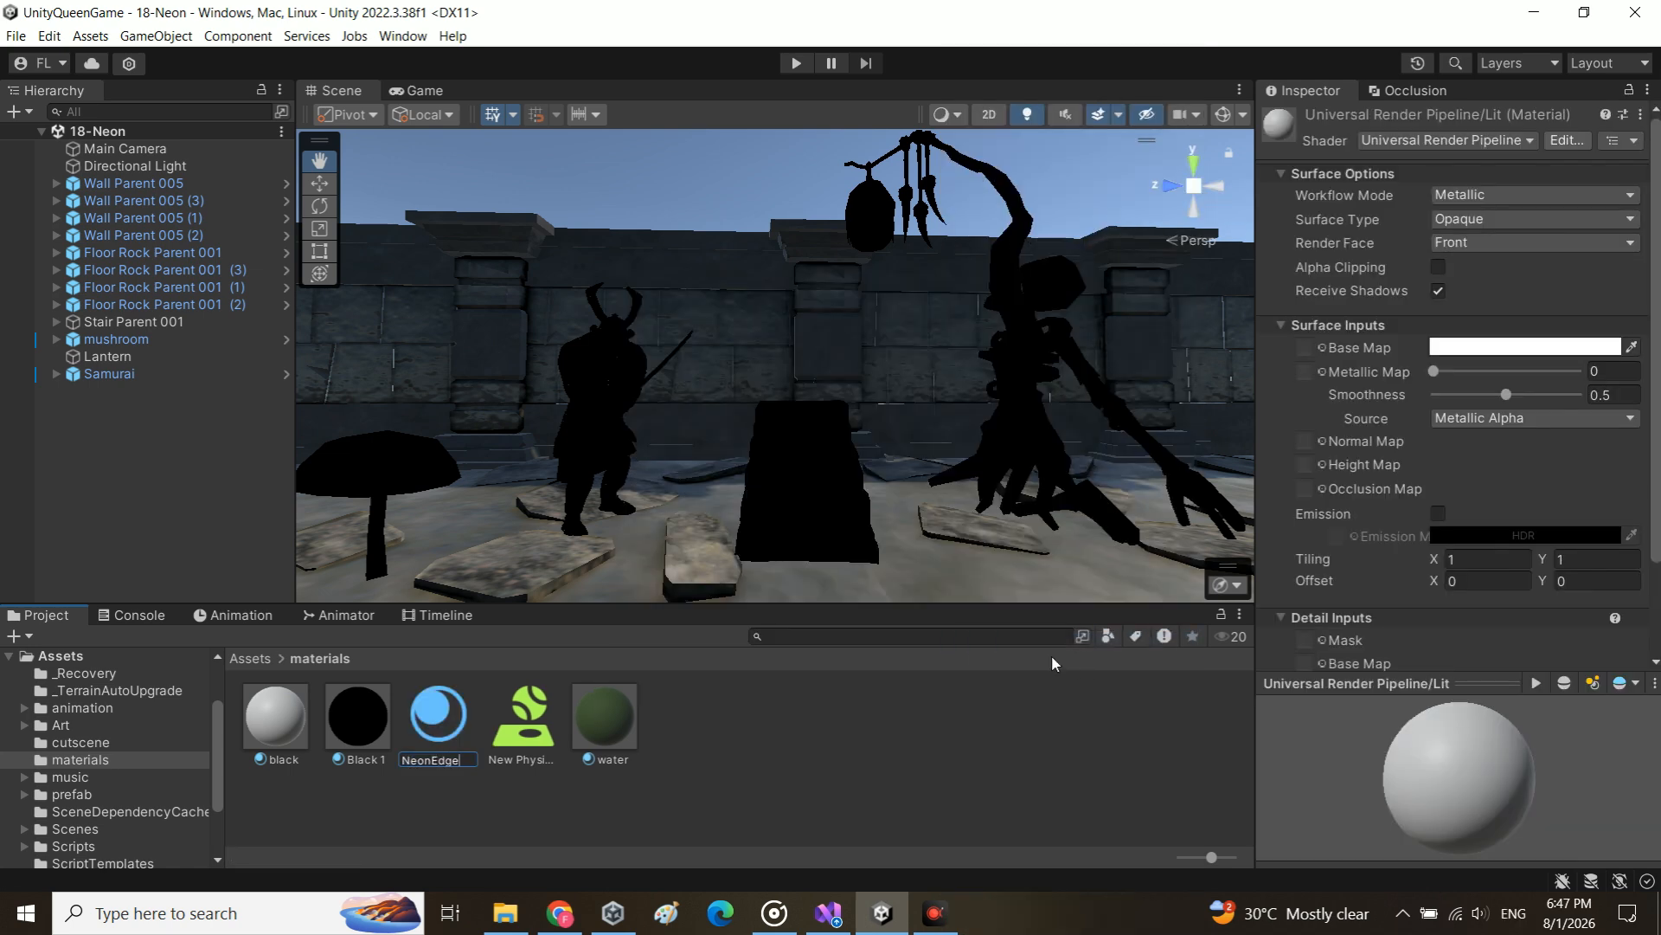
{"action": "key", "text": "Return"}
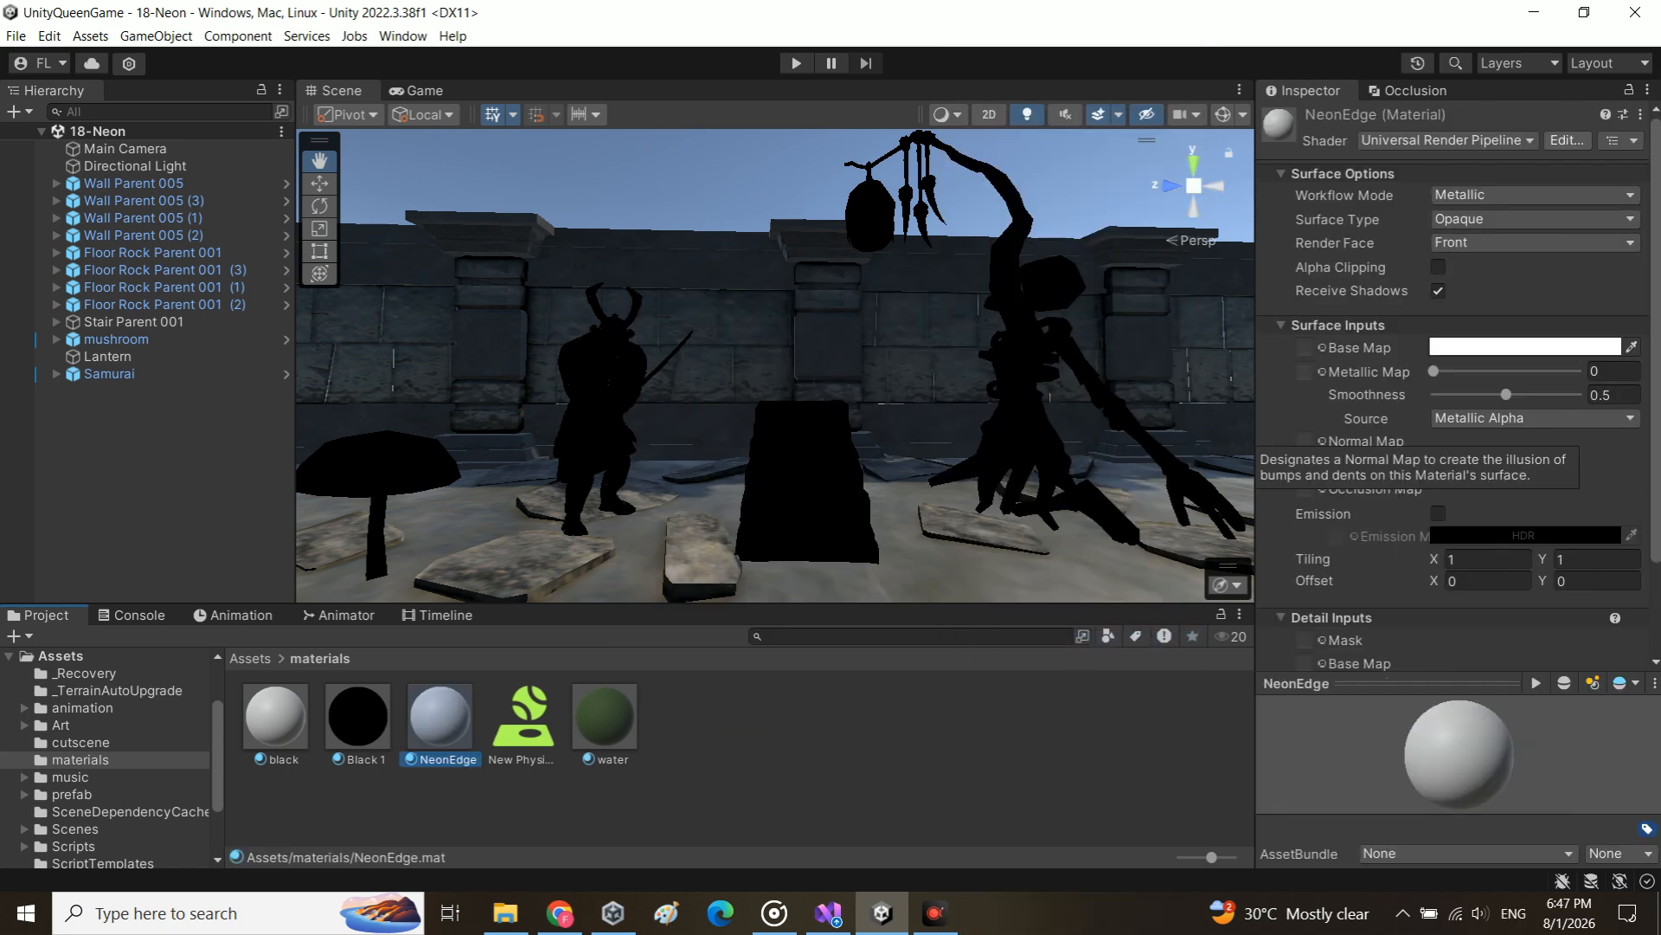
{"action": "left_click", "coordinate": [1445, 140]}
{"action": "type", "text": "neon"}
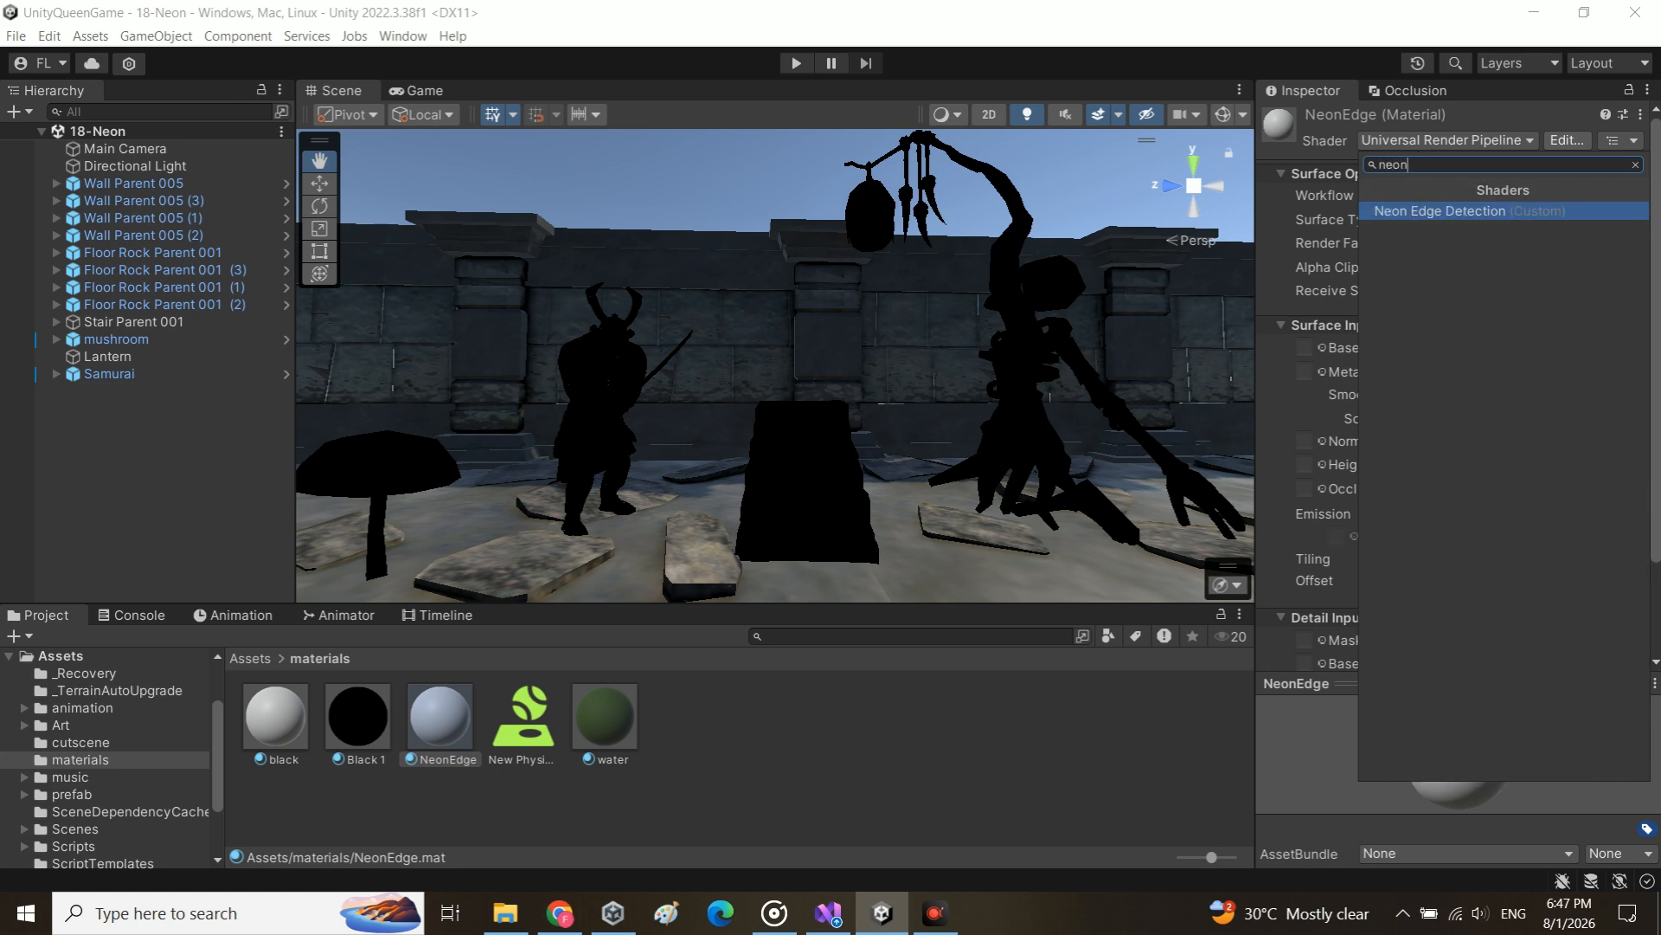
{"action": "key", "text": "Return"}
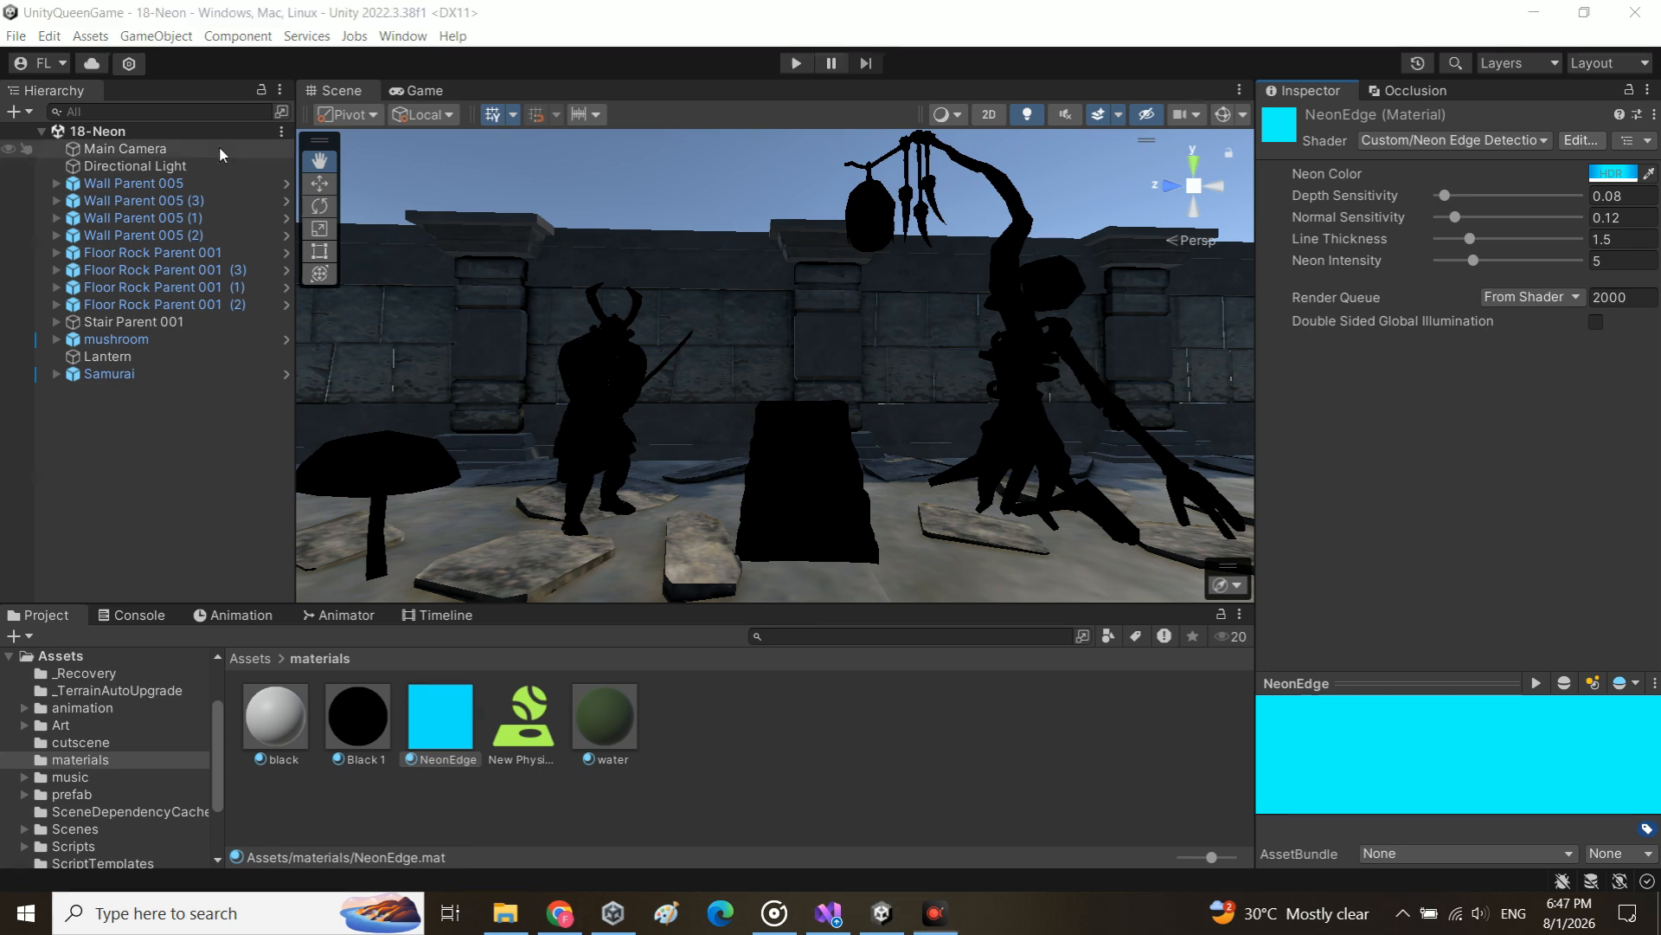
- Trace the URP asset from the Graphics project settings to its URP_Renderer and open that renderer's properties
{"action": "left_click", "coordinate": [49, 36]}
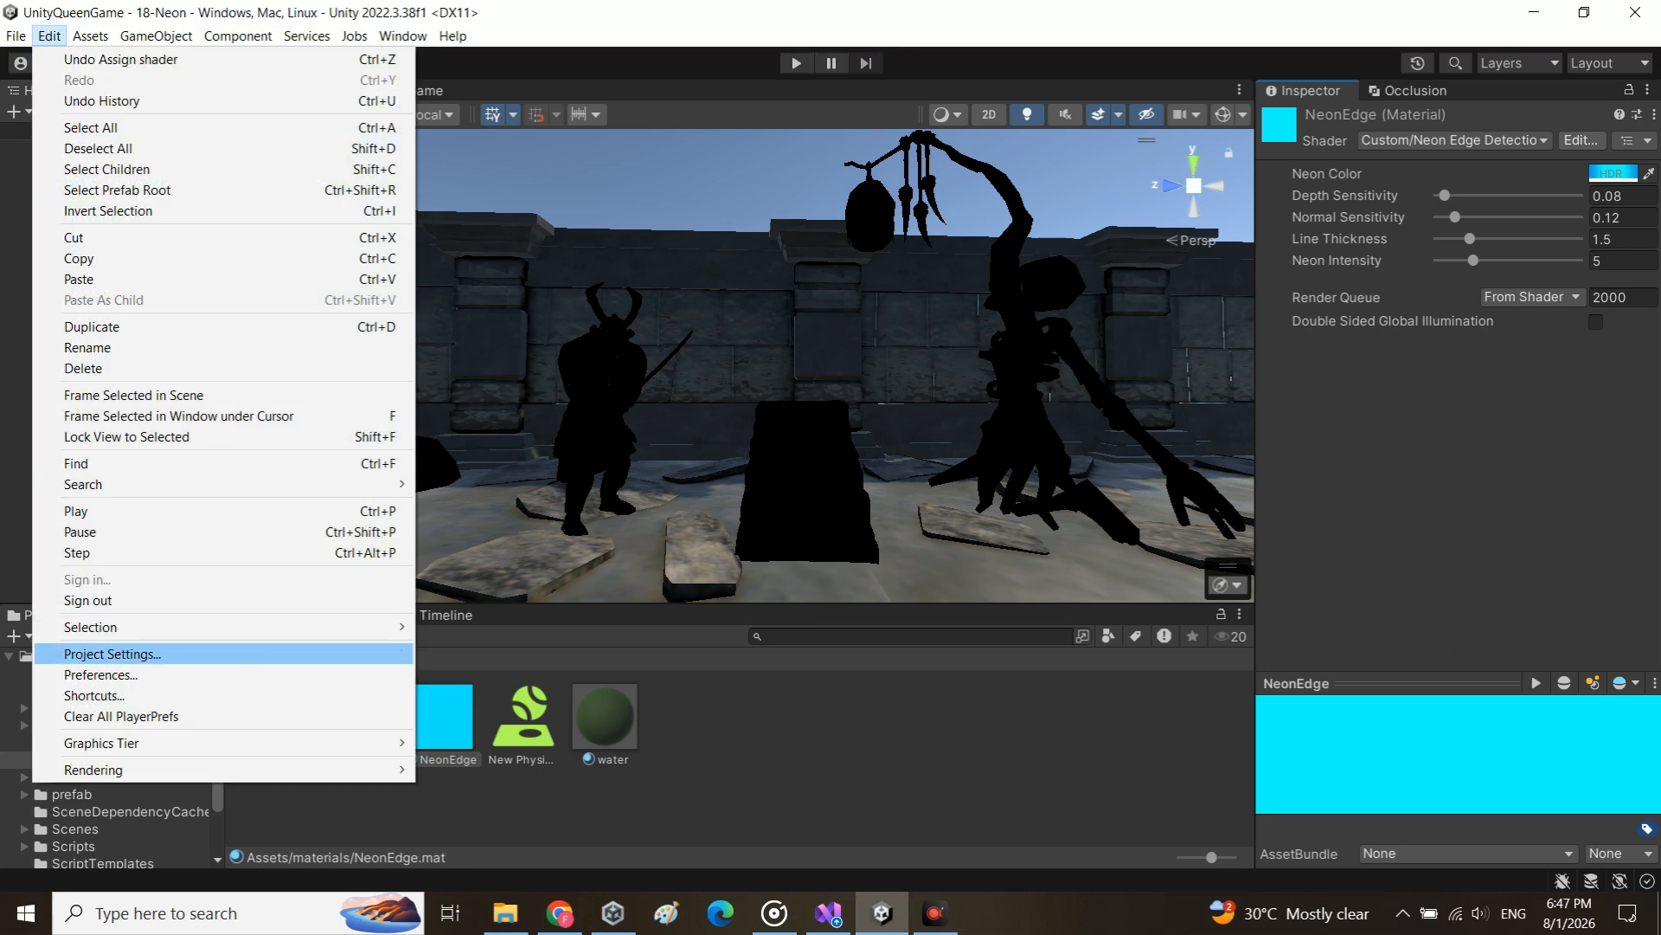
{"action": "left_click", "coordinate": [253, 655]}
{"action": "left_click", "coordinate": [744, 285]}
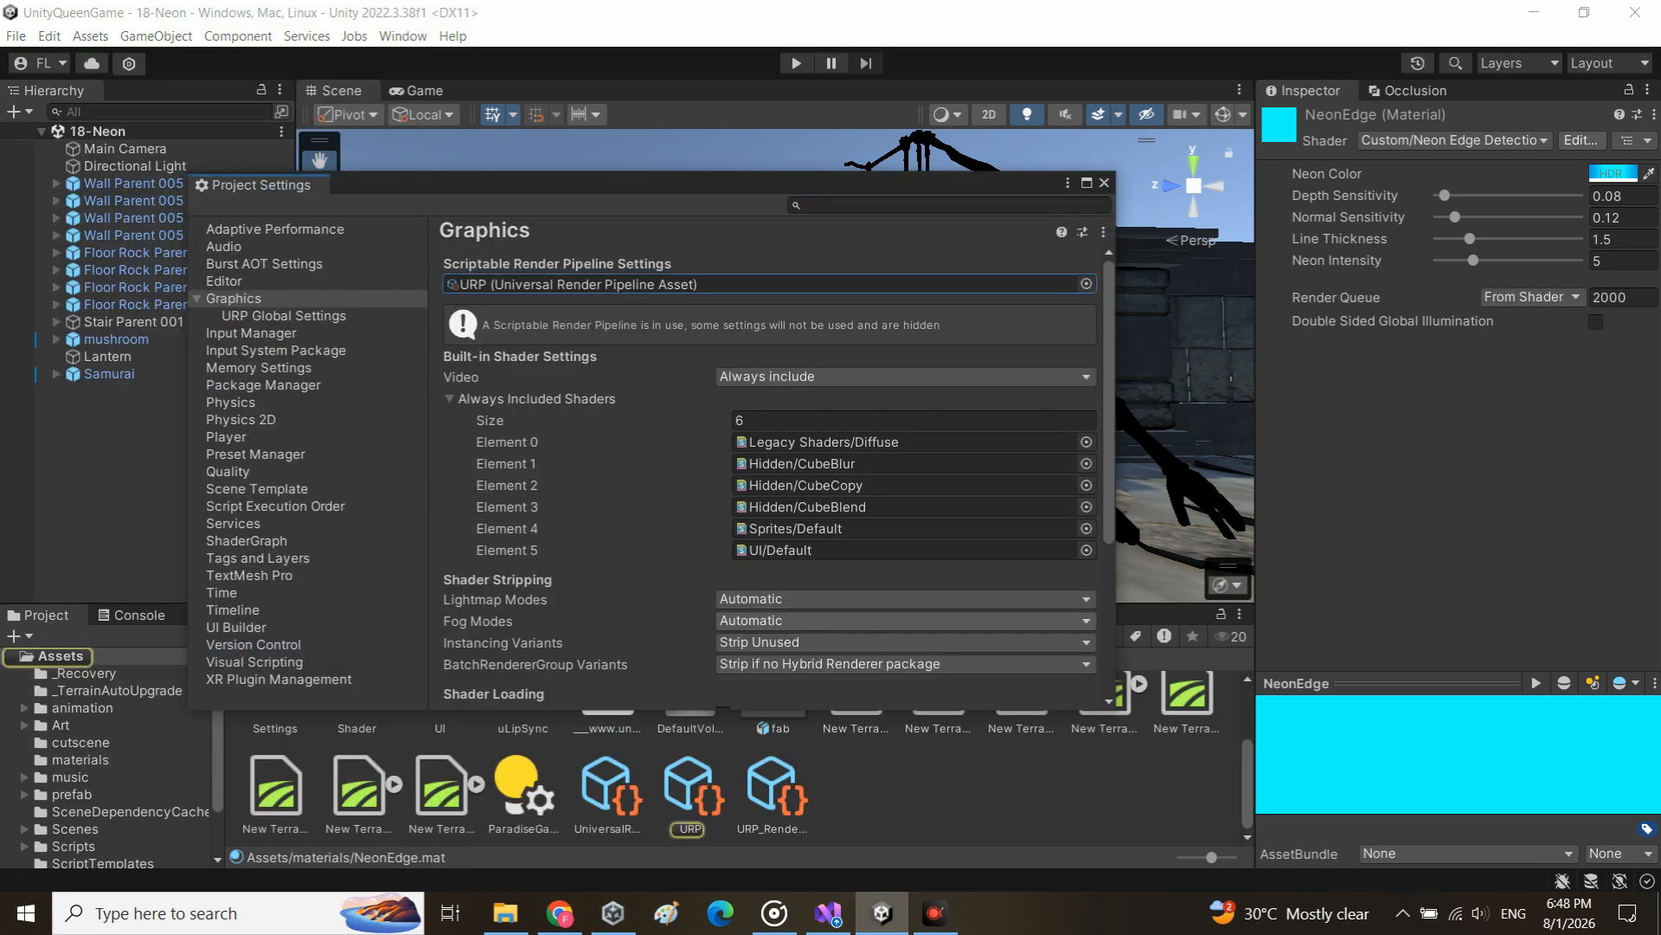
{"action": "left_click", "coordinate": [703, 809]}
{"action": "left_click", "coordinate": [1382, 235]}
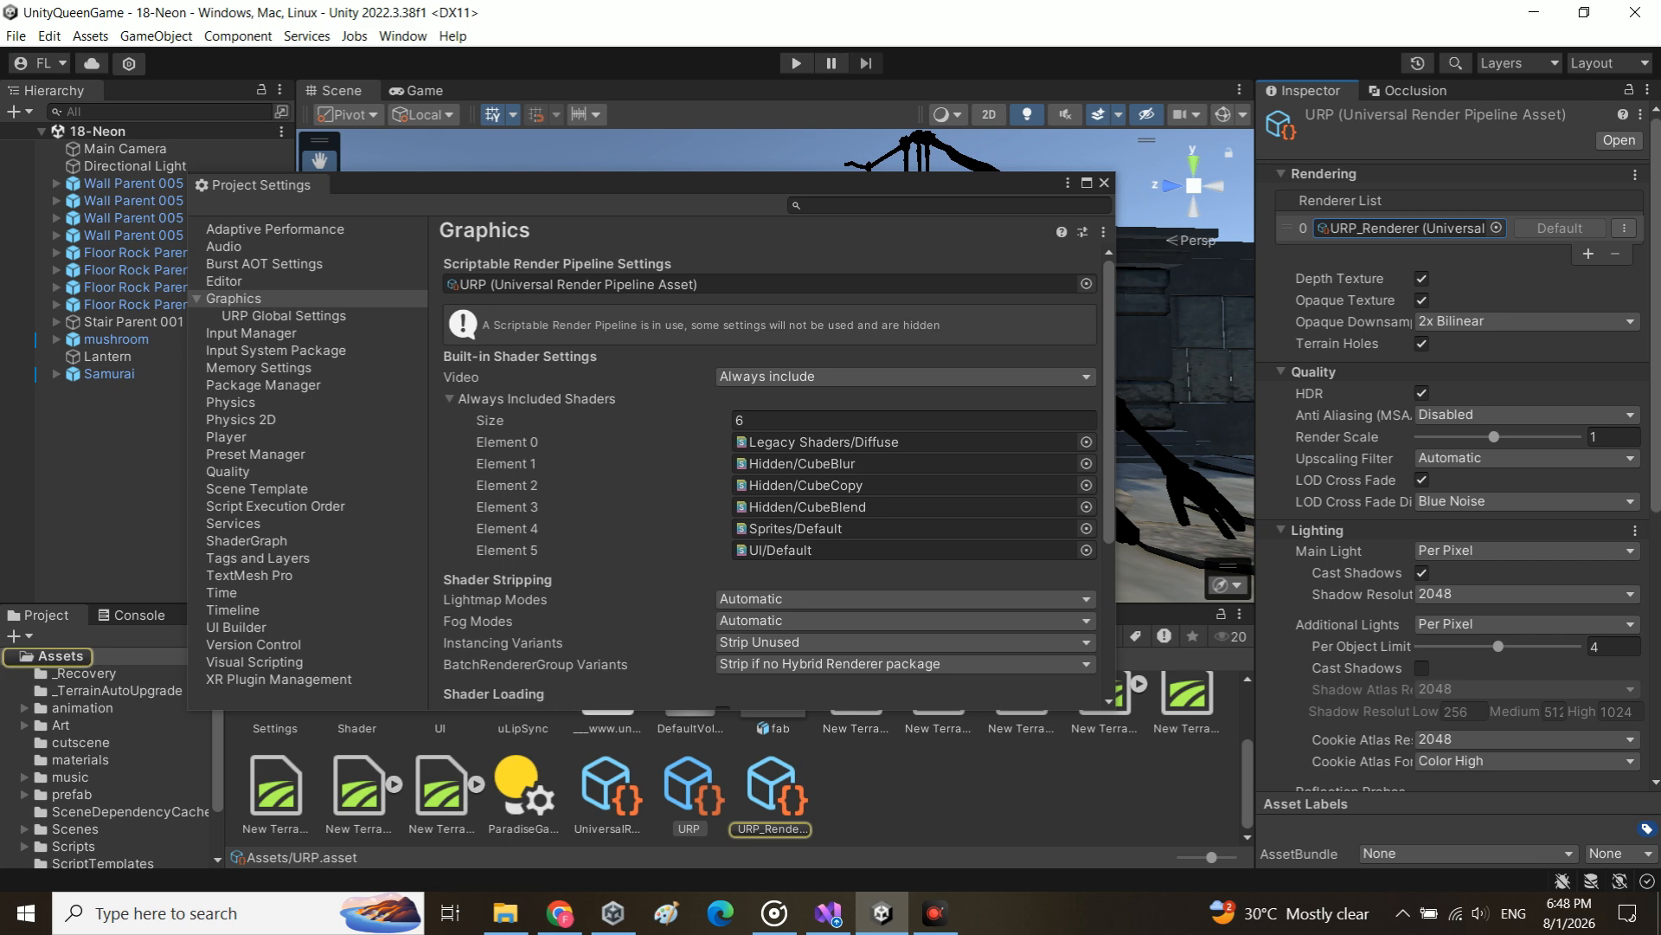
{"action": "left_click", "coordinate": [781, 792]}
{"action": "left_click", "coordinate": [1104, 182]}
- Add a Full Screen Pass Renderer Feature to URP_Renderer with injection point Before Rendering Post Processing and requirements Depth and Normal
{"action": "left_click", "coordinate": [1466, 716]}
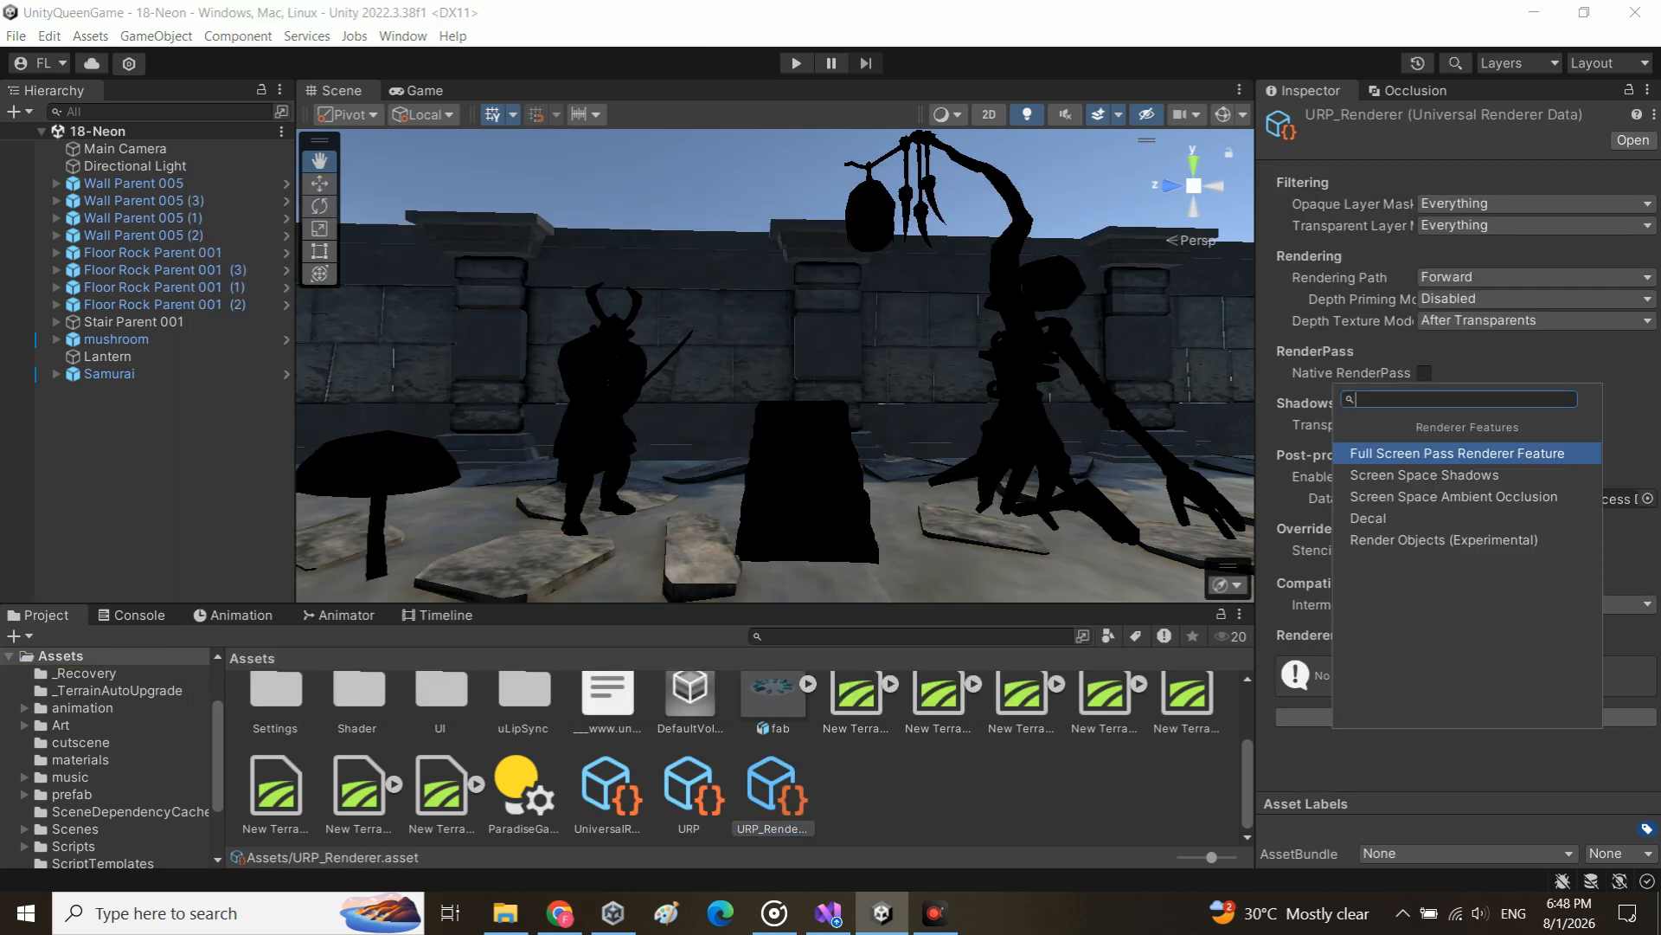
{"action": "left_click", "coordinate": [1457, 453]}
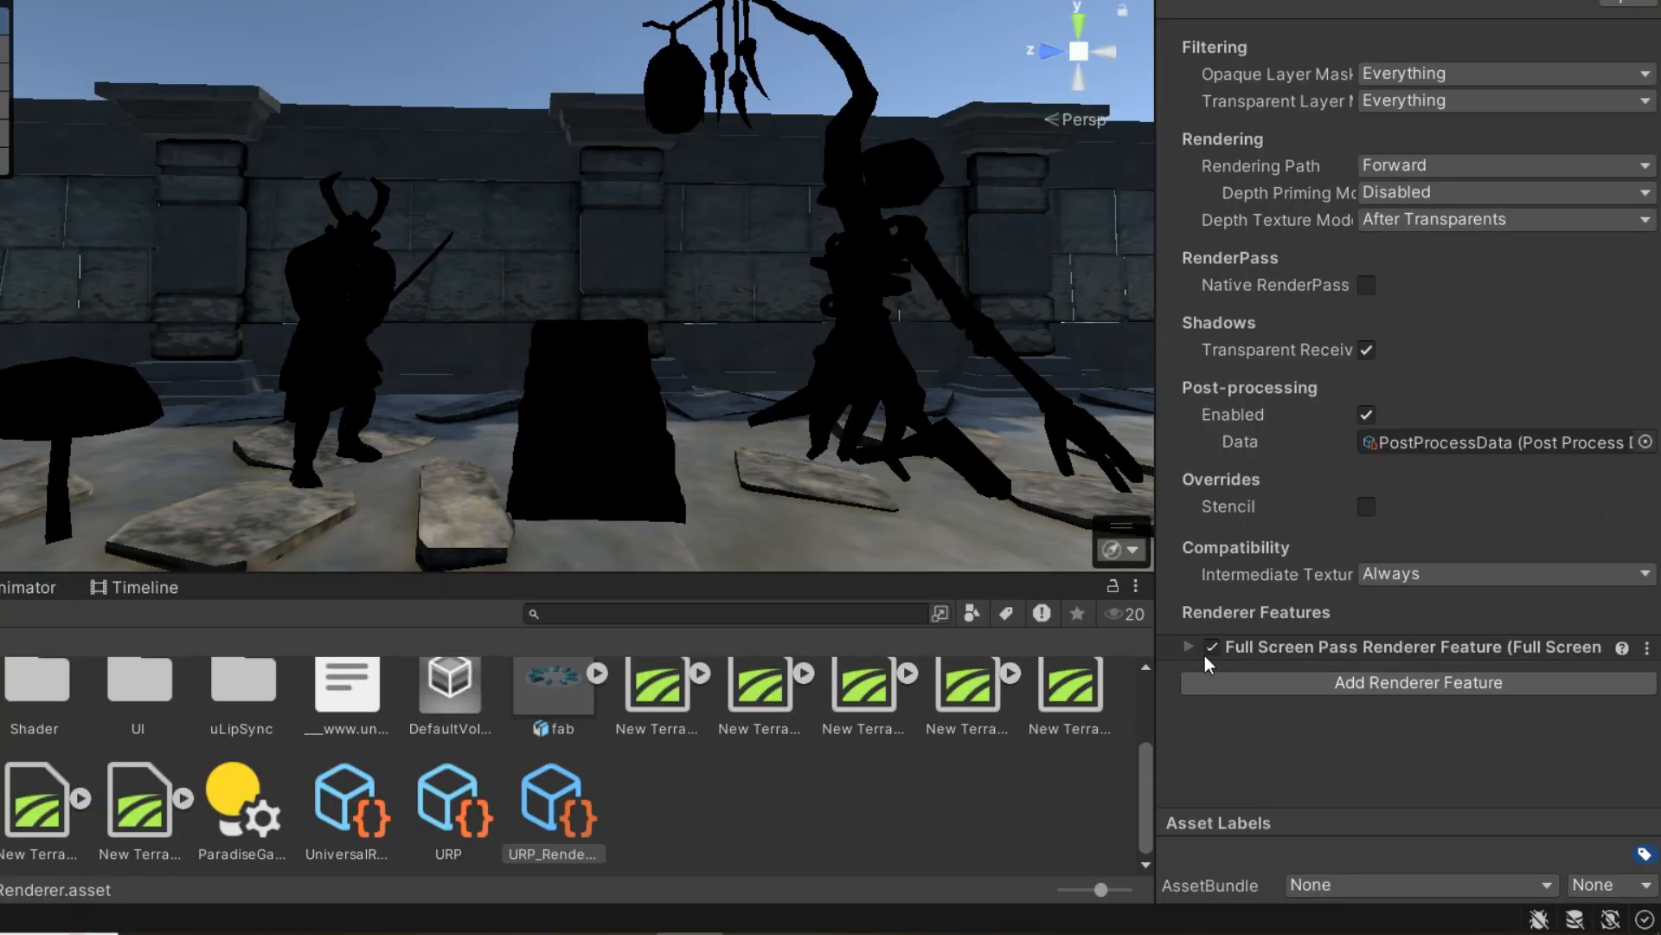
{"action": "left_click", "coordinate": [1190, 646]}
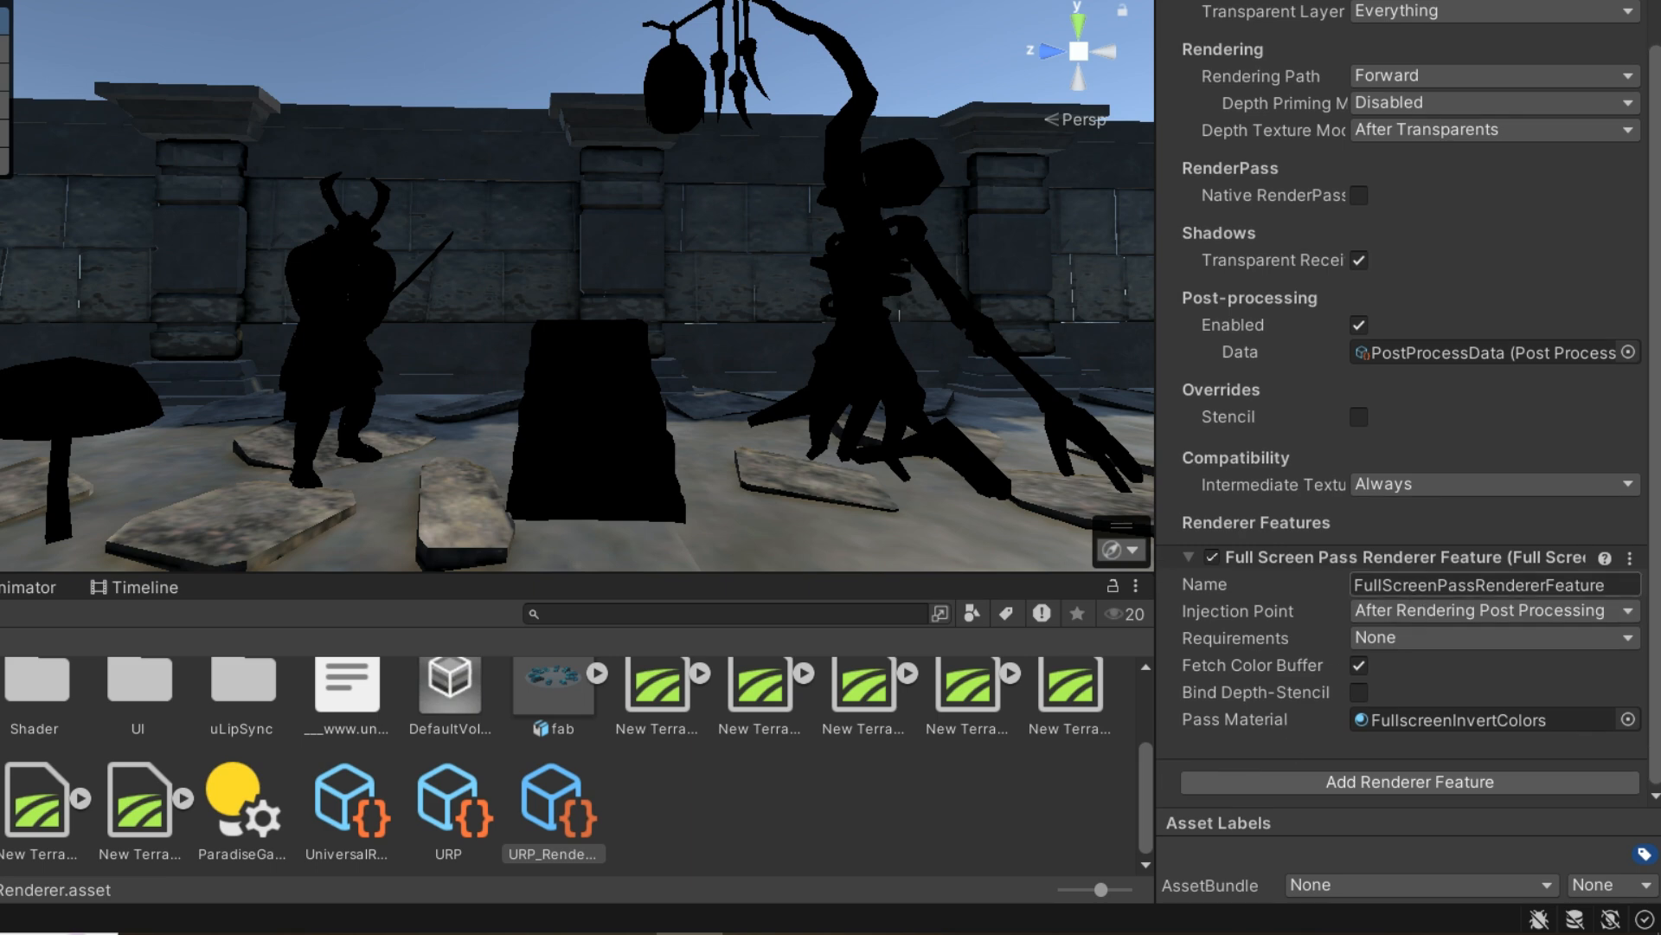
{"action": "left_click", "coordinate": [1463, 610]}
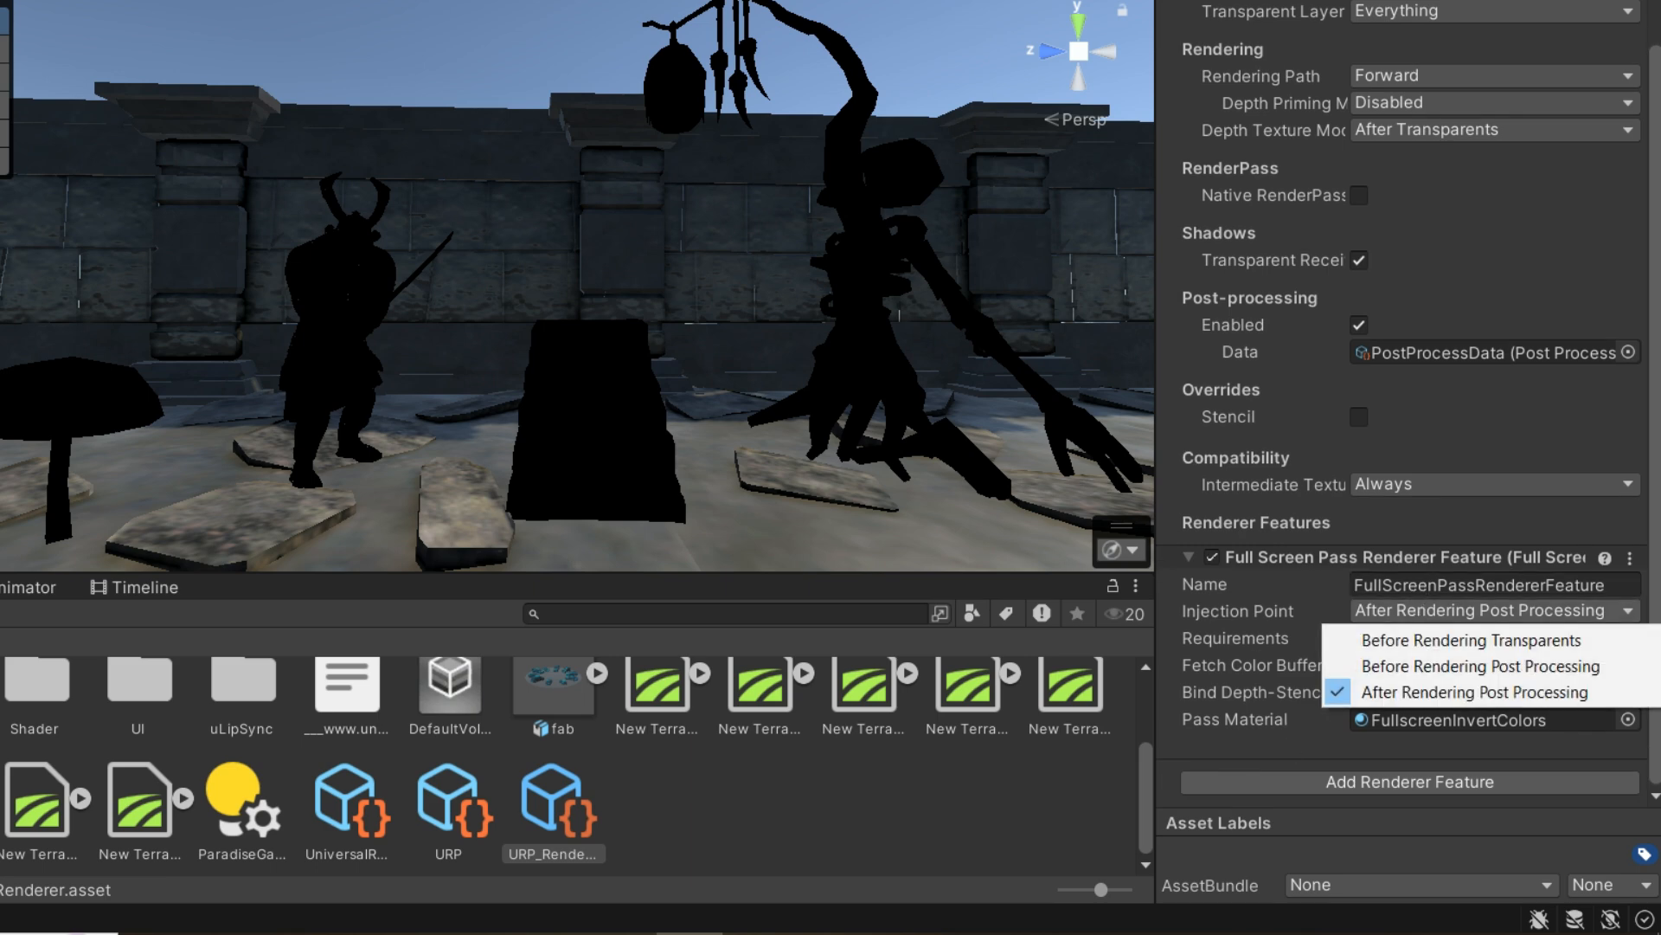
{"action": "left_click", "coordinate": [1481, 665]}
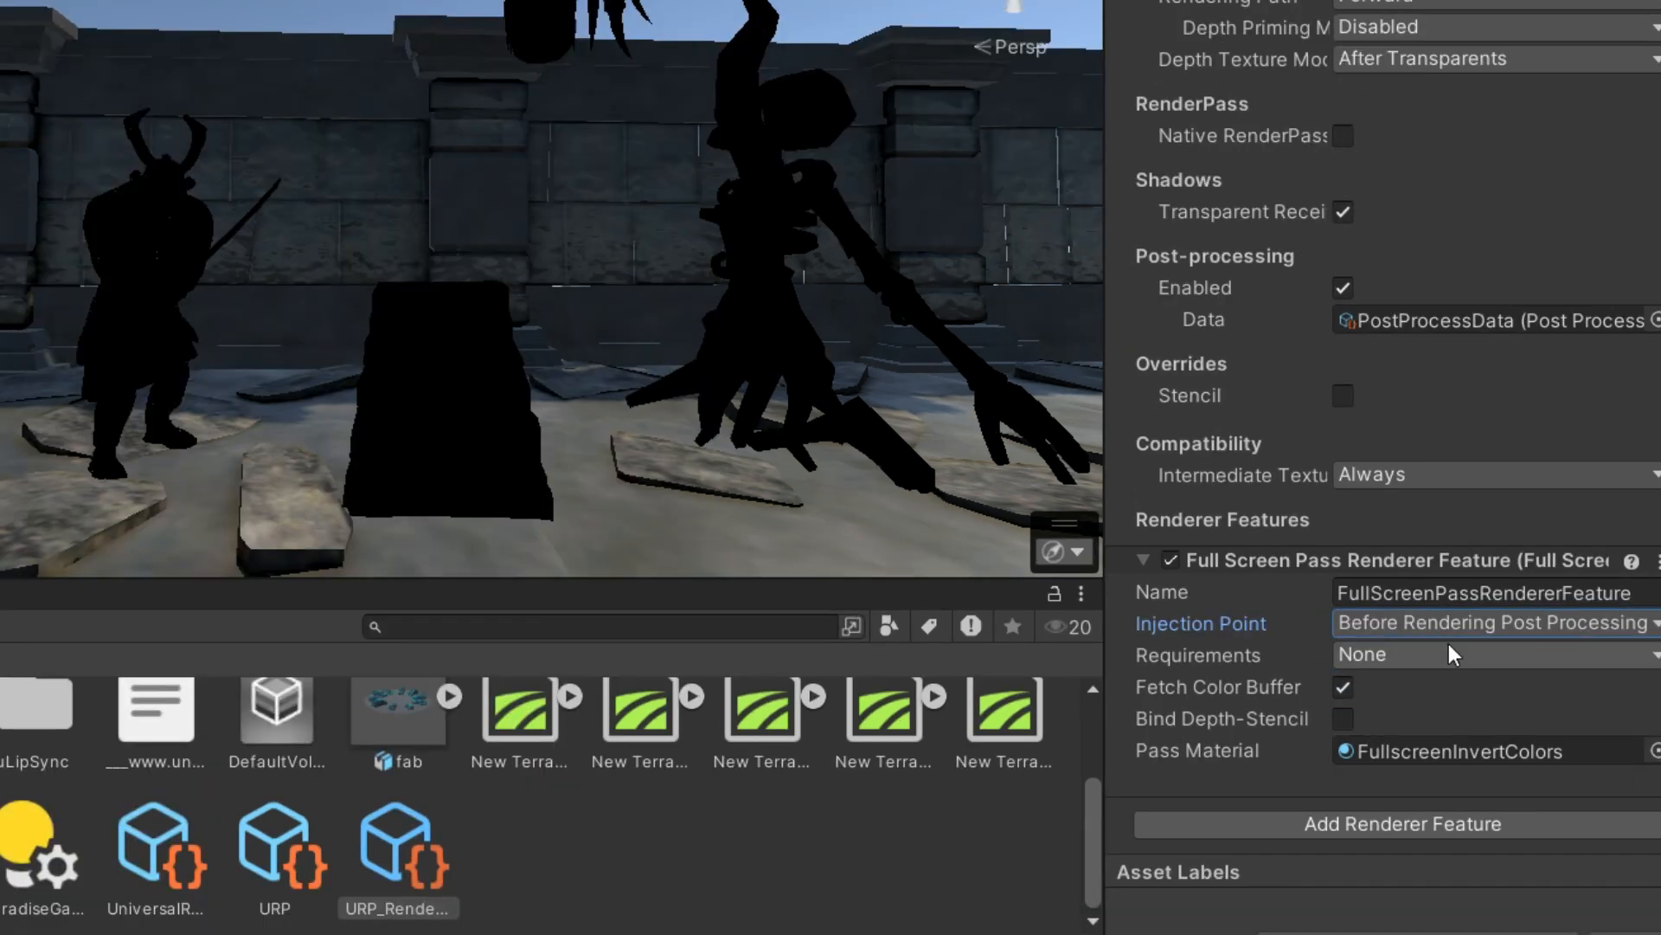
{"action": "left_click", "coordinate": [1450, 654]}
{"action": "left_click", "coordinate": [1393, 750]}
{"action": "left_click", "coordinate": [1397, 782]}
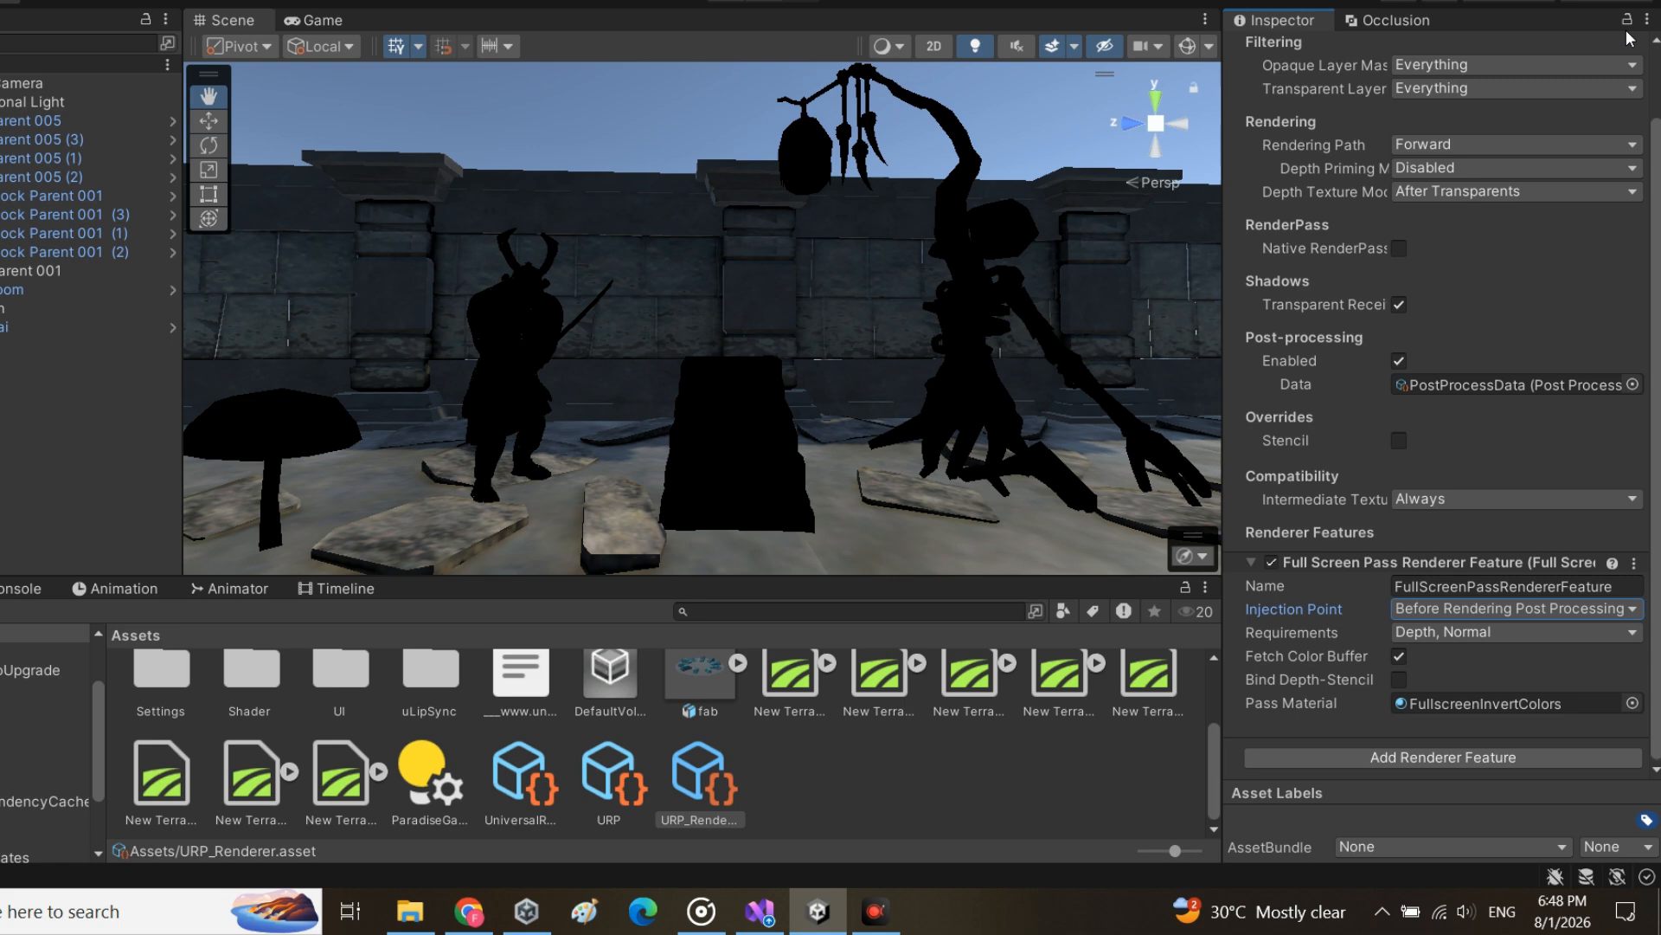
- Lock the inspector on URP_Renderer and assign the NeonEdge material as the full screen pass material
{"action": "left_click", "coordinate": [1628, 22]}
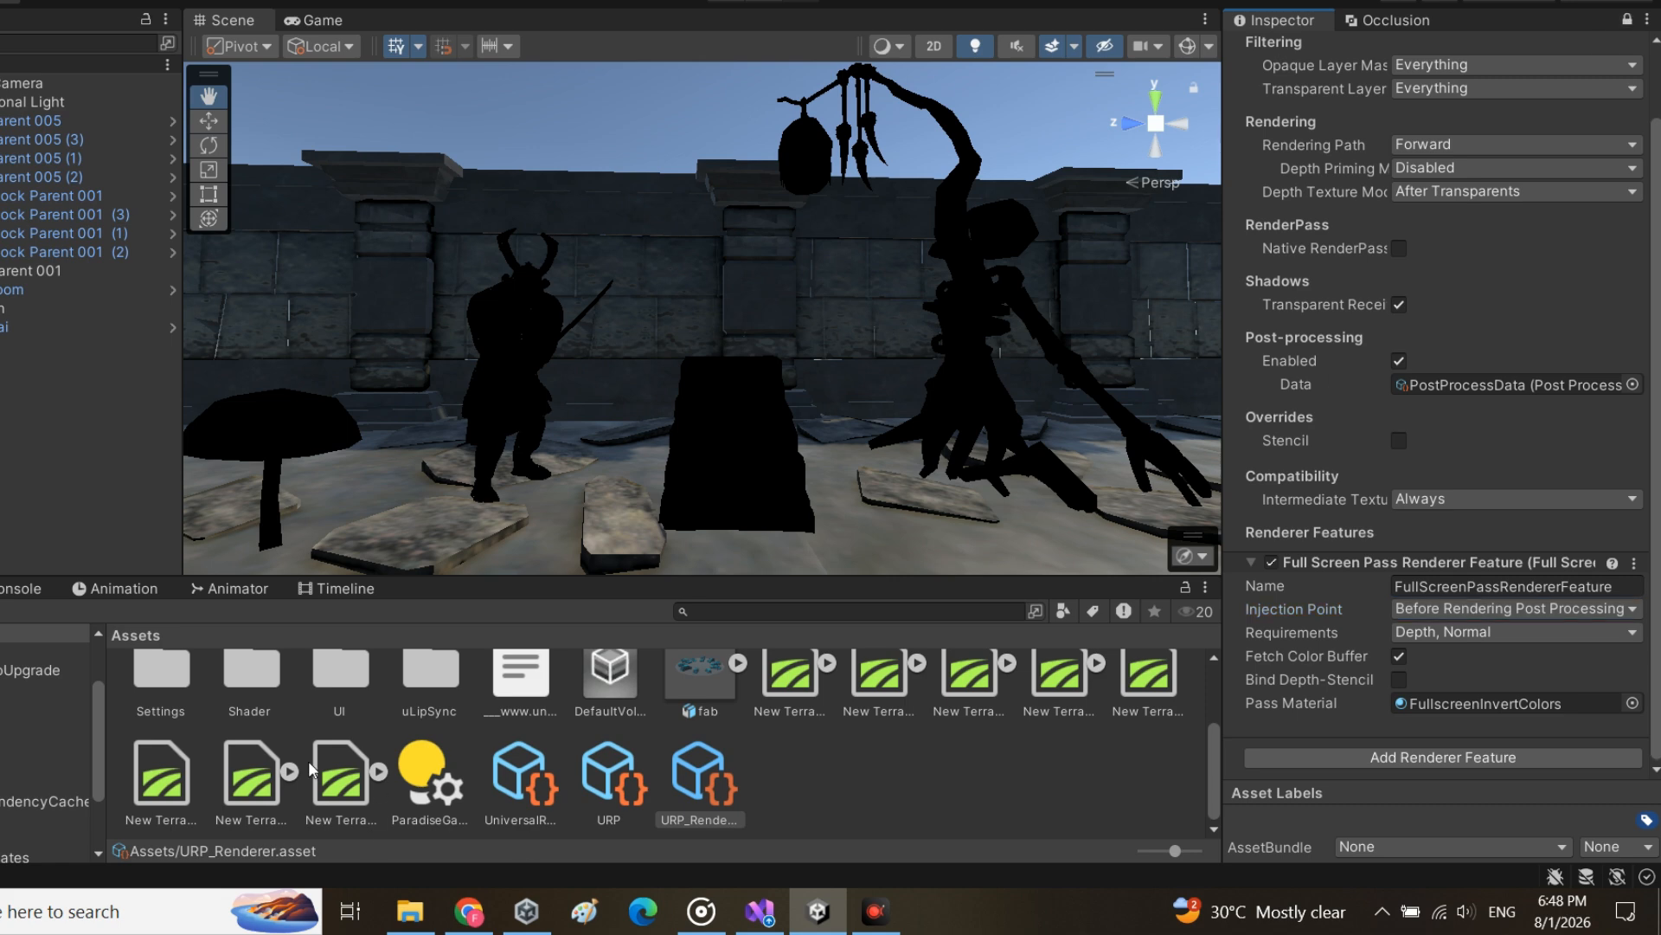
{"action": "scroll", "coordinate": [519, 762], "scroll_direction": "up", "scroll_amount": 3}
{"action": "double_click", "coordinate": [618, 751]}
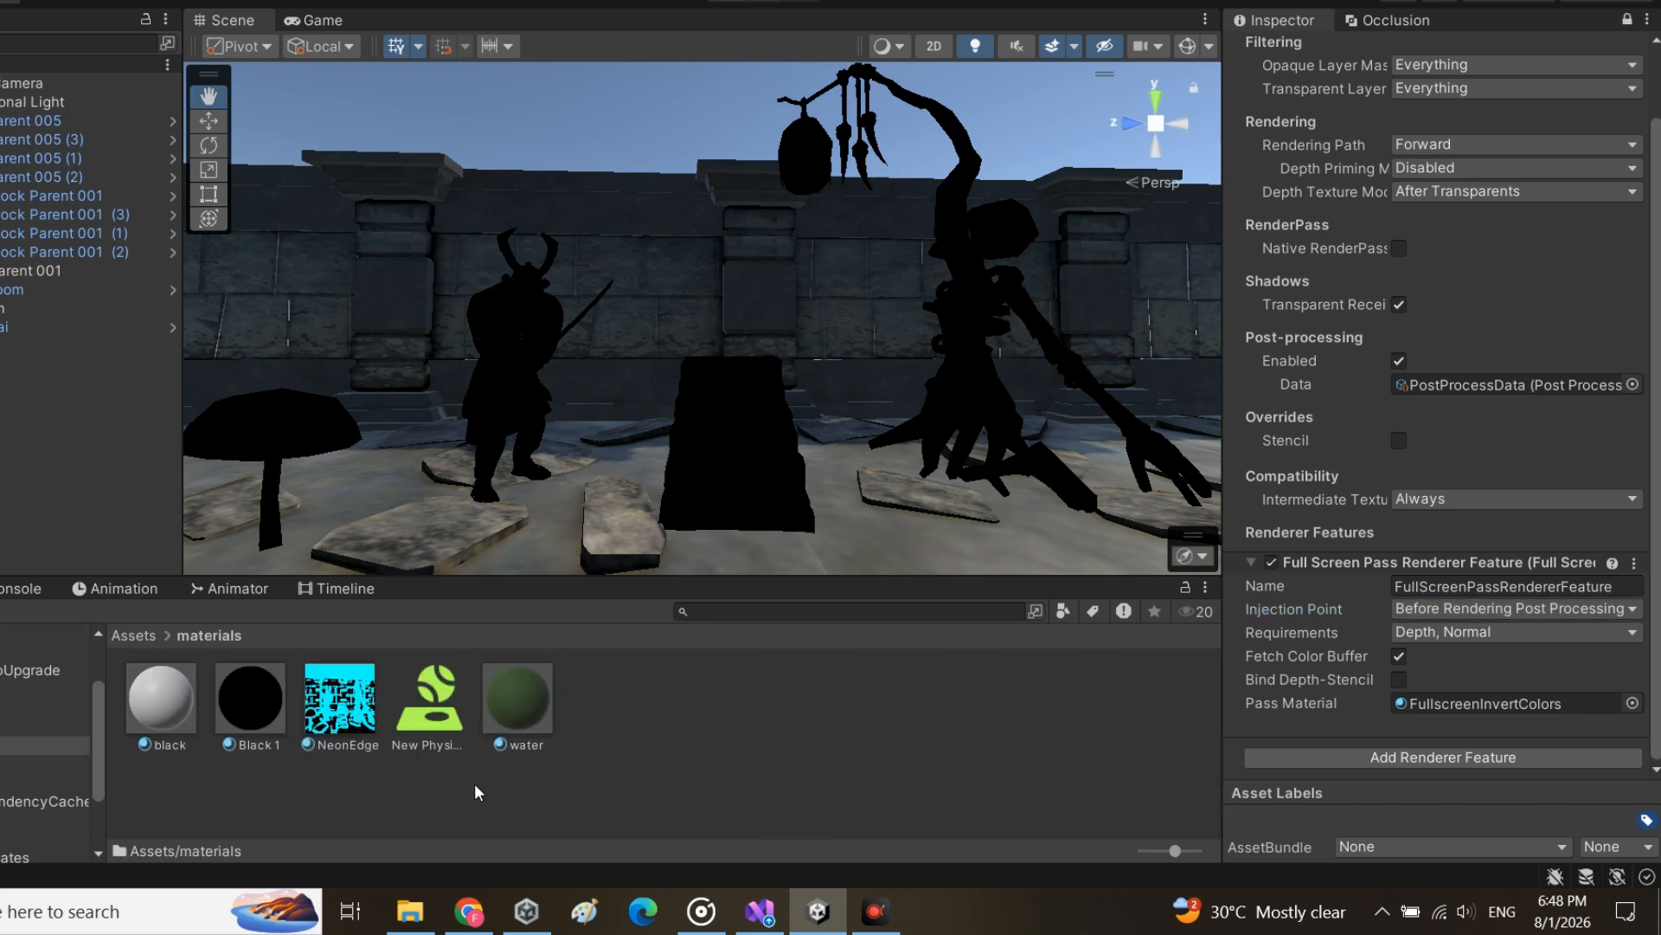
{"action": "left_click_drag", "start_coordinate": [350, 720], "coordinate": [1510, 702]}
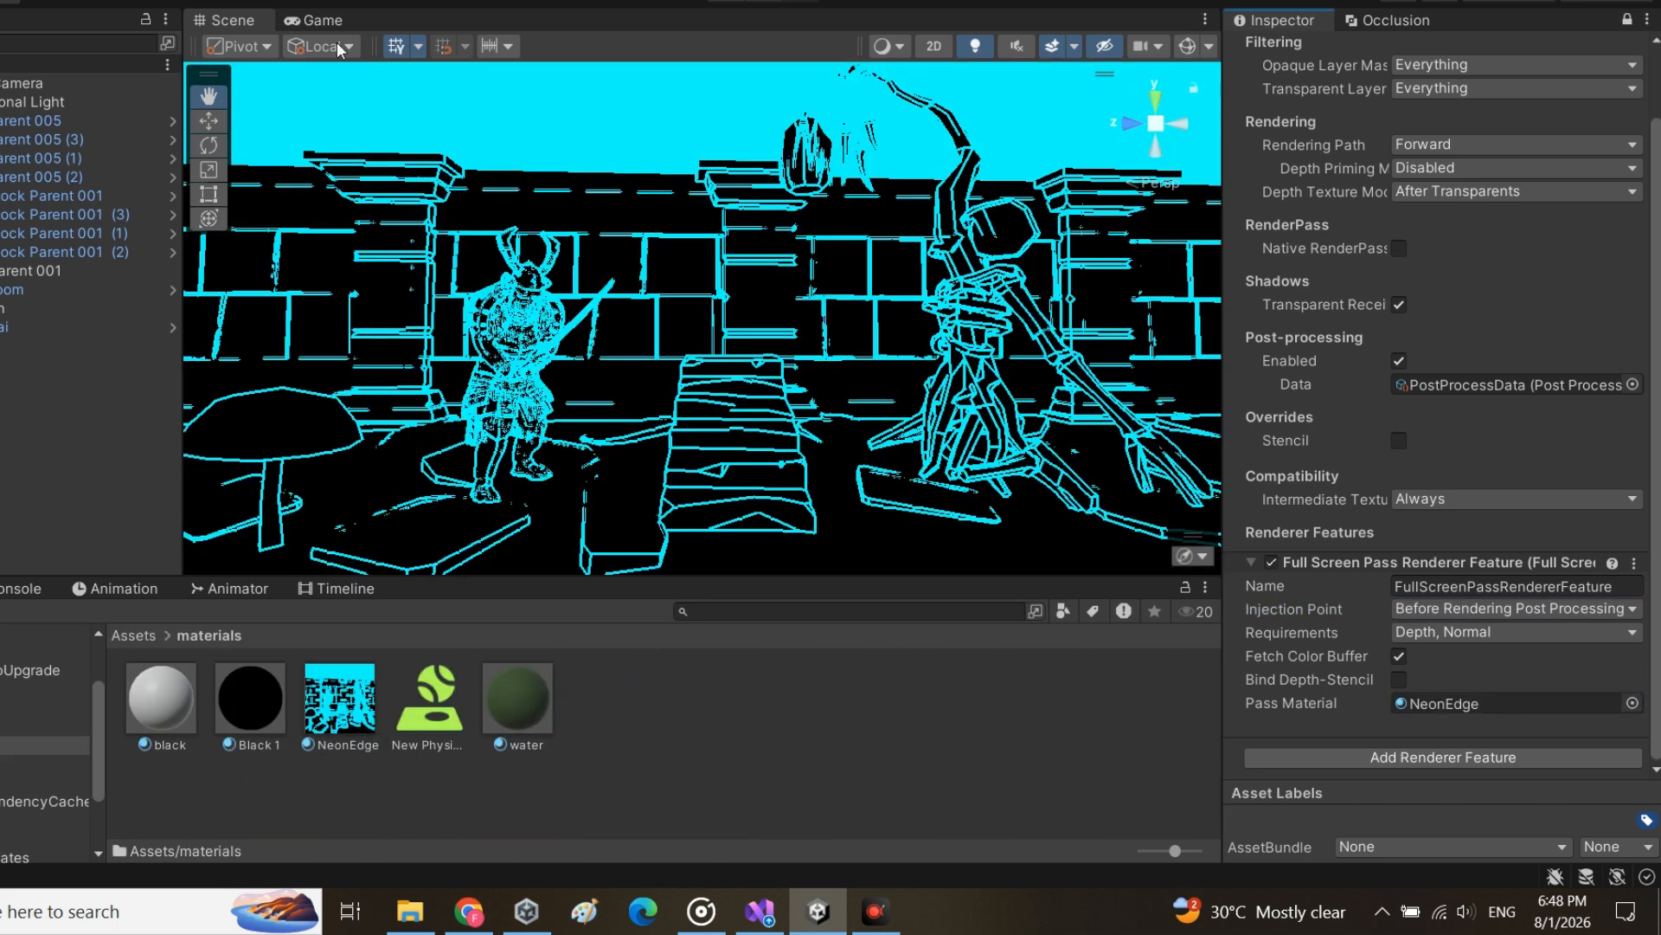
- Add a Global Volume to the scene and enable Post Processing on the camera
{"action": "left_click", "coordinate": [316, 20]}
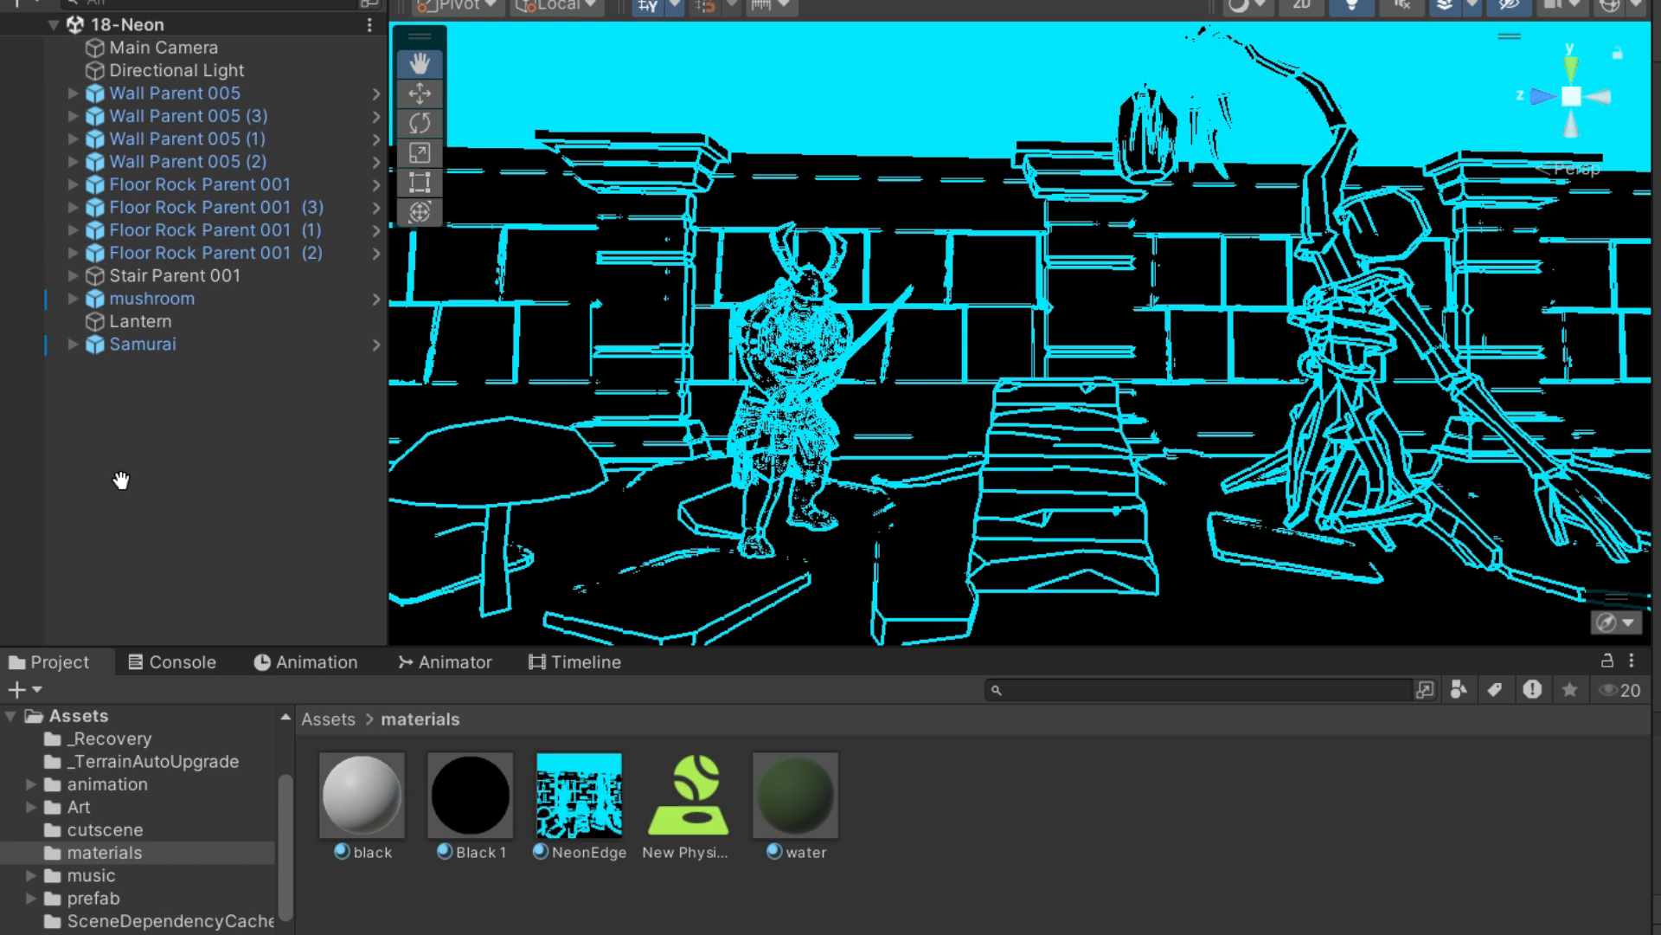
{"action": "right_click", "coordinate": [108, 476]}
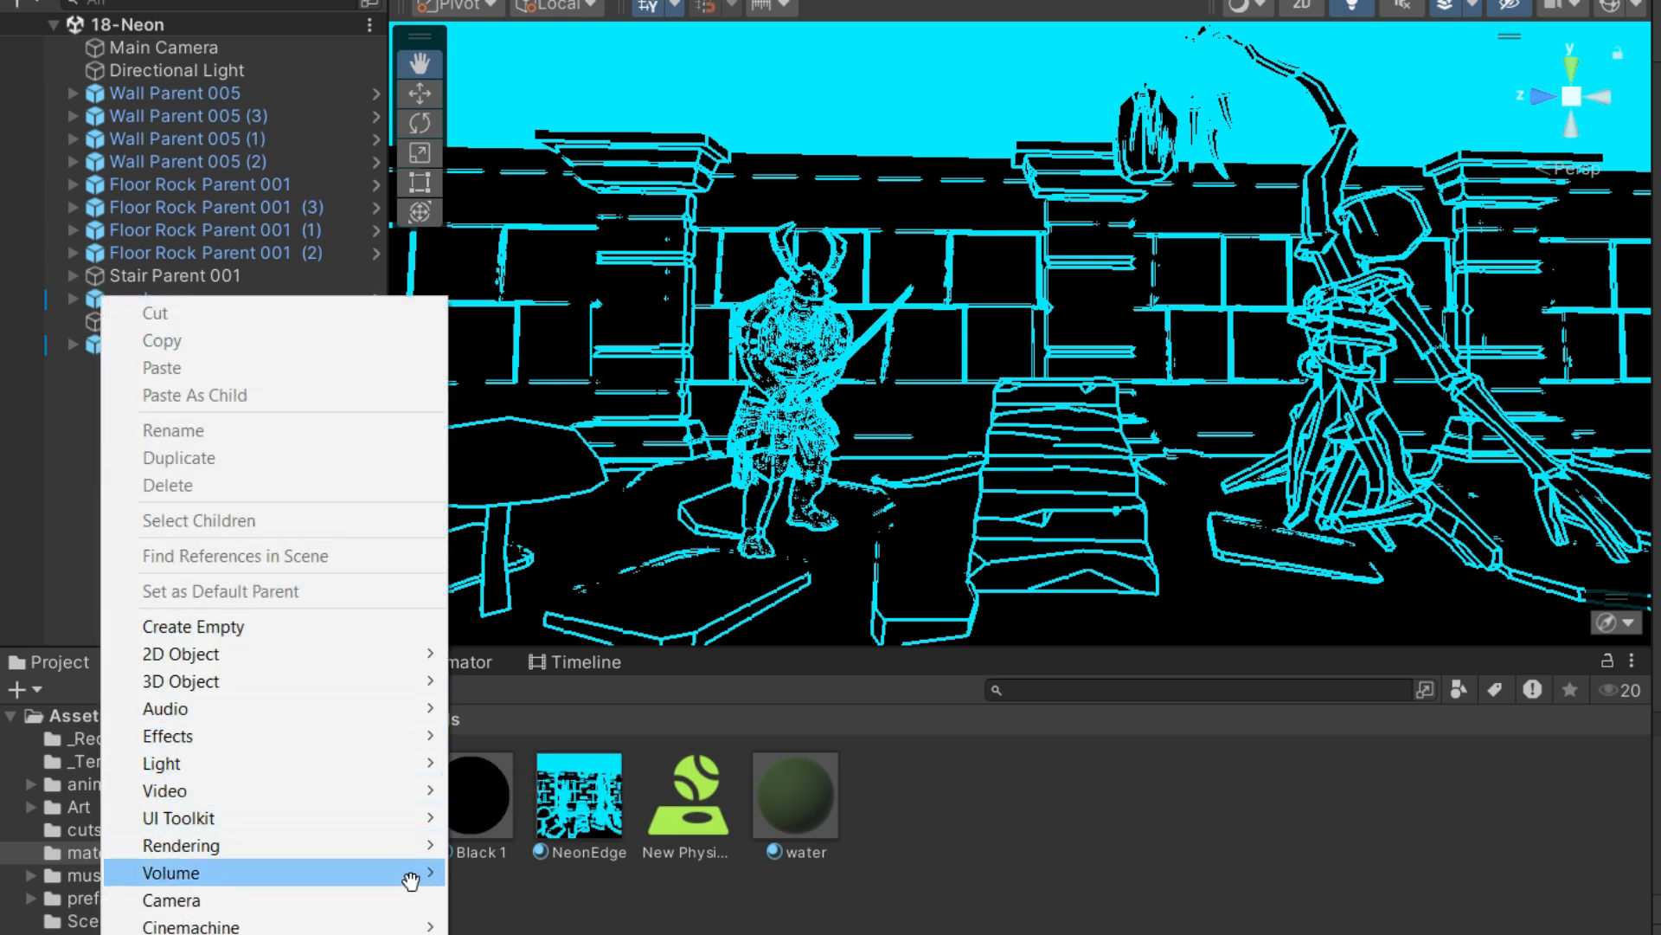
{"action": "mouse_move", "coordinate": [409, 875]}
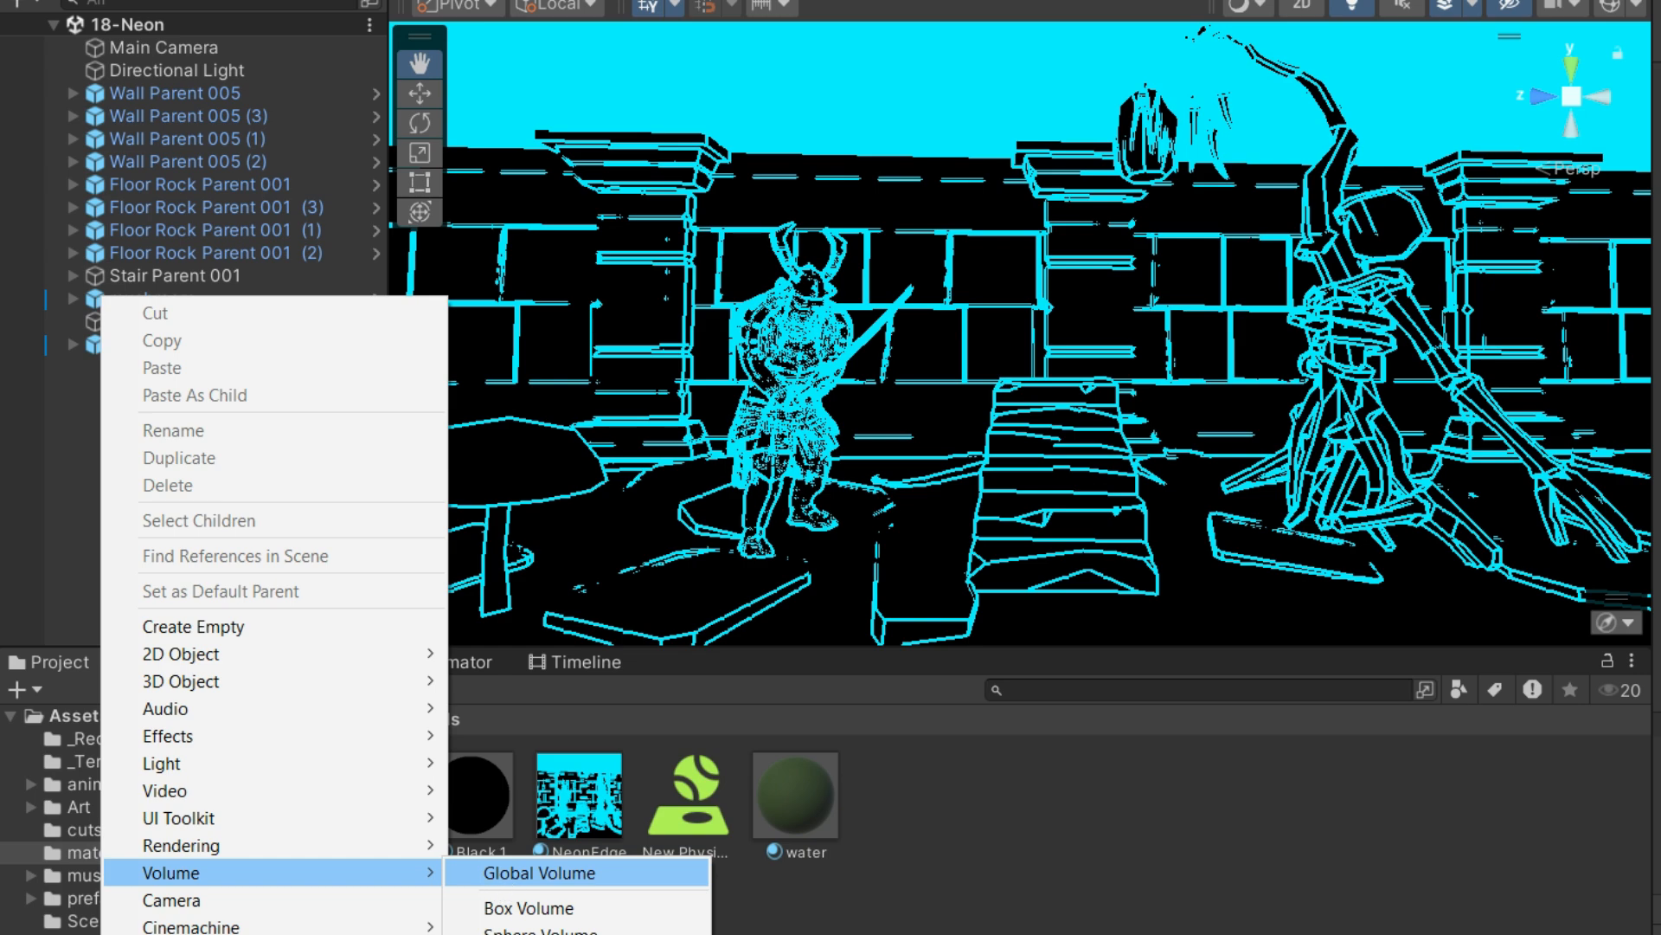
{"action": "left_click", "coordinate": [488, 879]}
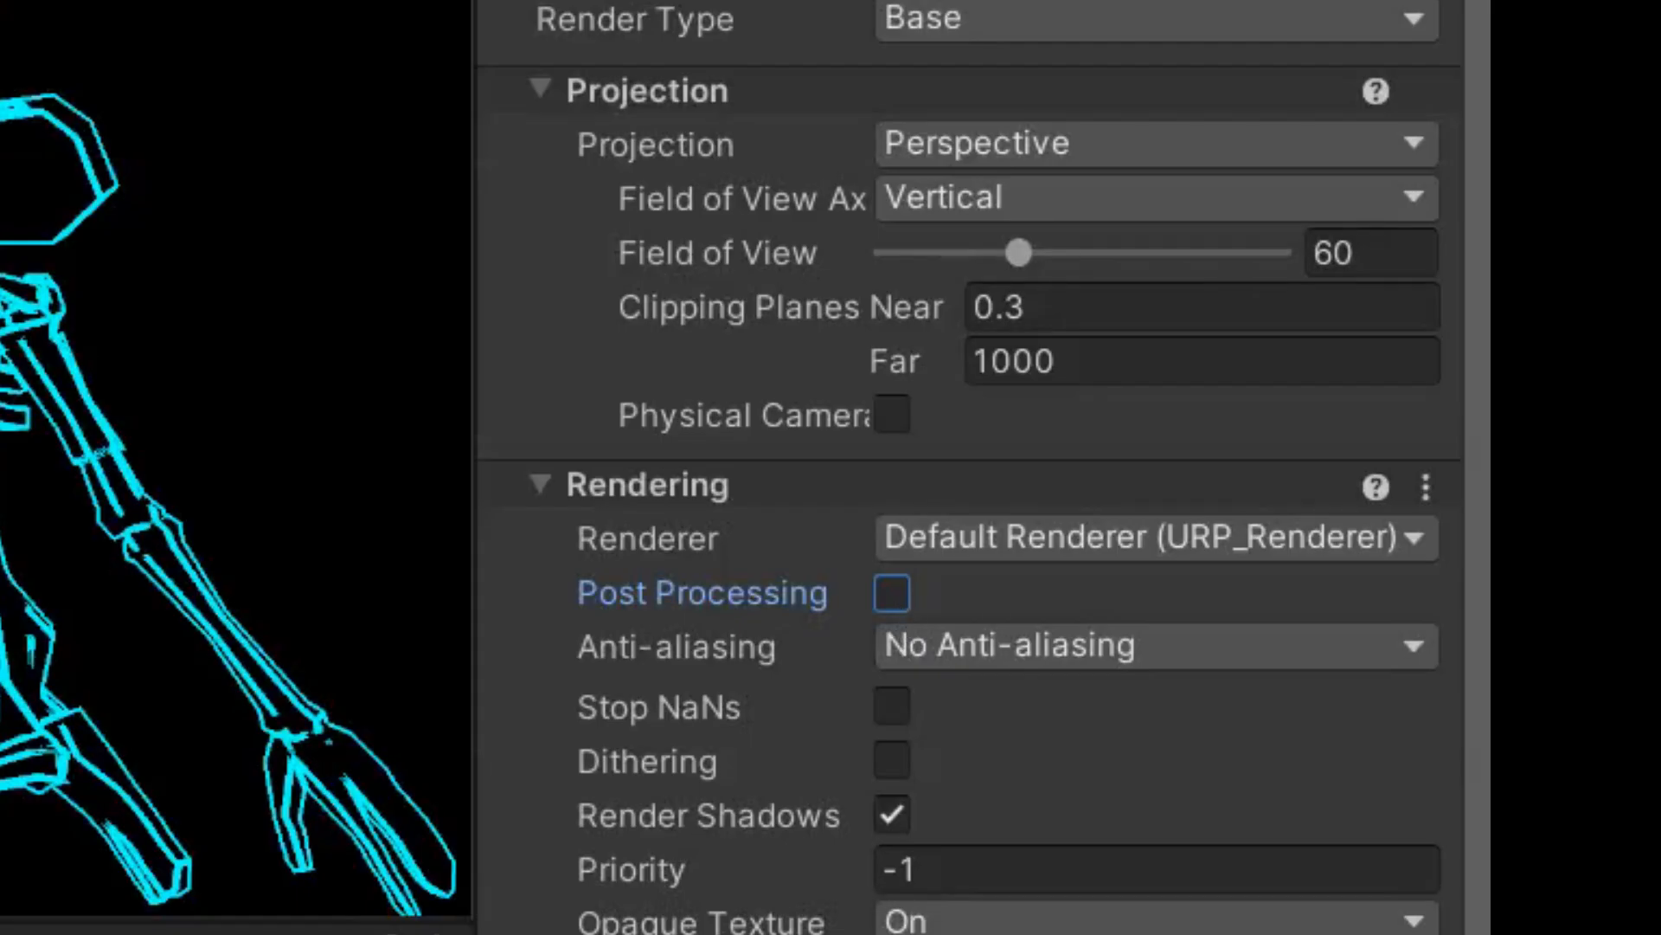
{"action": "left_click", "coordinate": [892, 594]}
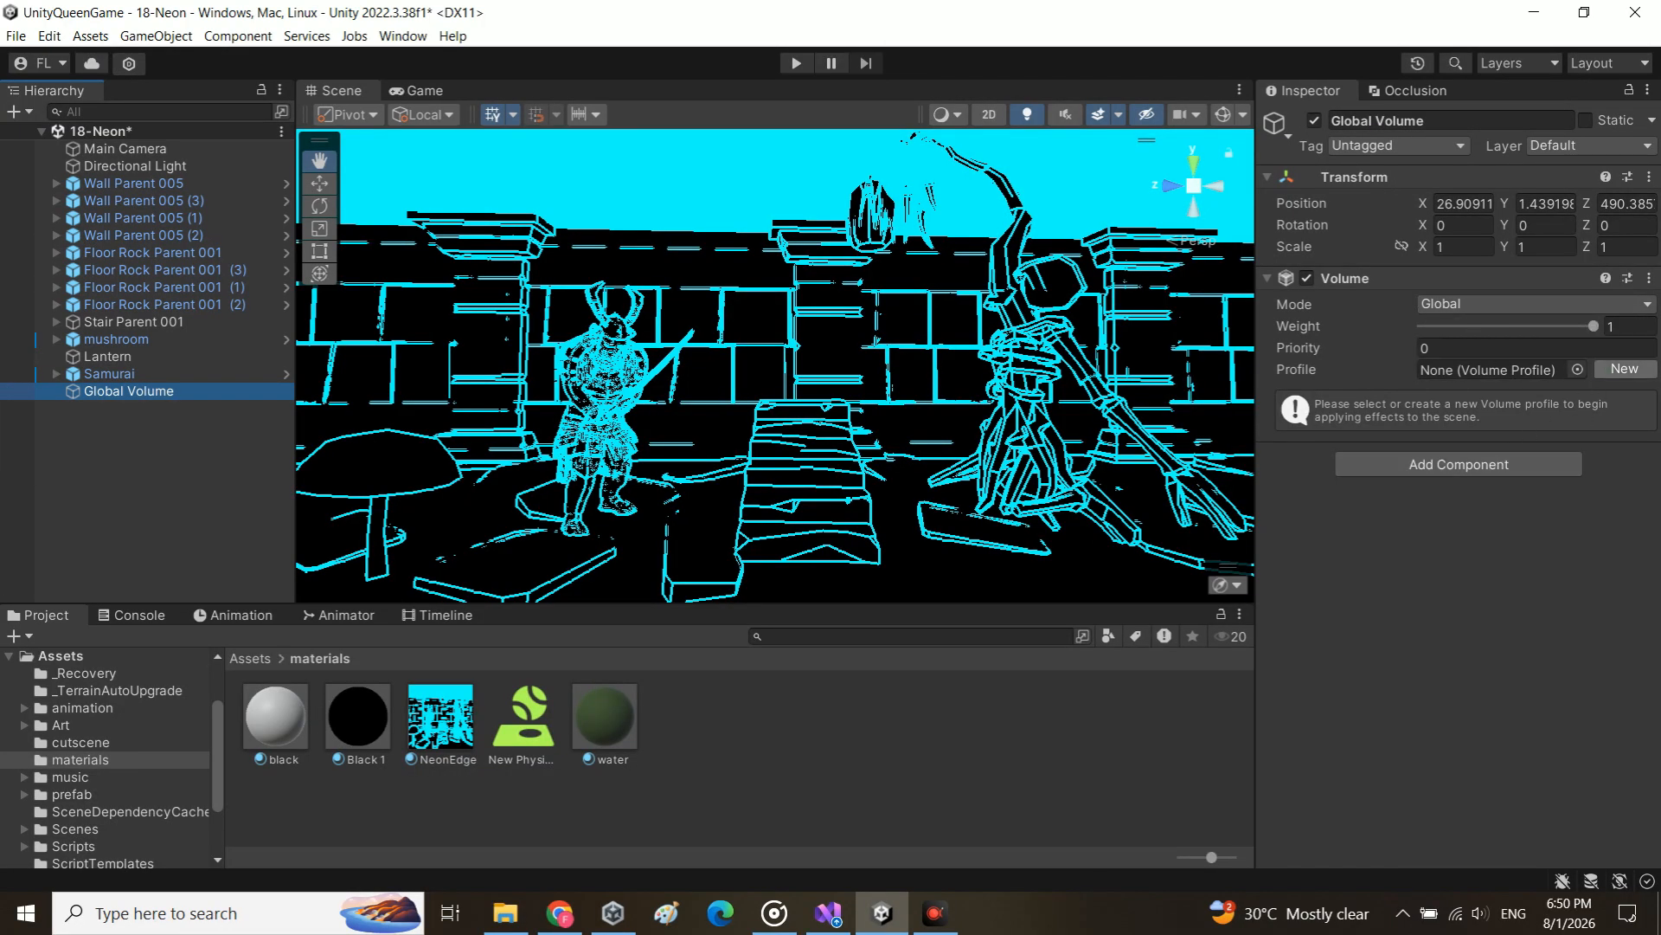
- Create a profile for the Global Volume and add a Bloom override with Threshold 1.73, Intensity 0.02 and Scatter enabled
{"action": "left_click", "coordinate": [1624, 369]}
{"action": "left_click", "coordinate": [1447, 451]}
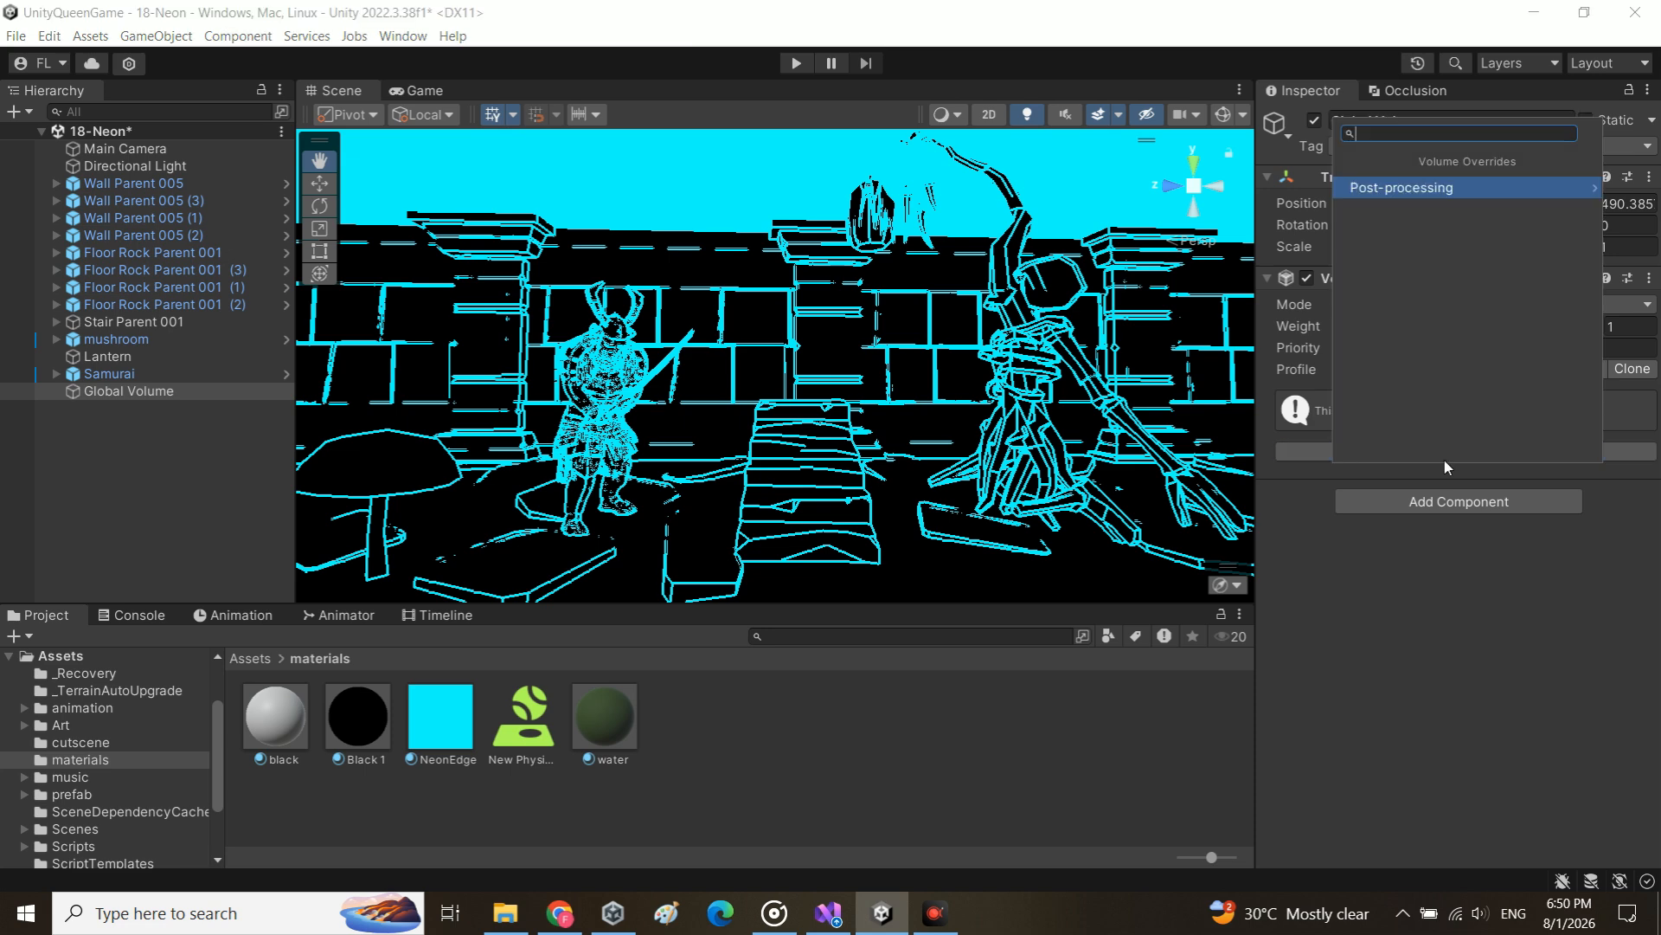
{"action": "left_click", "coordinate": [1410, 189]}
{"action": "left_click", "coordinate": [1436, 210]}
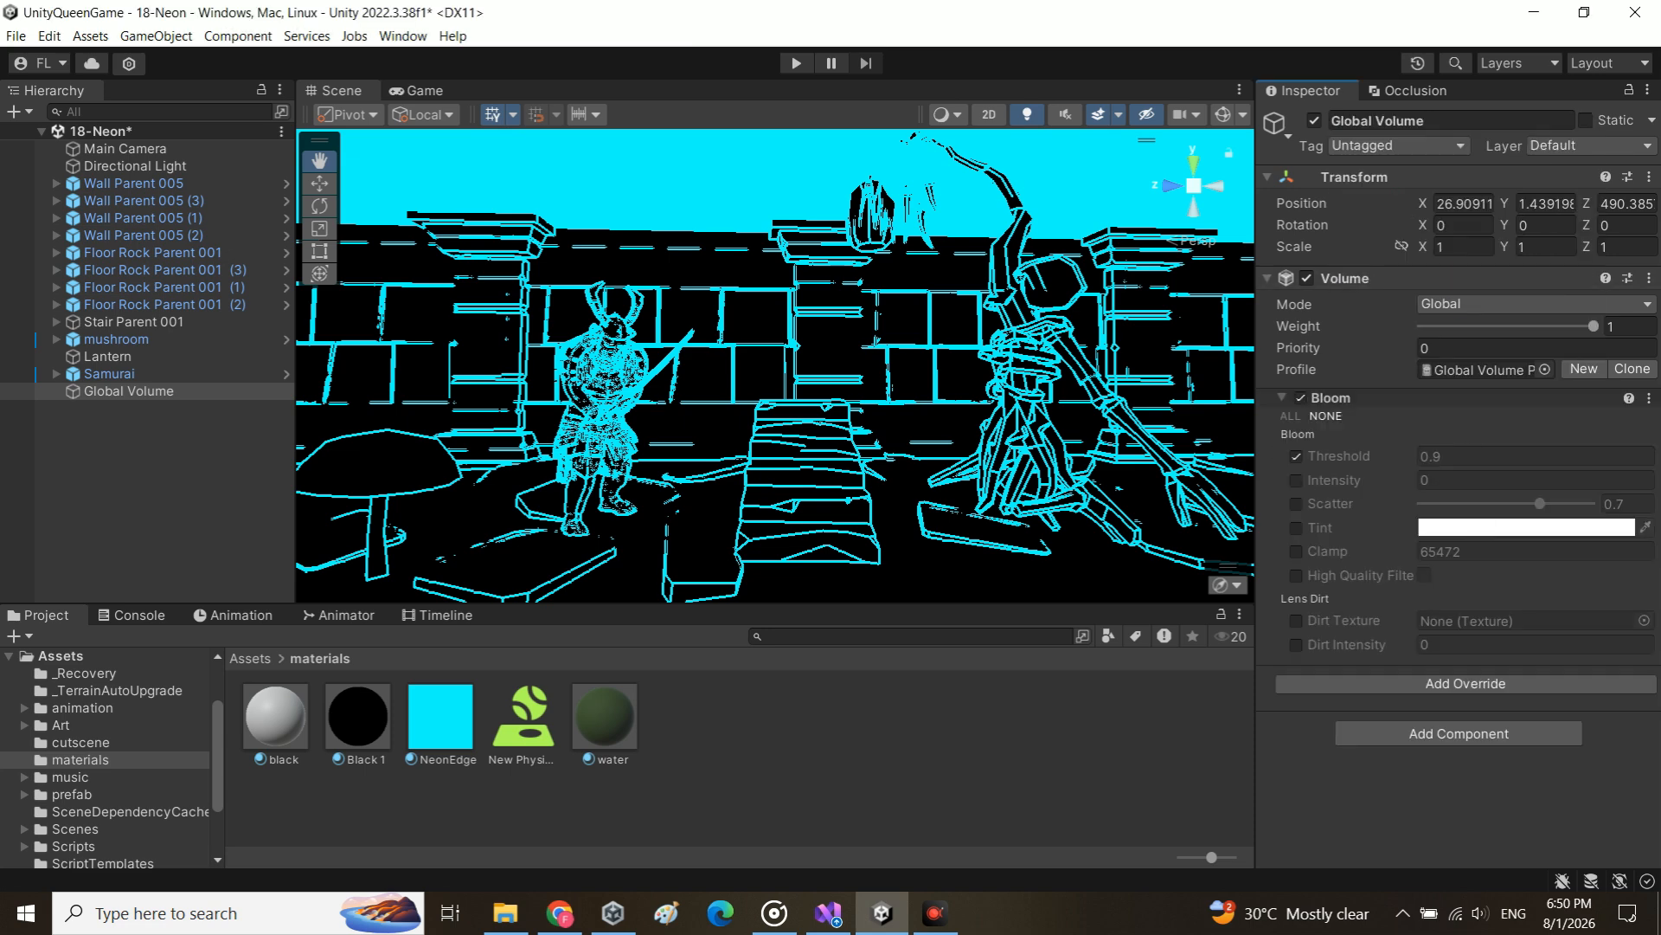
{"action": "left_click_drag", "start_coordinate": [1377, 464], "coordinate": [1419, 465]}
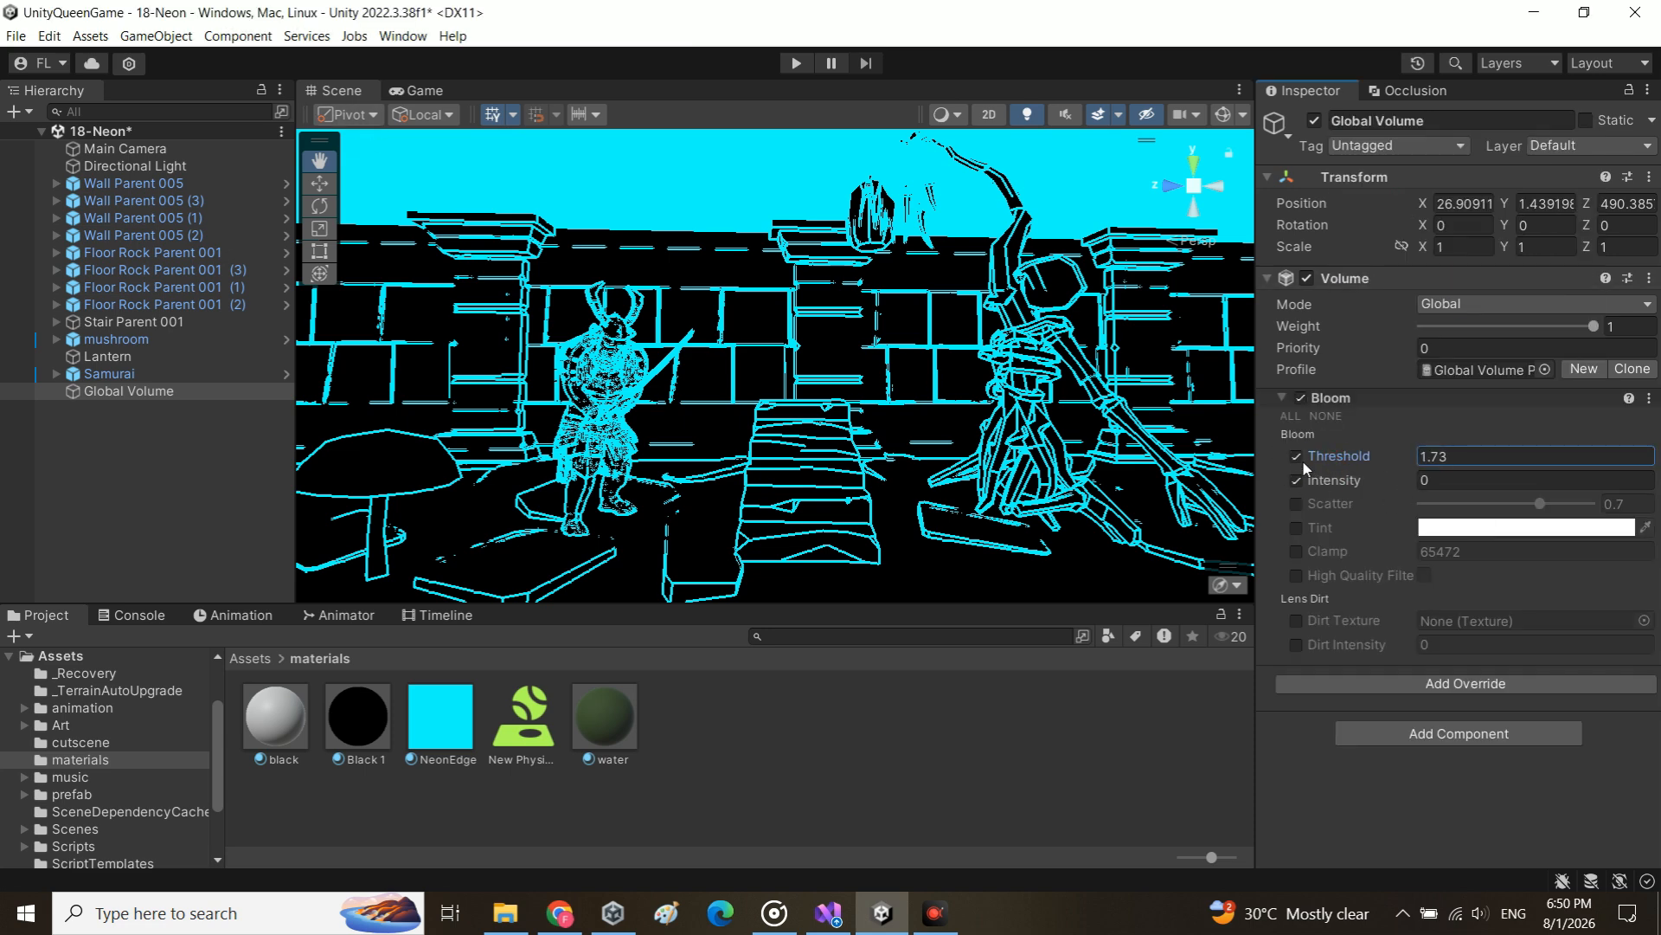
{"action": "mouse_move", "coordinate": [1319, 481]}
{"action": "left_mouse_down"}
{"action": "mouse_move", "coordinate": [1344, 481]}
{"action": "mouse_move", "coordinate": [1315, 481]}
{"action": "left_mouse_up"}
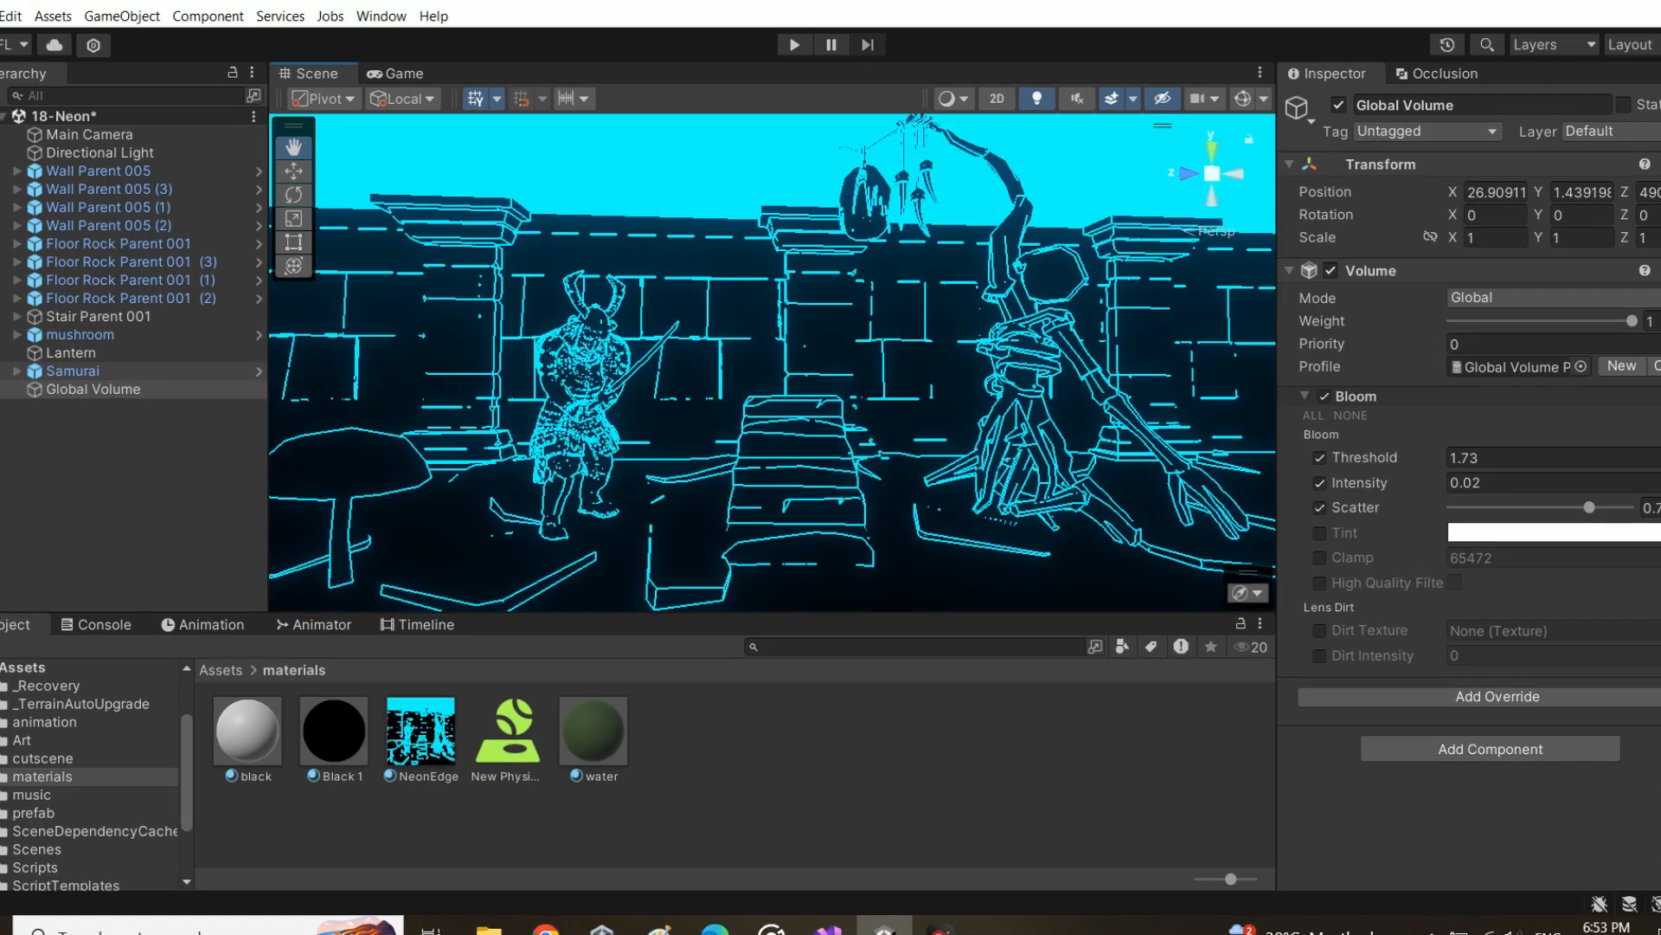
- Try different slider values on the NeonEdge material and undo the changes
{"action": "left_click", "coordinate": [467, 718]}
{"action": "left_click_drag", "start_coordinate": [1481, 183], "coordinate": [1547, 210]}
{"action": "left_click_drag", "start_coordinate": [1544, 228], "coordinate": [1488, 230]}
{"action": "key", "text": "ctrl+z"}
{"action": "key", "text": "ctrl+z"}
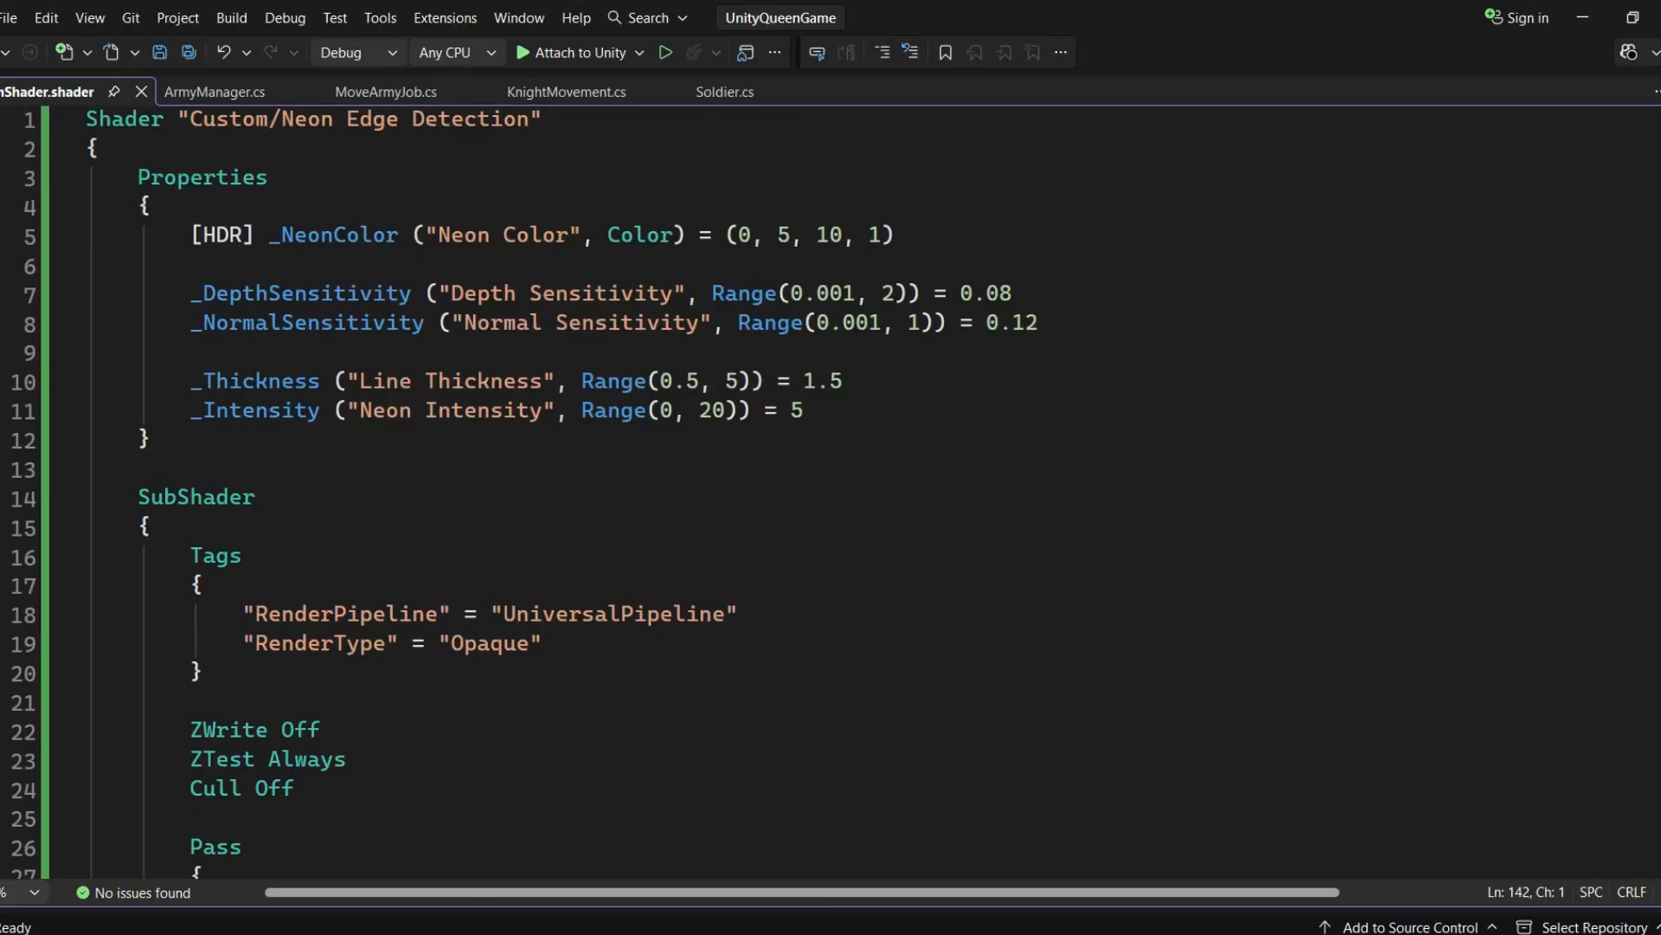
- Read through the neon edge detection shader in Visual Studio, from its properties to the edge sampling in the Frag function
{"action": "left_click", "coordinate": [190, 352]}
{"action": "scroll", "coordinate": [680, 363], "scroll_direction": "down", "scroll_amount": 20}
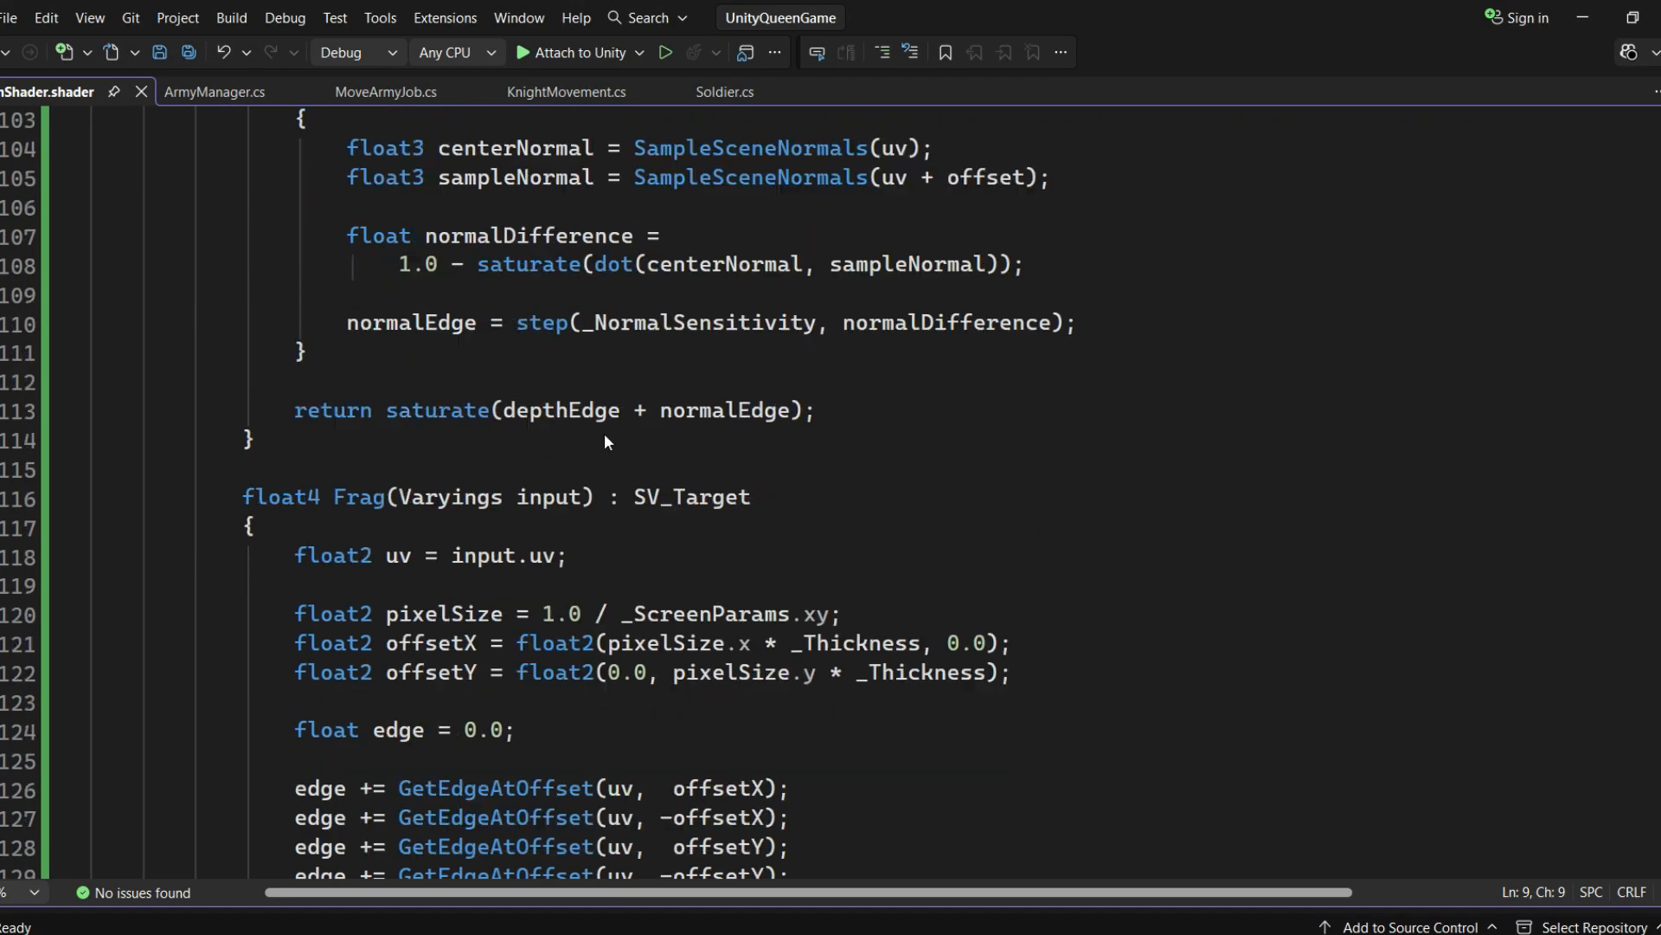
{"action": "scroll", "coordinate": [667, 554], "scroll_direction": "down", "scroll_amount": 12}
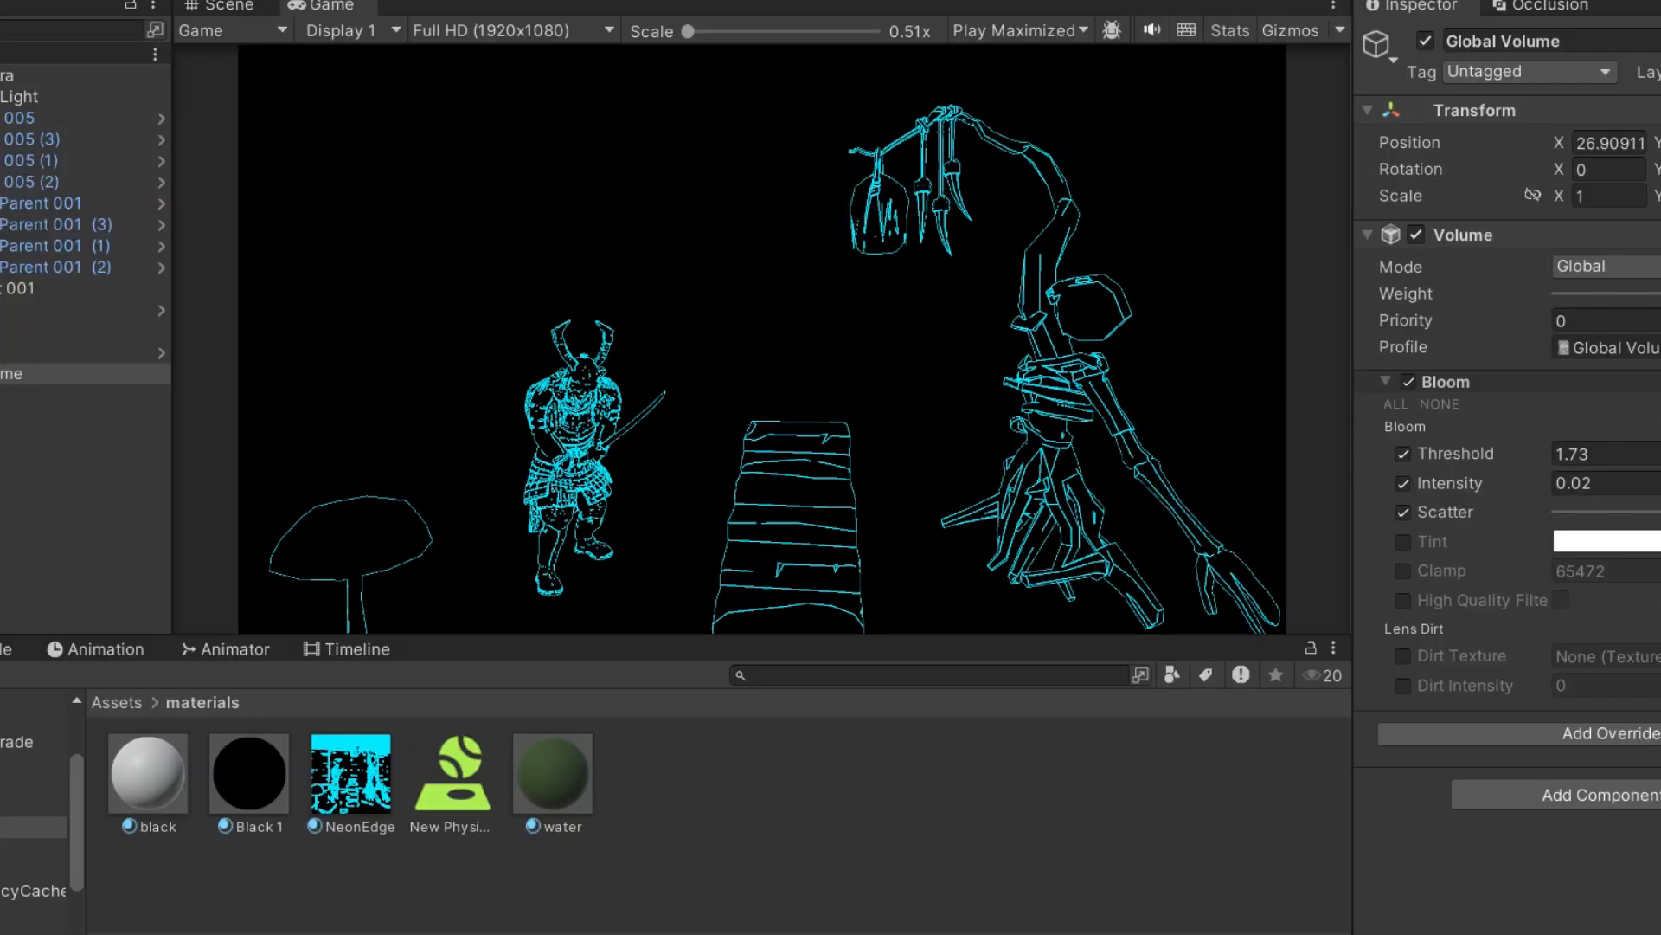
- Enlarge the game view and tune the NeonEdge material with Depth Sensitivity 0.47, Normal Sensitivity 0.4 and adjusted Line Thickness and Neon Intensity
{"action": "left_click_drag", "start_coordinate": [683, 635], "coordinate": [684, 711]}
{"action": "left_click", "coordinate": [350, 848]}
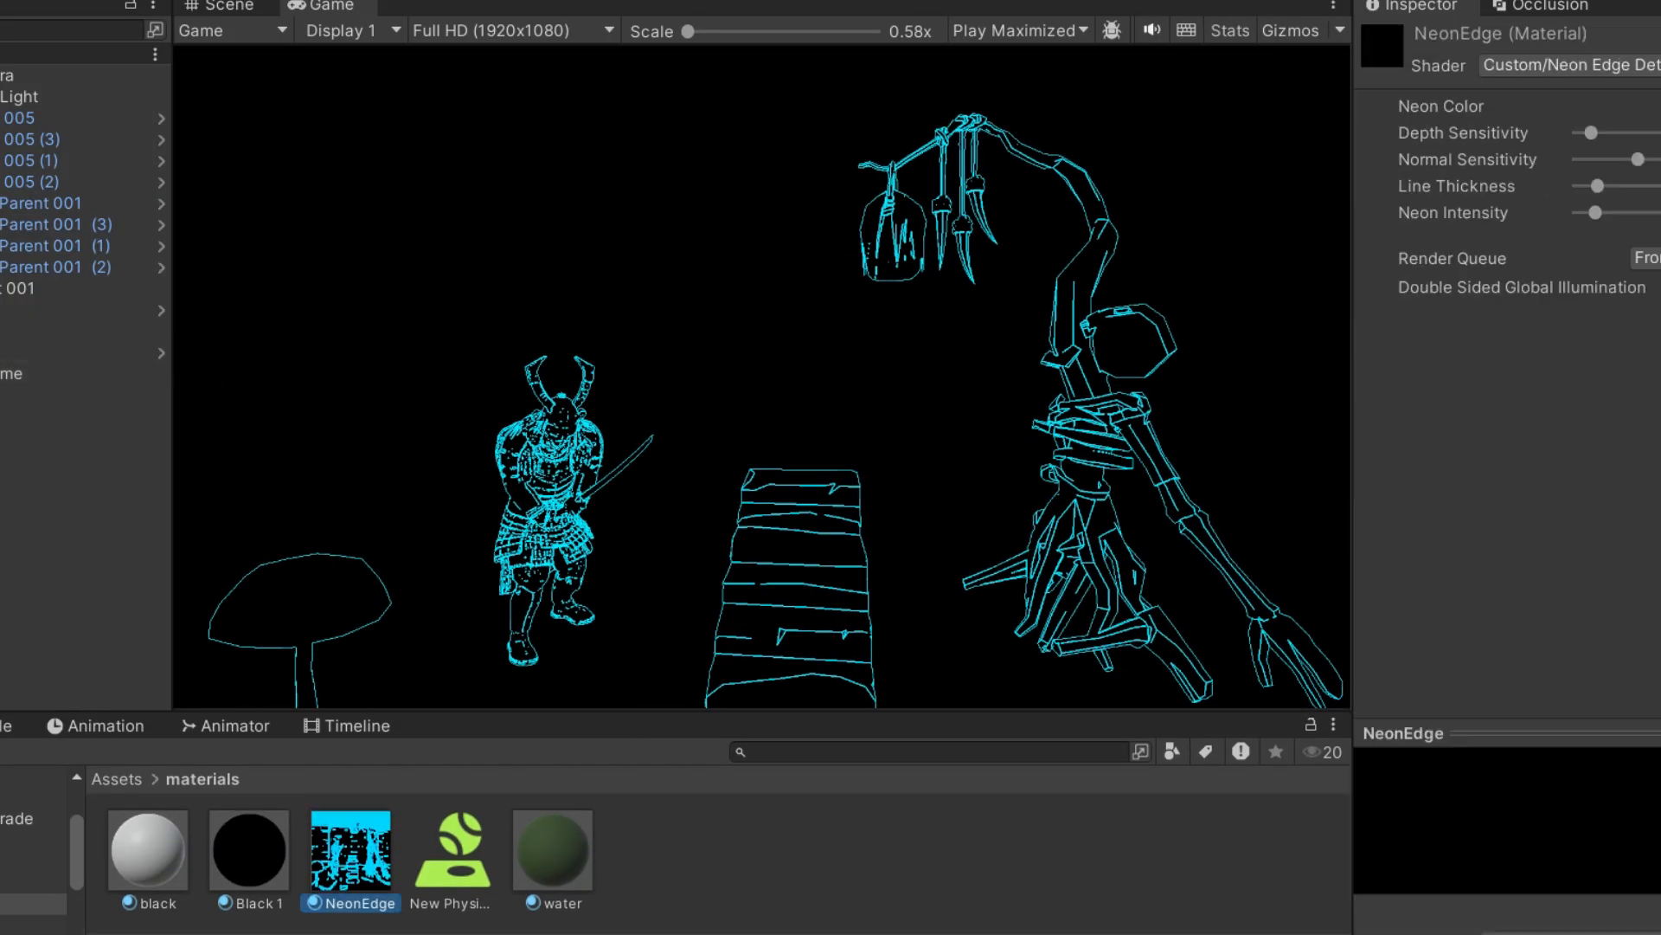
{"action": "left_click_drag", "start_coordinate": [1591, 132], "coordinate": [1645, 160]}
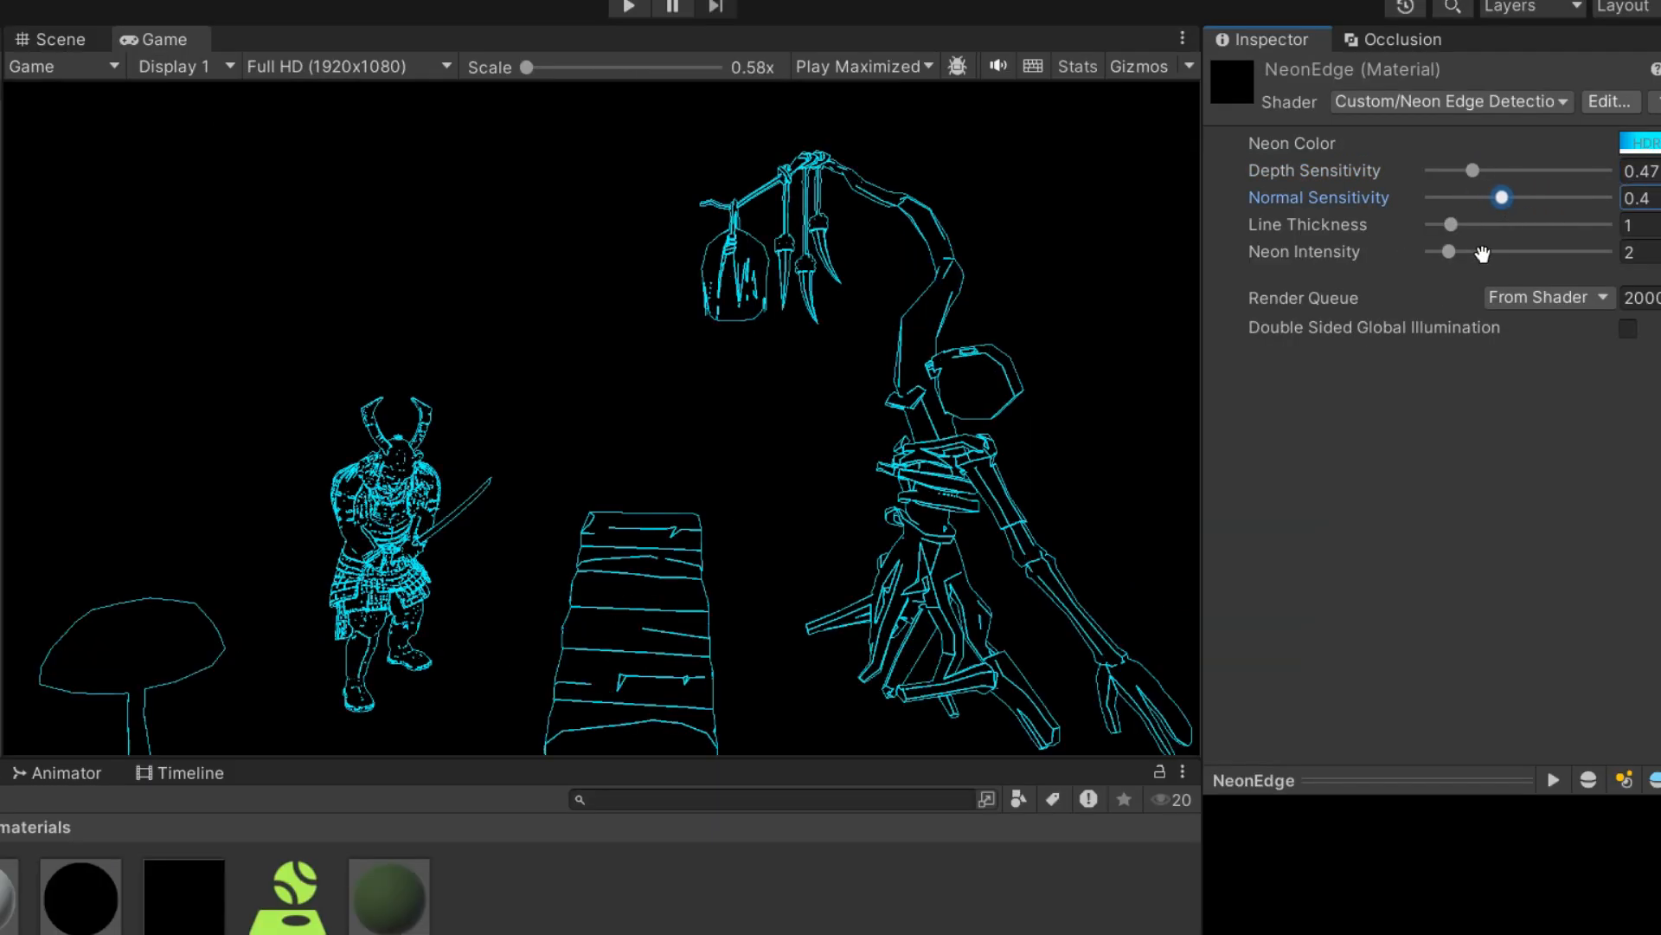
{"action": "left_click_drag", "start_coordinate": [1451, 224], "coordinate": [1472, 250]}
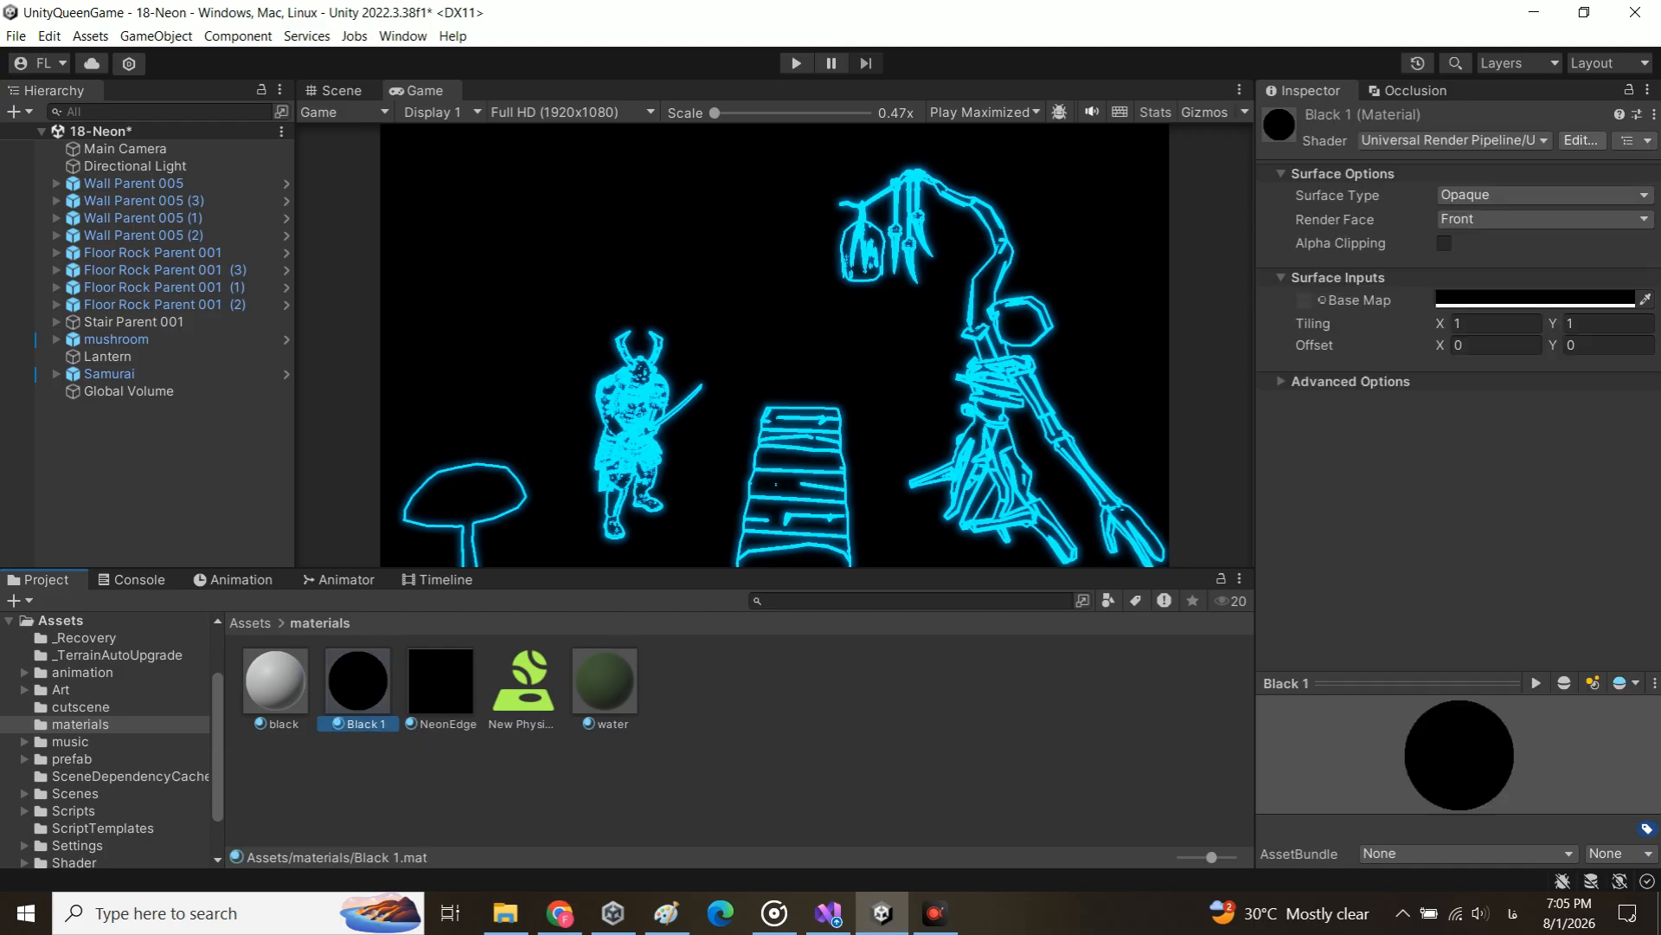
- Duplicate the Black 1 material, rename the original lantern, and give both materials a yellow base colour
{"action": "key", "text": "ctrl+d"}
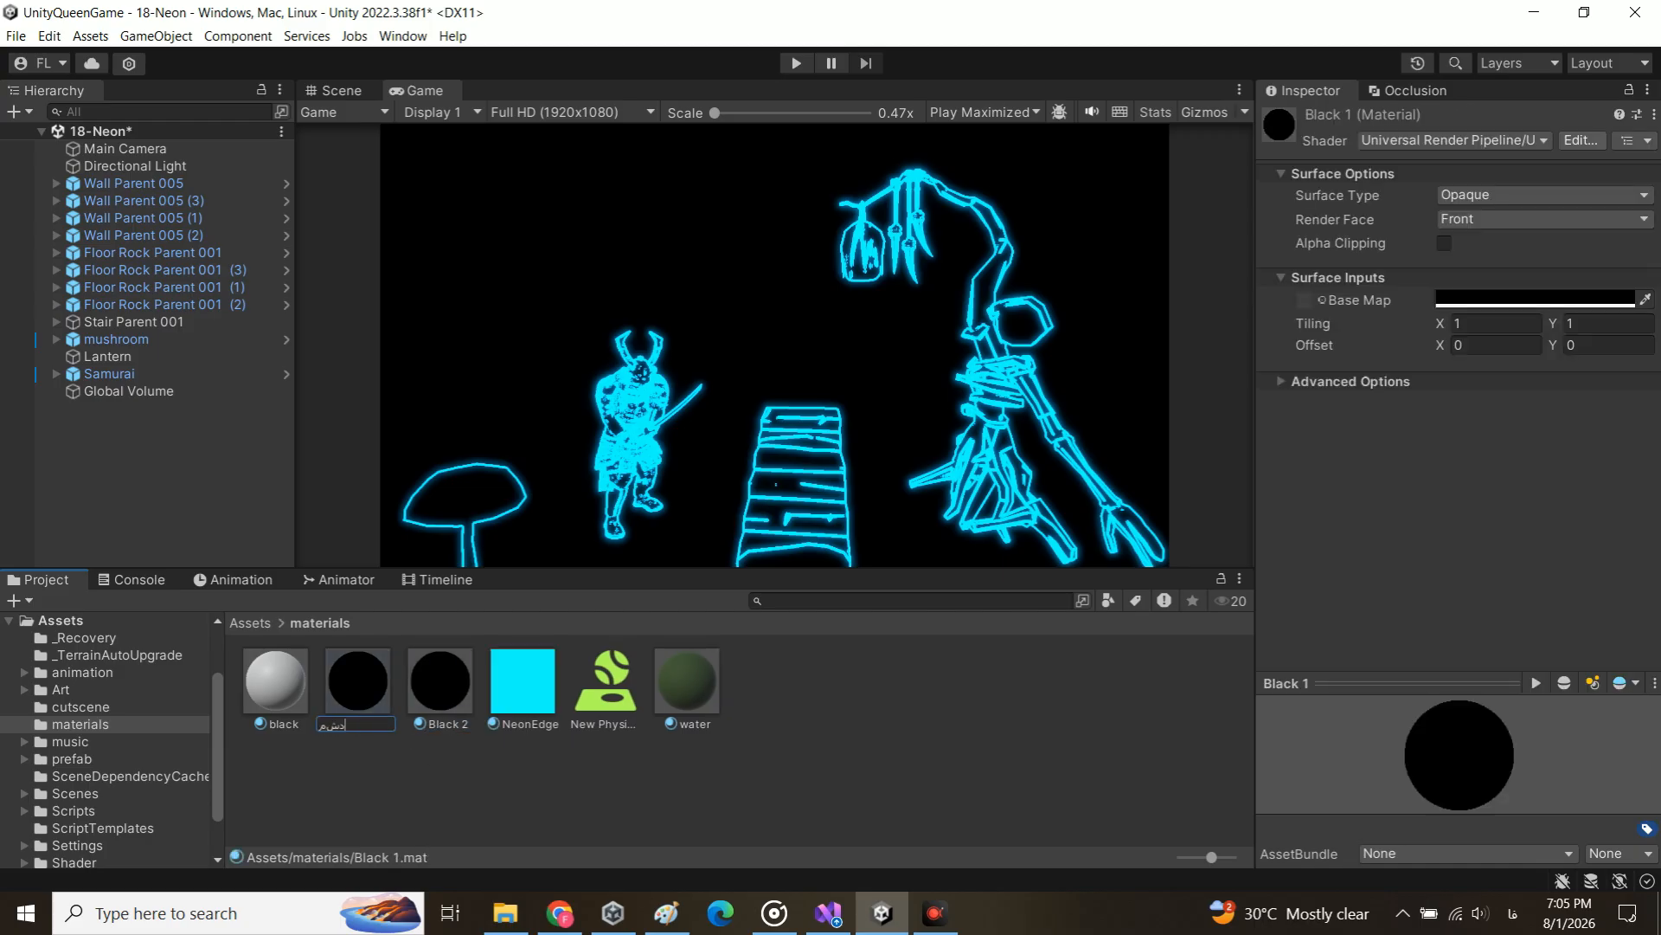
{"action": "key", "text": "Return"}
{"action": "left_click", "coordinate": [359, 683]}
{"action": "left_click", "coordinate": [1536, 299]}
{"action": "left_click", "coordinate": [1586, 377]}
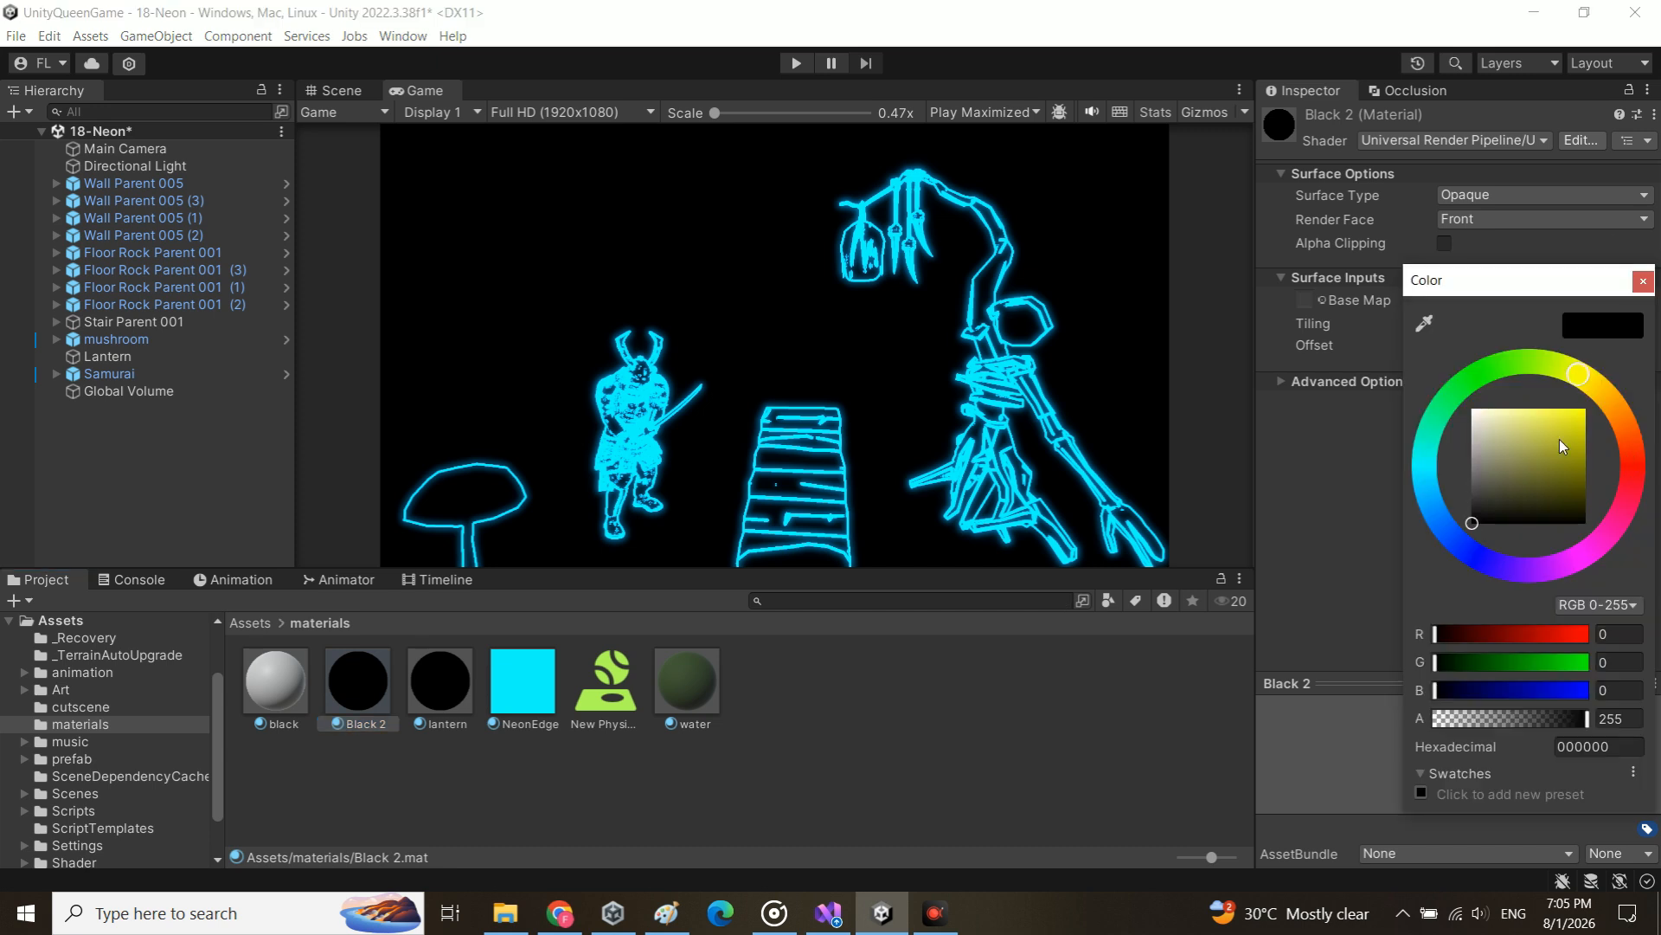
{"action": "left_click_drag", "start_coordinate": [1565, 448], "coordinate": [1589, 406]}
{"action": "left_click", "coordinate": [1644, 280]}
{"action": "left_click", "coordinate": [440, 684]}
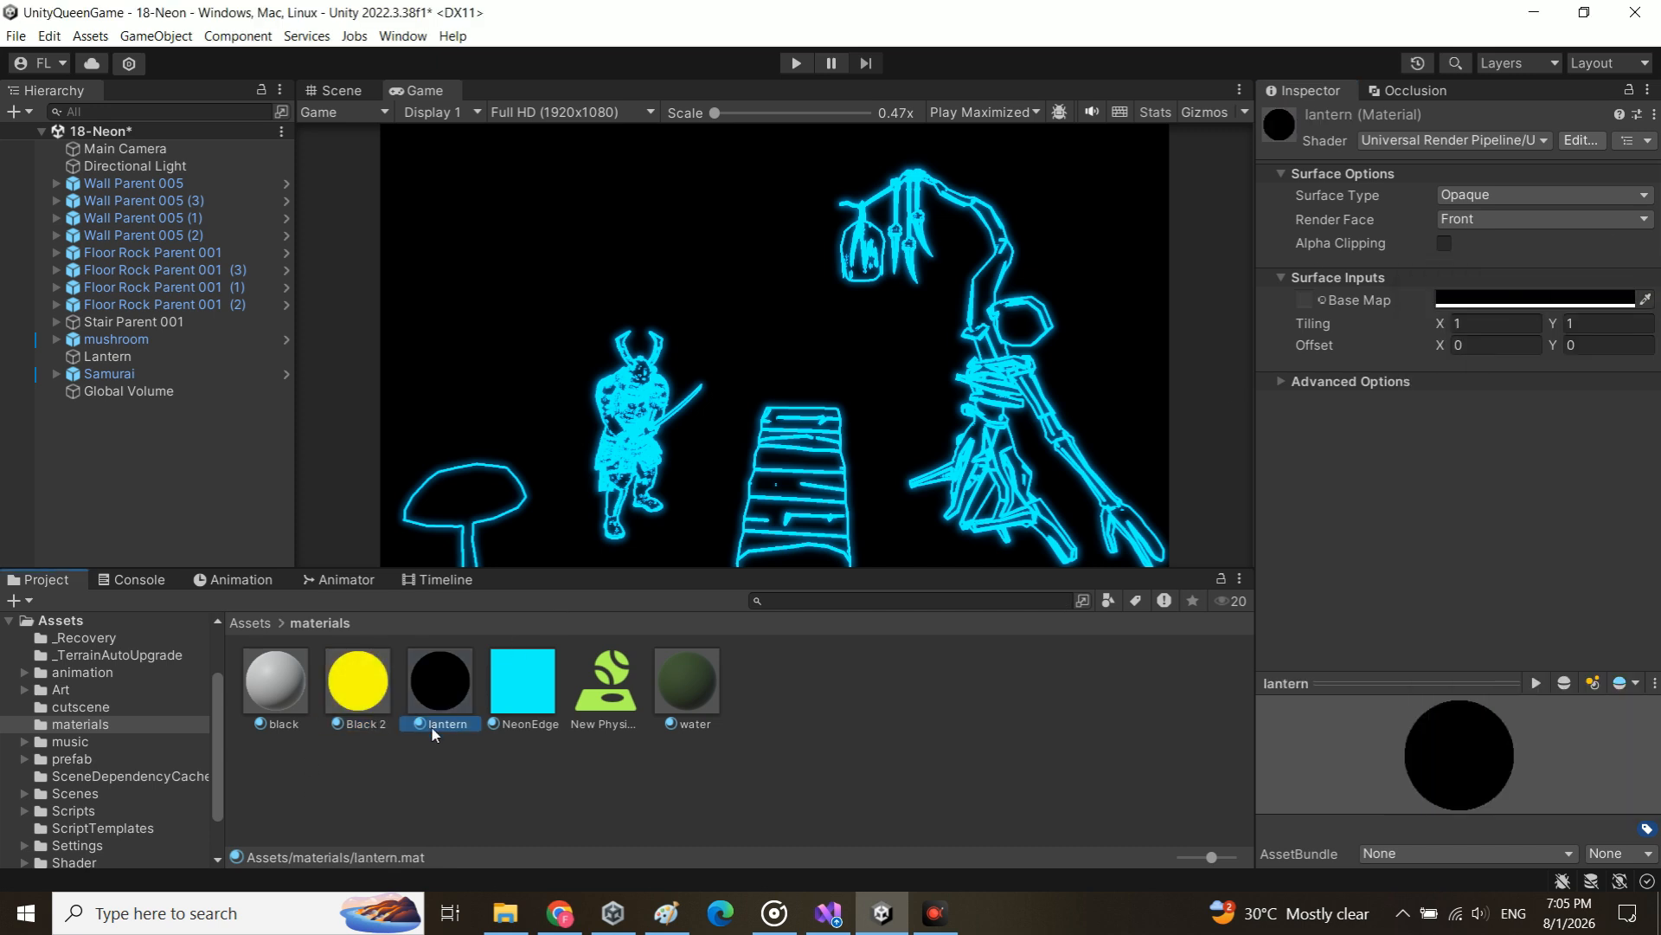
- Rename the Black 2 material mashroom and set its base colour to red
{"action": "left_click", "coordinate": [381, 727]}
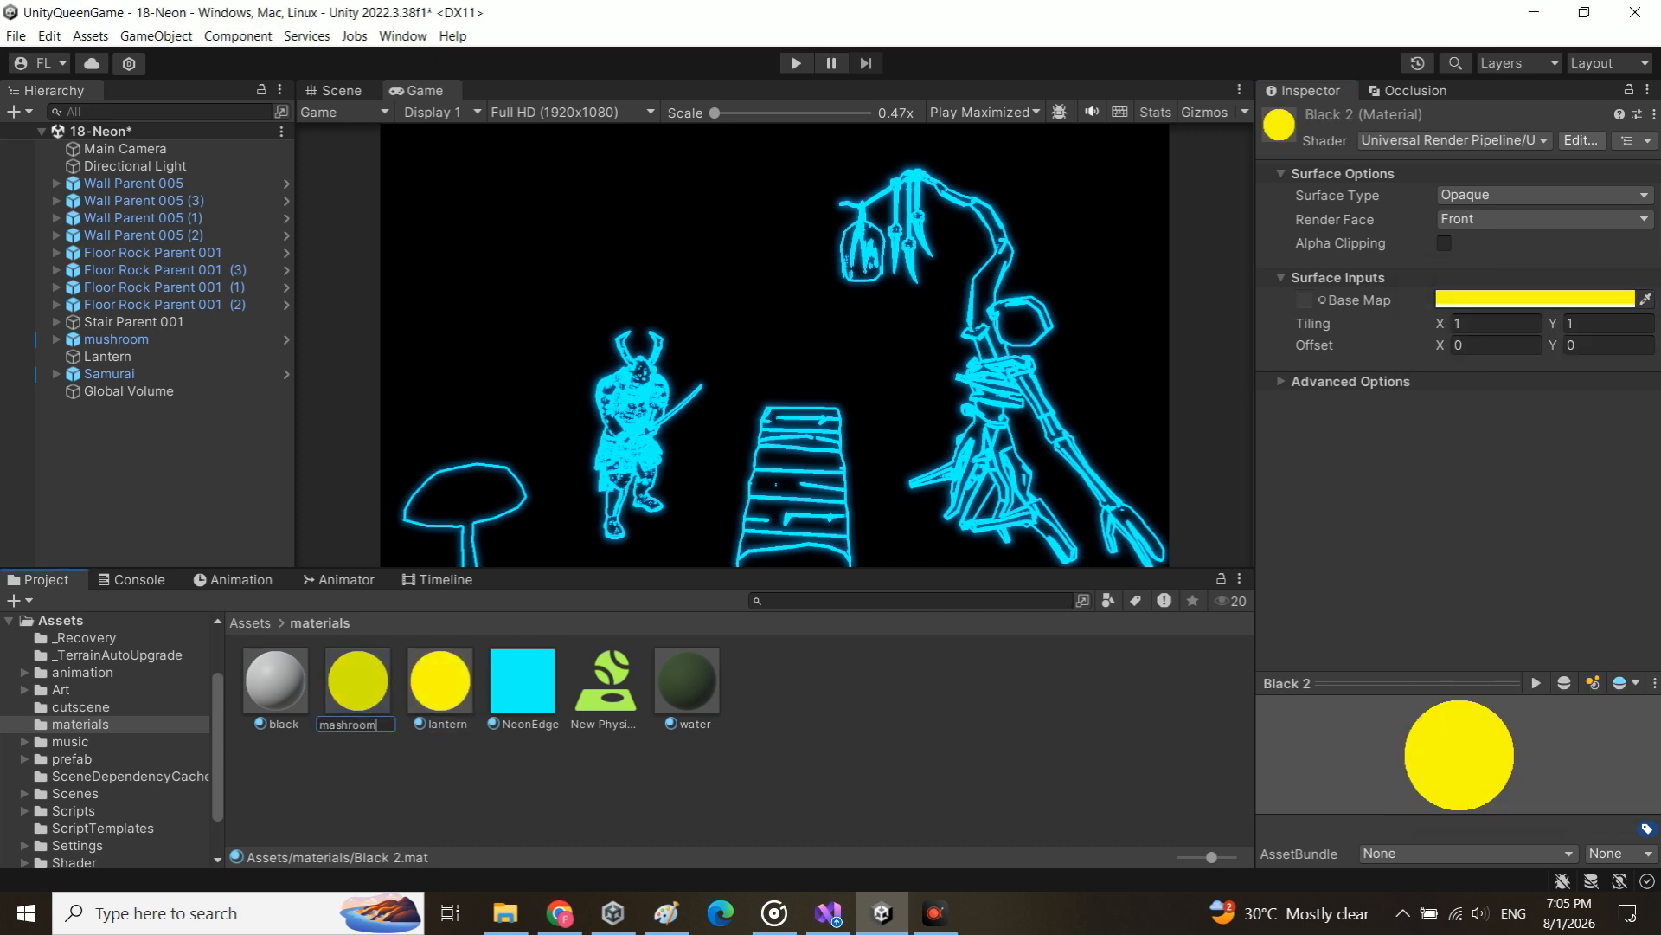
{"action": "key", "text": "Return"}
{"action": "left_click", "coordinate": [1536, 298]}
{"action": "left_click", "coordinate": [1632, 472]}
{"action": "left_click", "coordinate": [1643, 279]}
- Duplicate the mashroom material, name the copy samurai and set its base colour to bright green
{"action": "left_click", "coordinate": [440, 684]}
{"action": "key", "text": "ctrl+d"}
{"action": "left_click", "coordinate": [521, 725]}
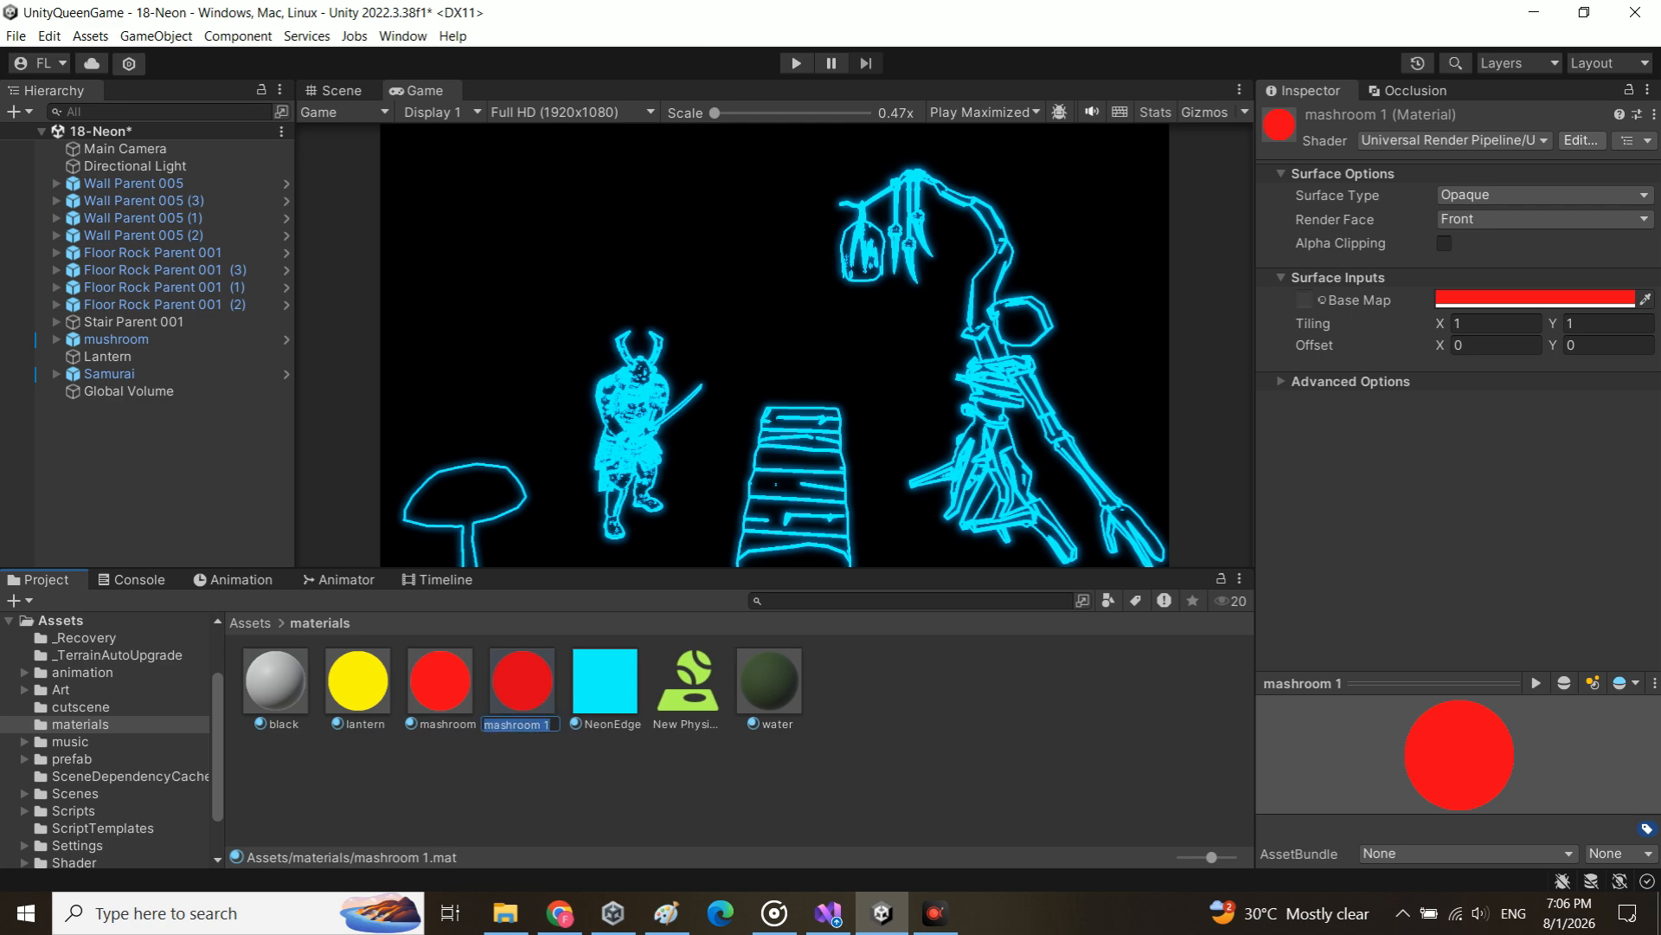
{"action": "key", "text": "Return"}
{"action": "left_click", "coordinate": [1536, 298]}
{"action": "left_click", "coordinate": [1479, 563]}
{"action": "left_click", "coordinate": [1506, 368]}
{"action": "left_click", "coordinate": [1584, 437]}
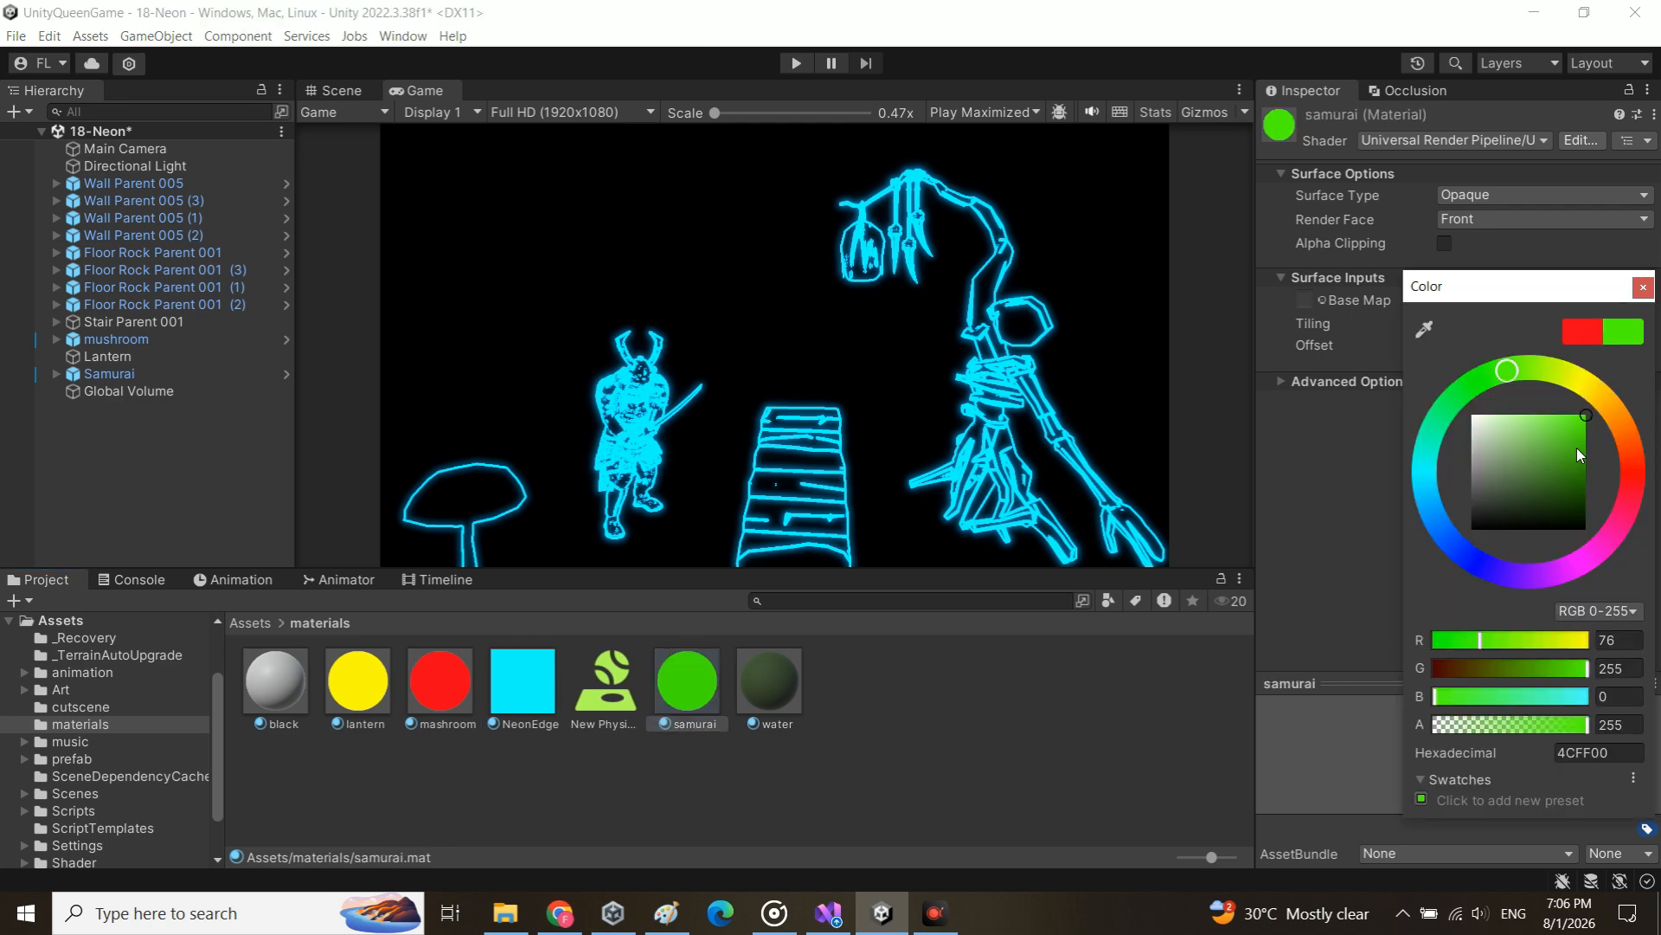
{"action": "left_click", "coordinate": [1643, 283]}
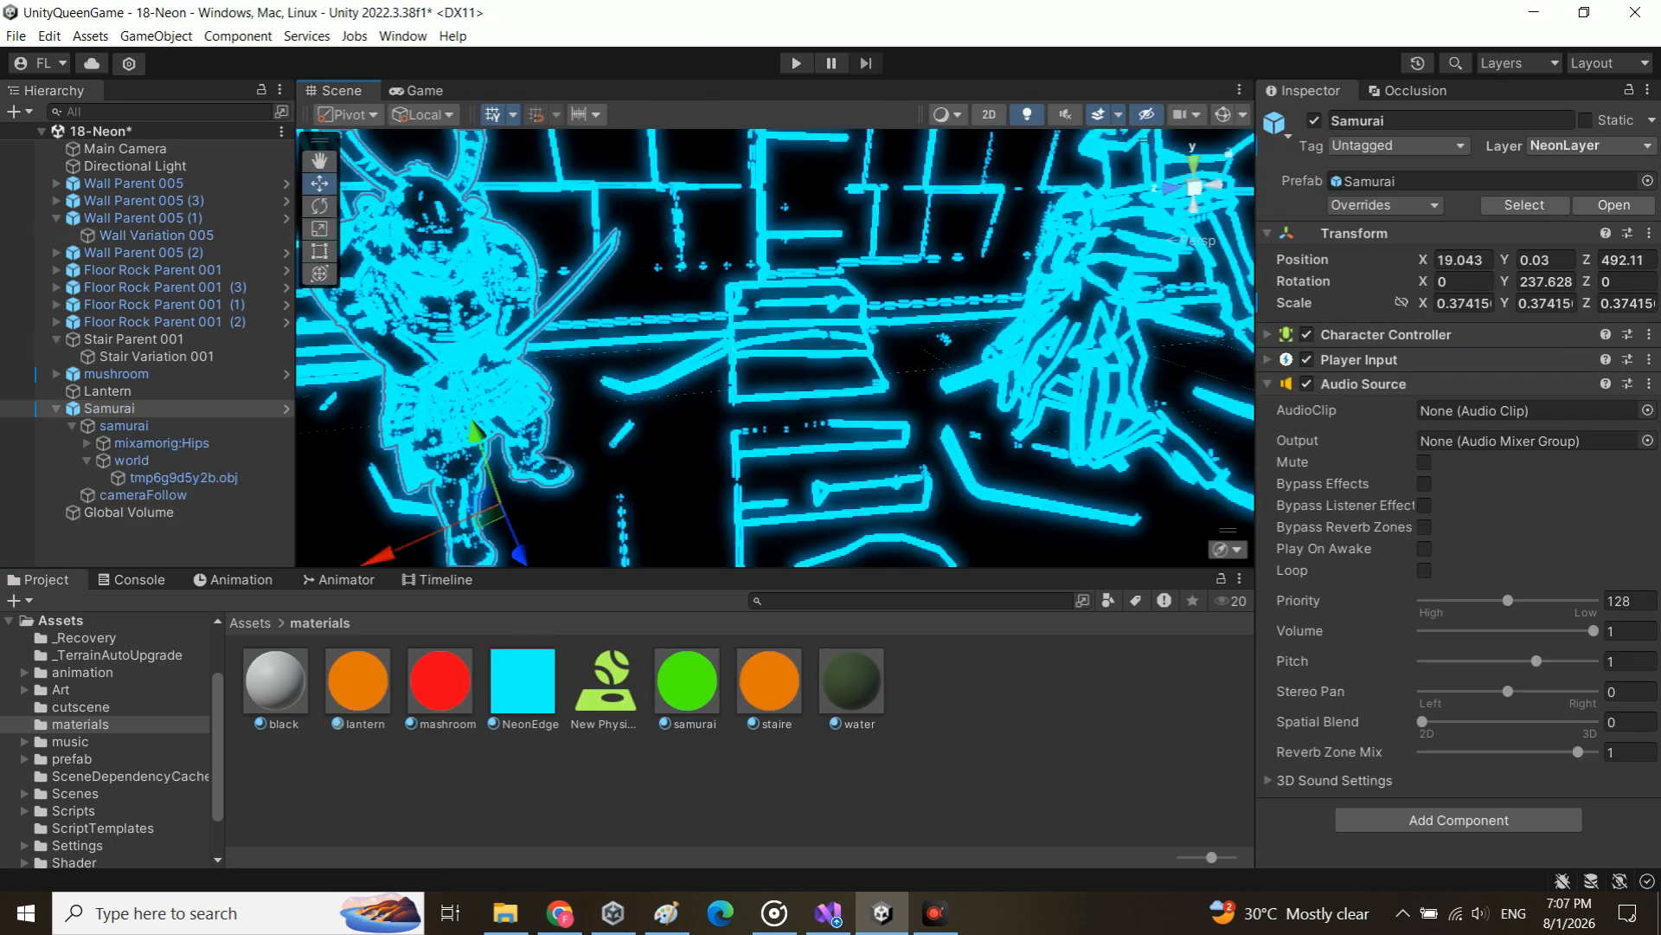
- Check the materials assigned to the samurai mesh and the mushroom in the scene
{"action": "left_click", "coordinate": [183, 477]}
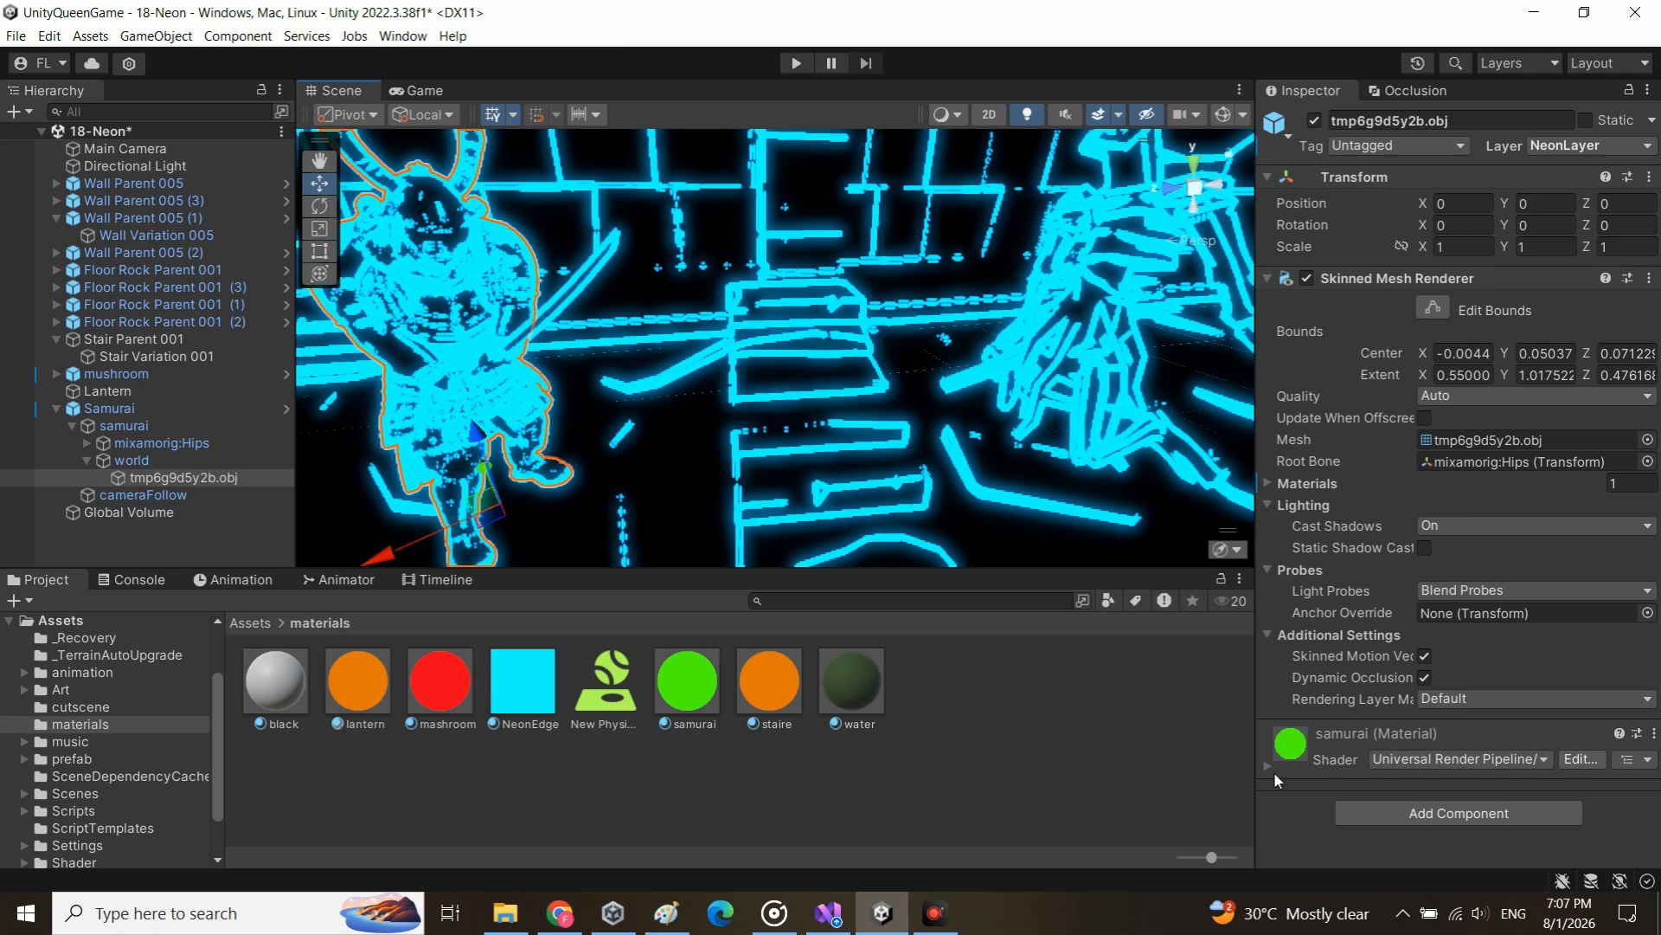
{"action": "scroll", "coordinate": [642, 450], "scroll_direction": "down", "scroll_amount": 6}
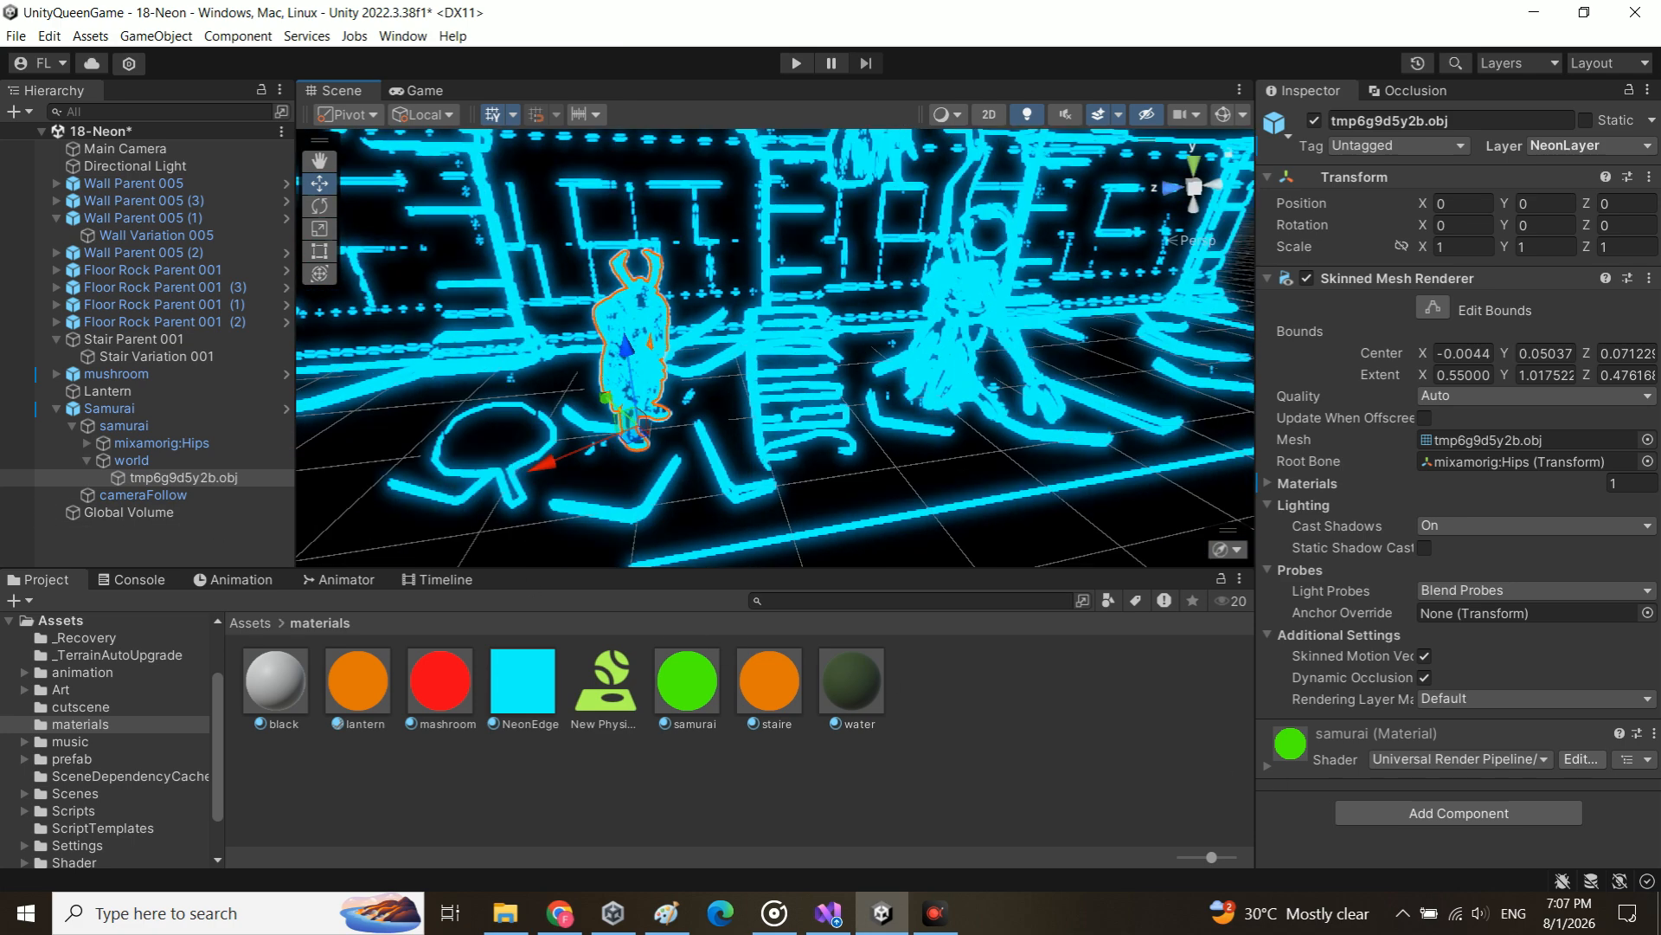
{"action": "left_click", "coordinate": [498, 450]}
{"action": "scroll", "coordinate": [1454, 484], "scroll_direction": "down", "scroll_amount": 5}
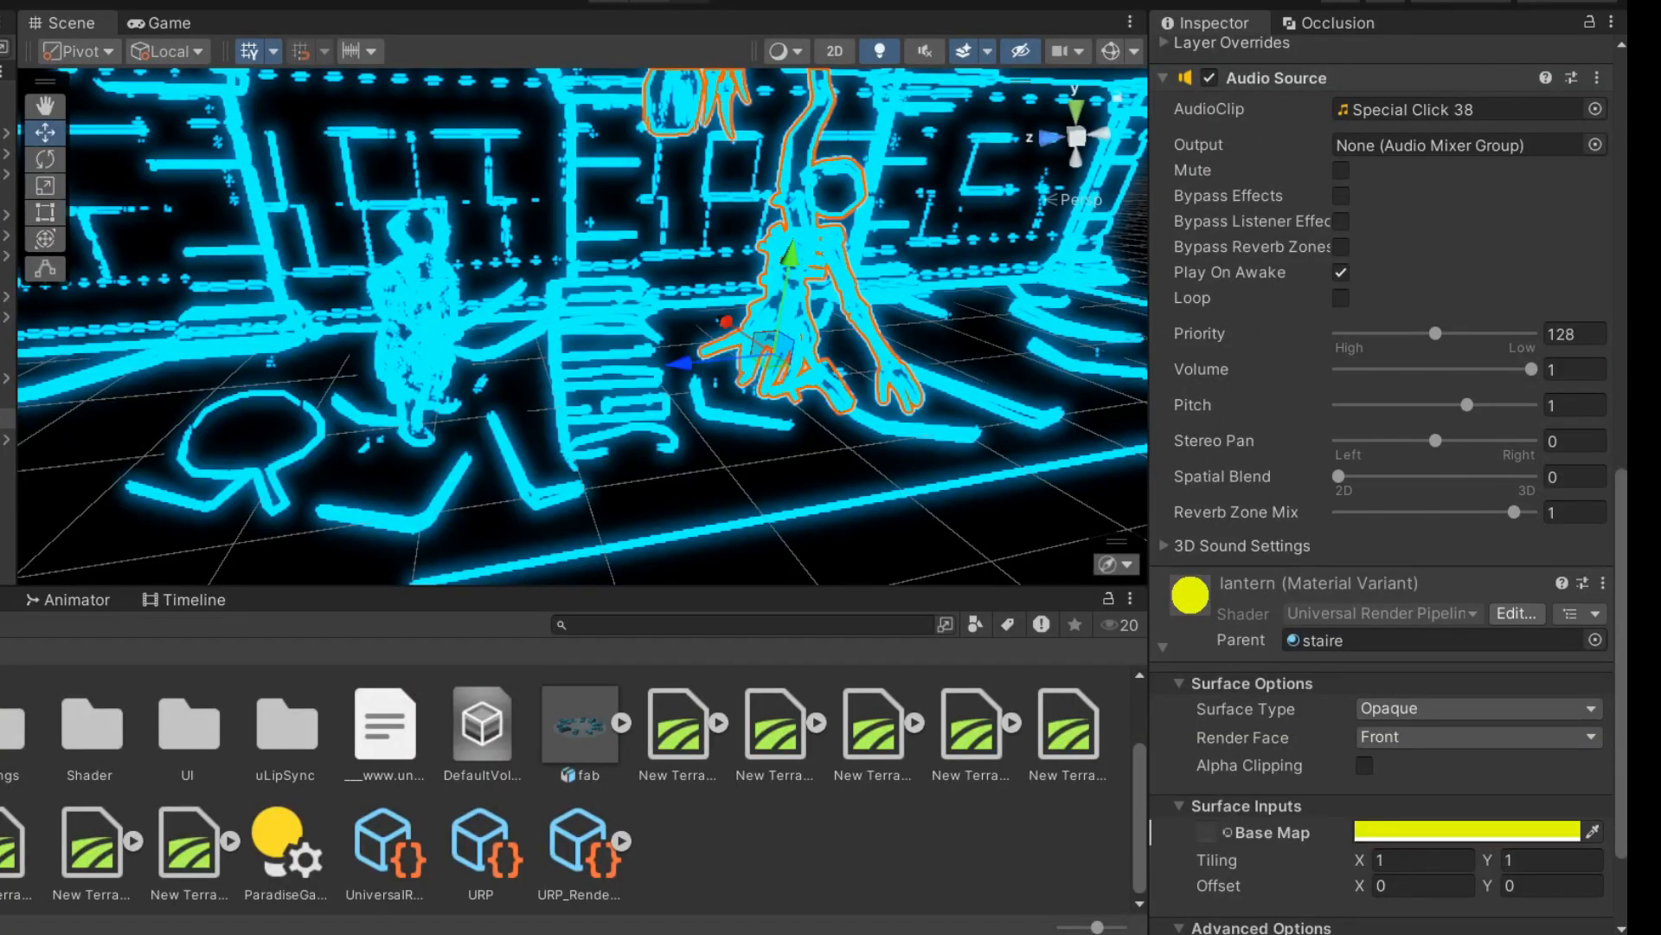
- Add Color to URP_Renderer's full screen pass requirements alongside Depth and Normal
{"action": "left_click", "coordinate": [578, 843]}
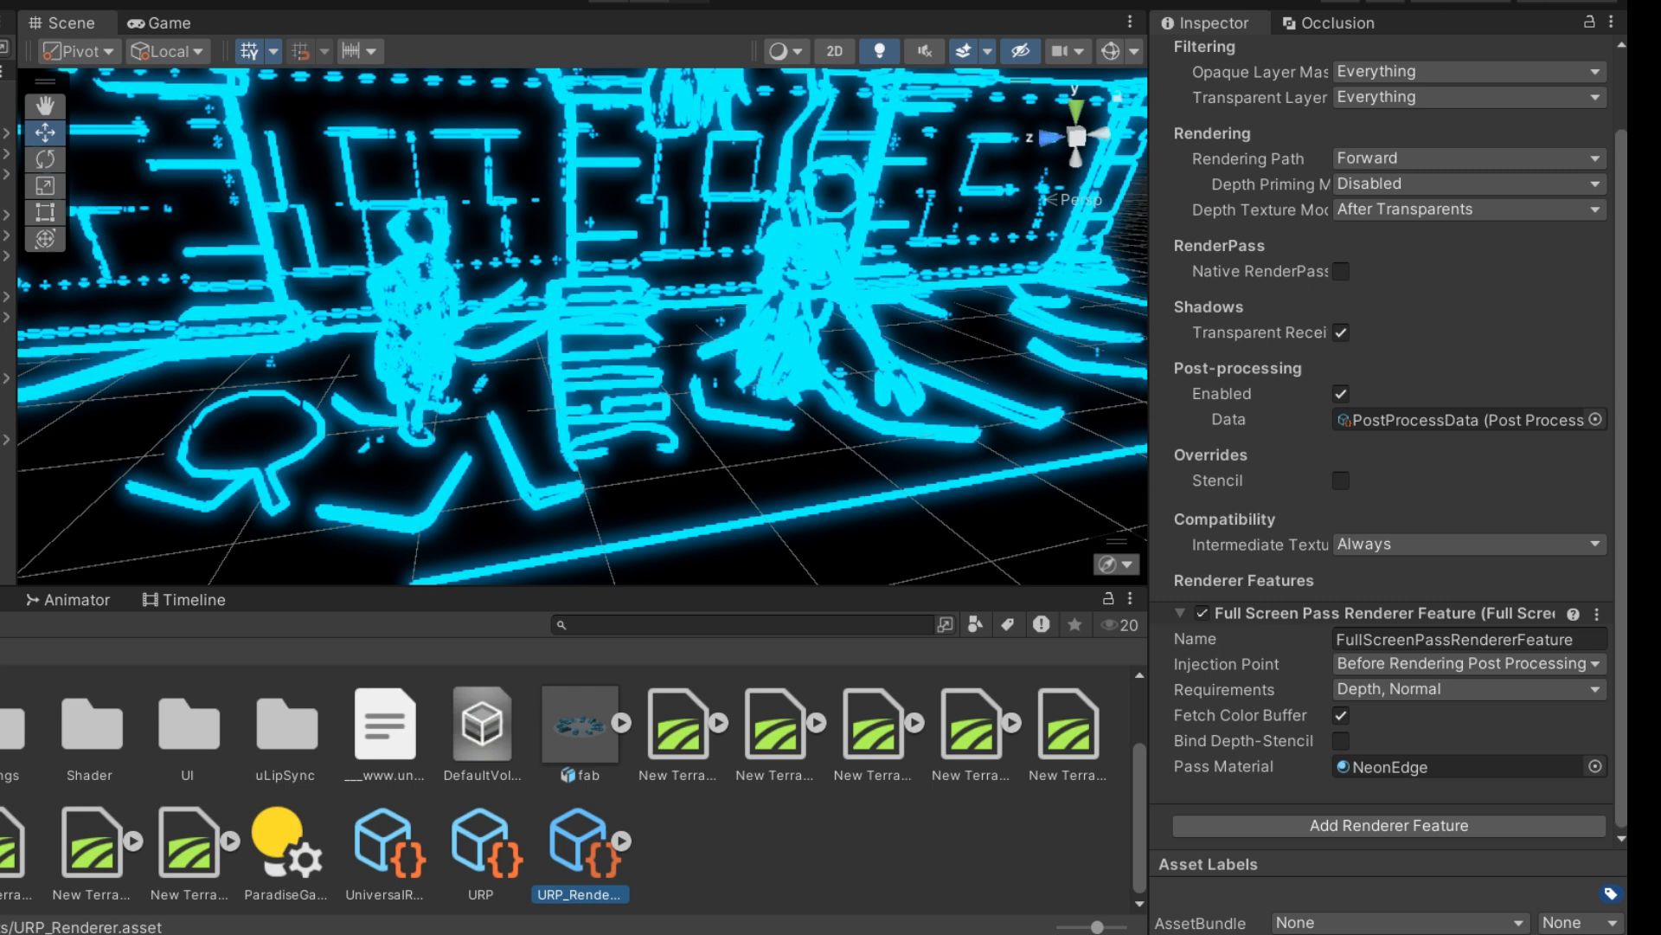
{"action": "left_click", "coordinate": [1399, 691]}
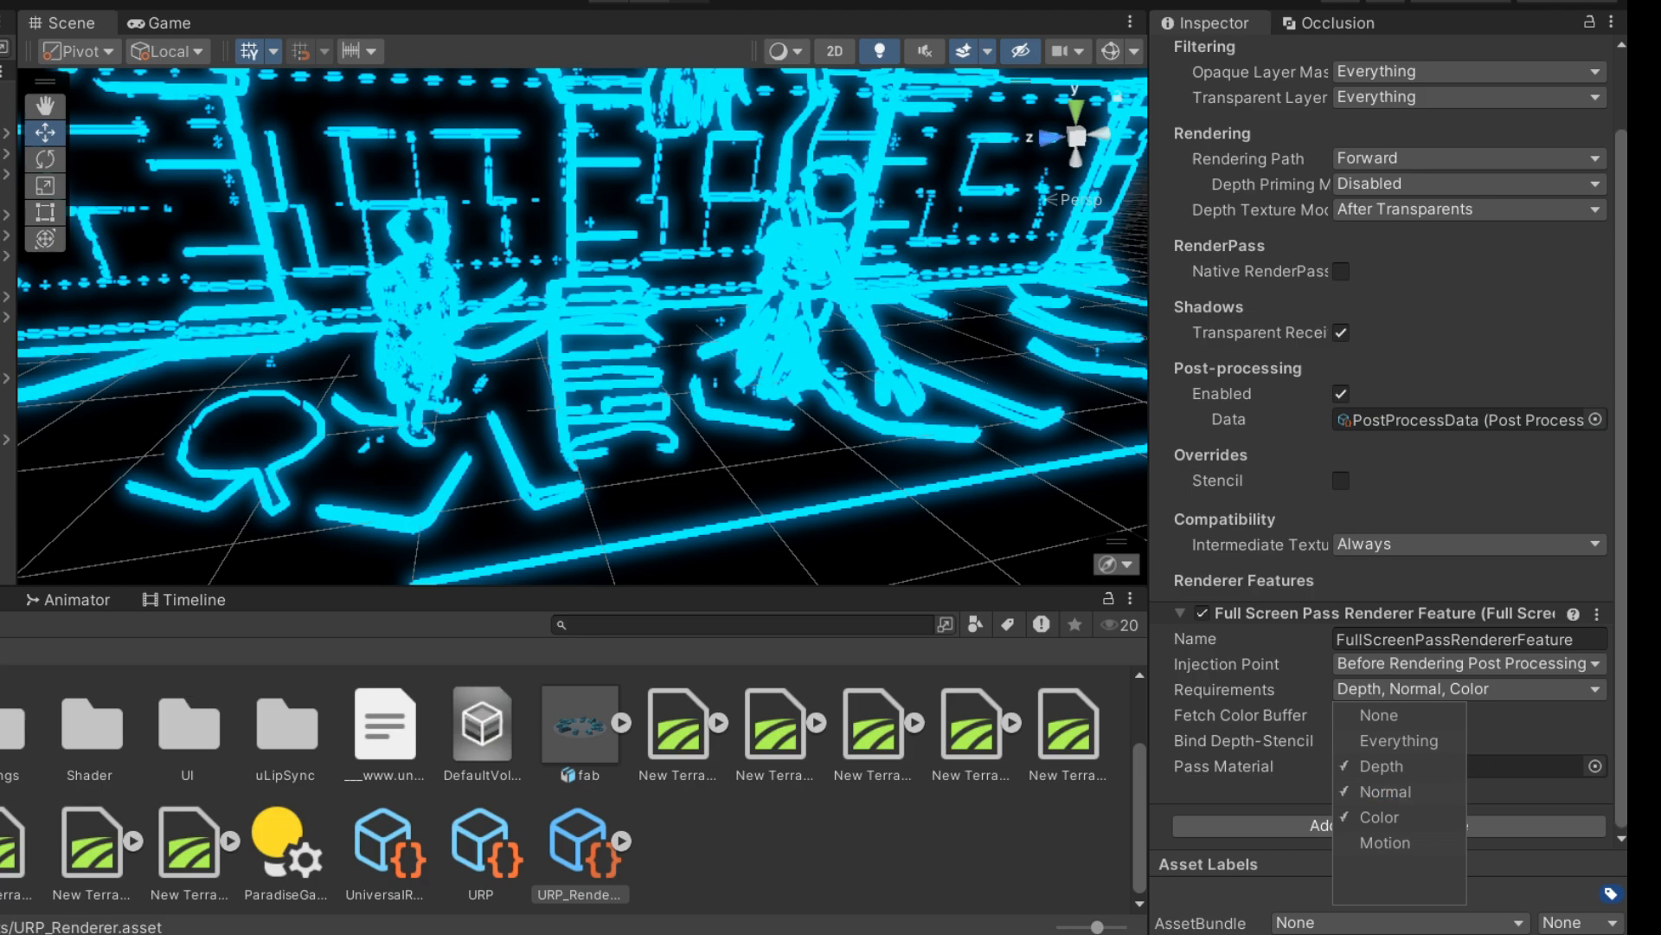
{"action": "left_click", "coordinate": [1384, 791]}
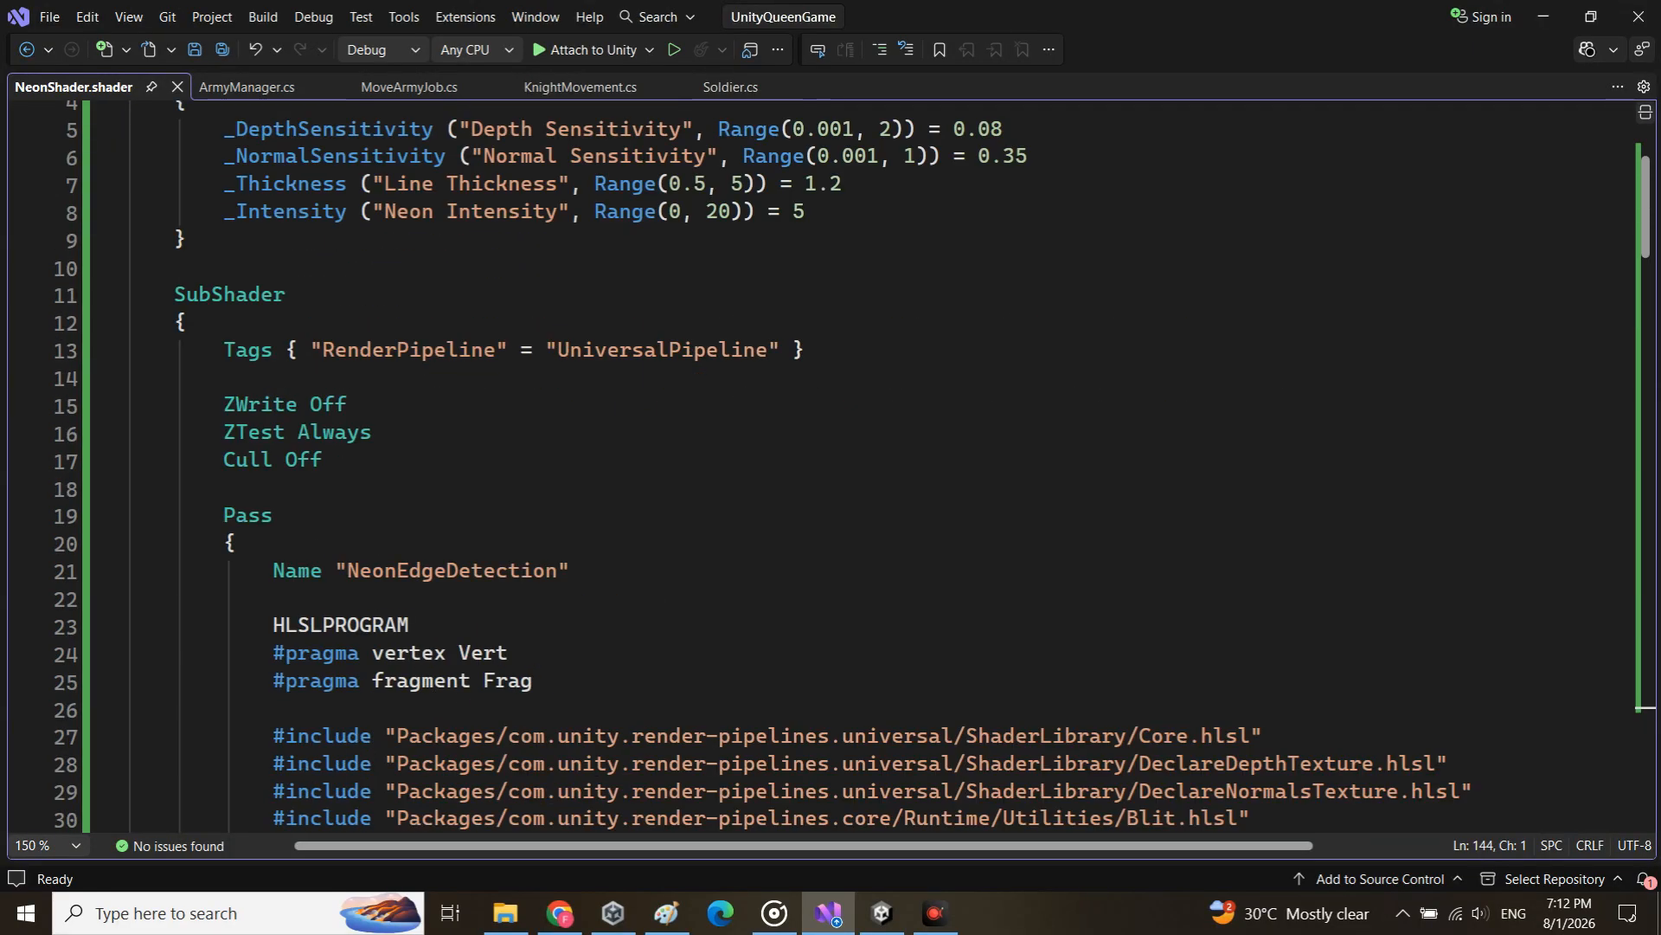
- Review the updated NeonShader.shader code down to its brightest-colour sampling function and switch back to Unity
{"action": "scroll", "coordinate": [822, 467], "scroll_direction": "down", "scroll_amount": 20}
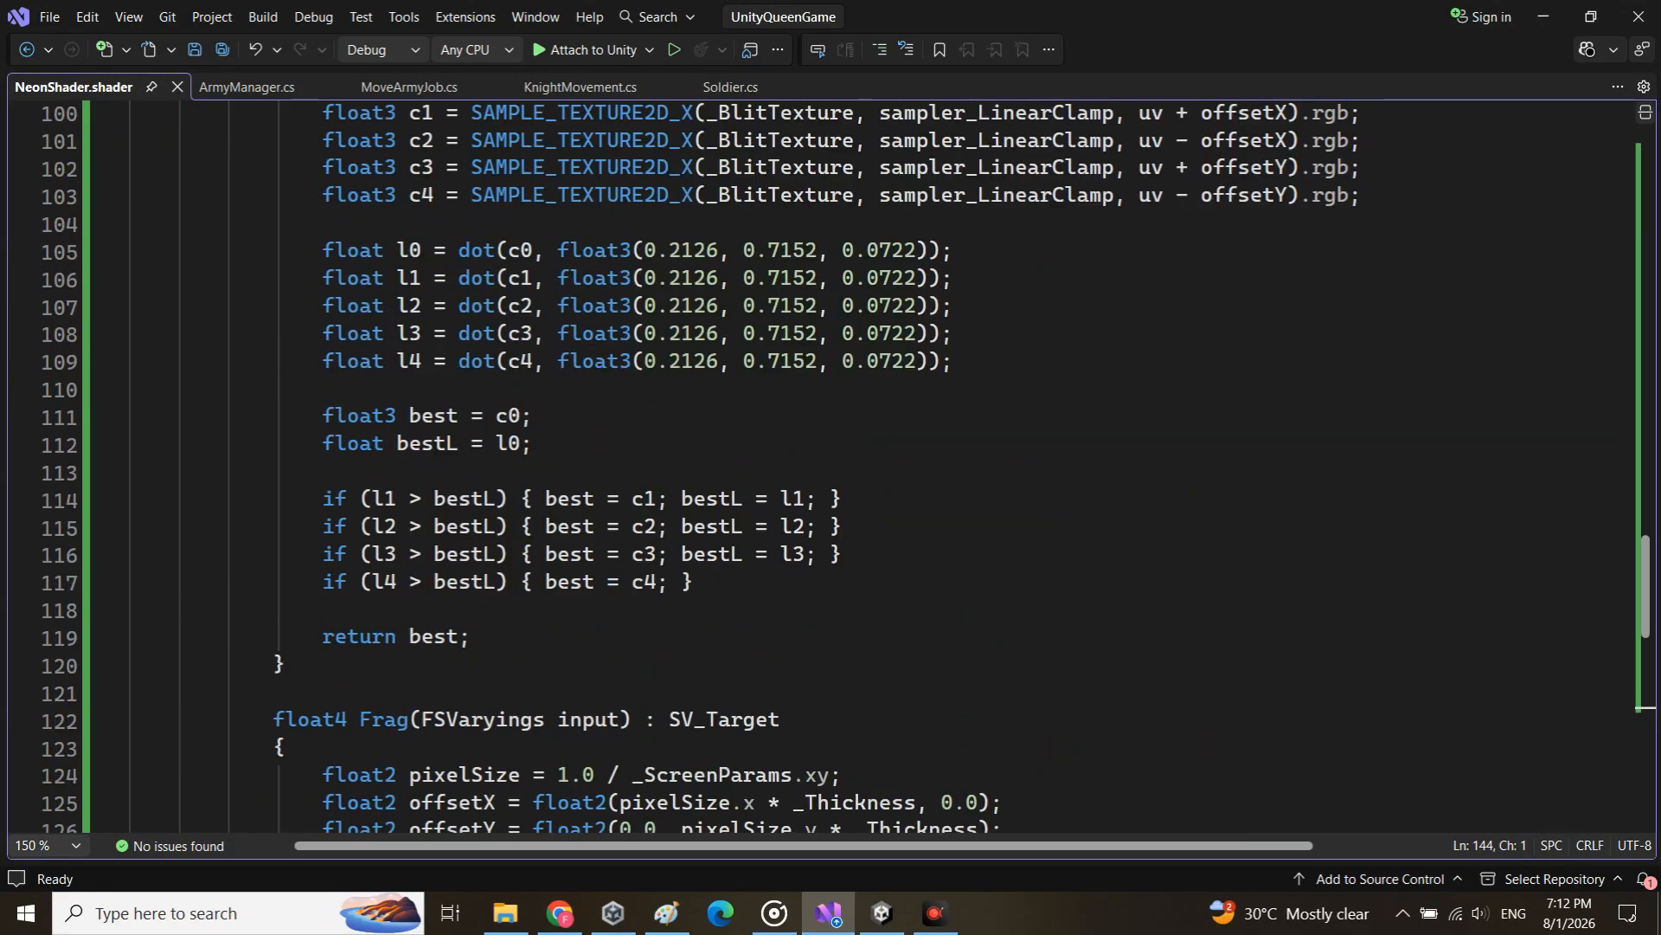
{"action": "left_click", "coordinate": [881, 912]}
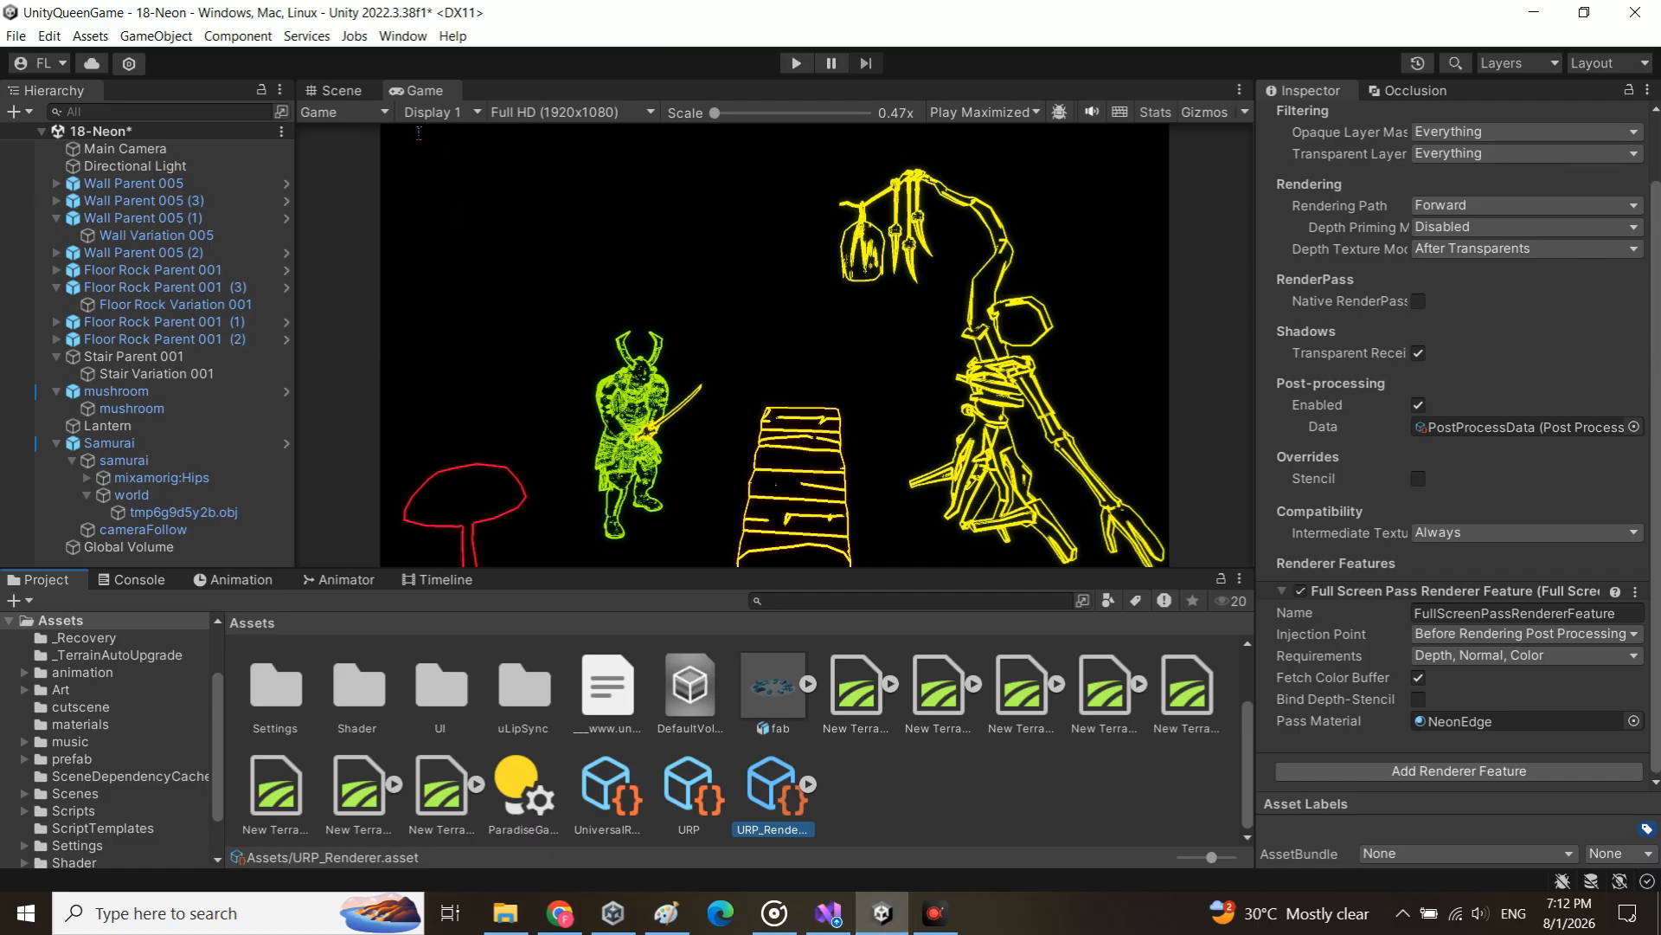
- Return to the game view and adjust the NeonEdge material's edge settings for the coloured outlines
{"action": "left_click", "coordinate": [363, 90]}
{"action": "left_click", "coordinate": [421, 90]}
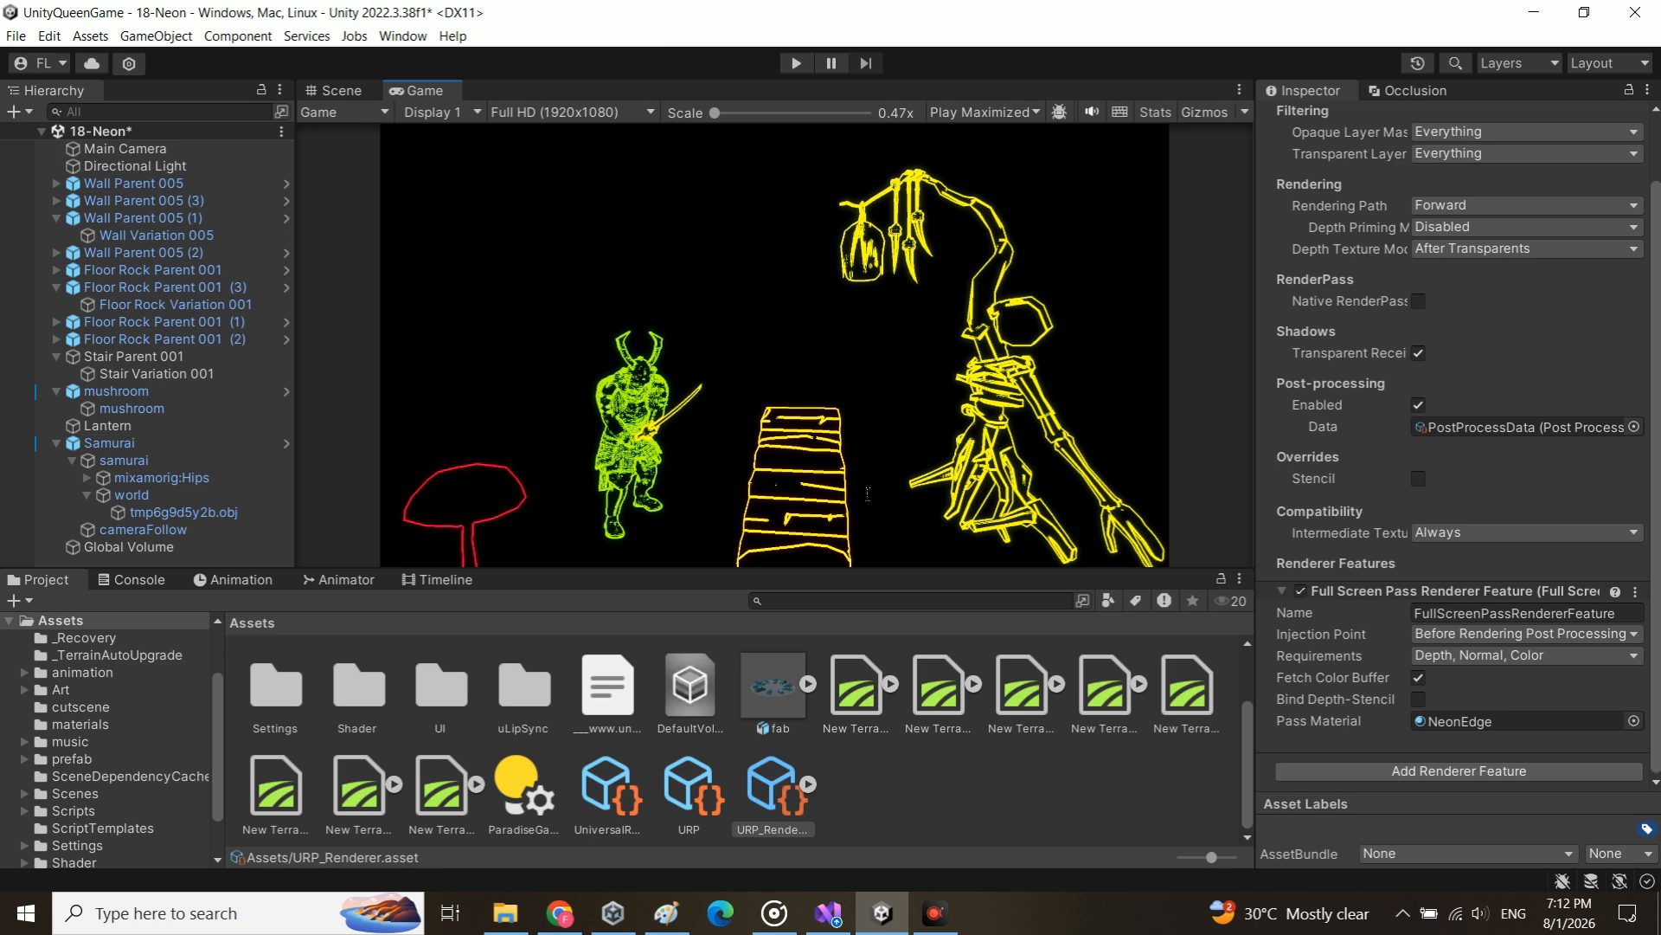
{"action": "left_click_drag", "start_coordinate": [1483, 174], "coordinate": [1525, 195]}
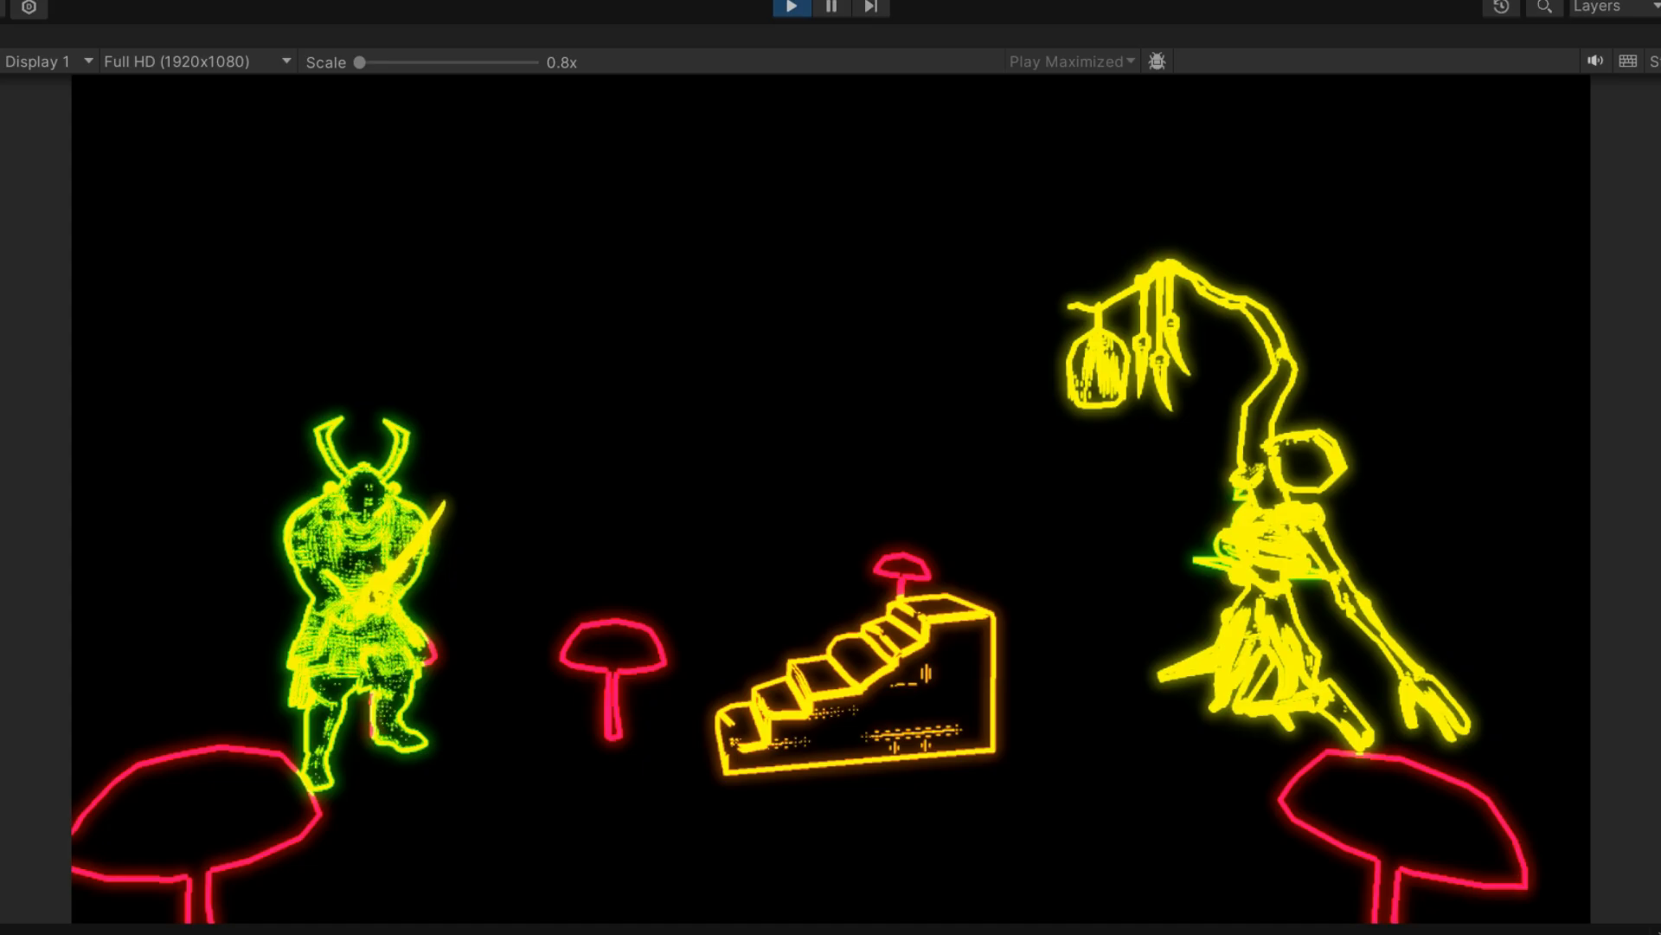